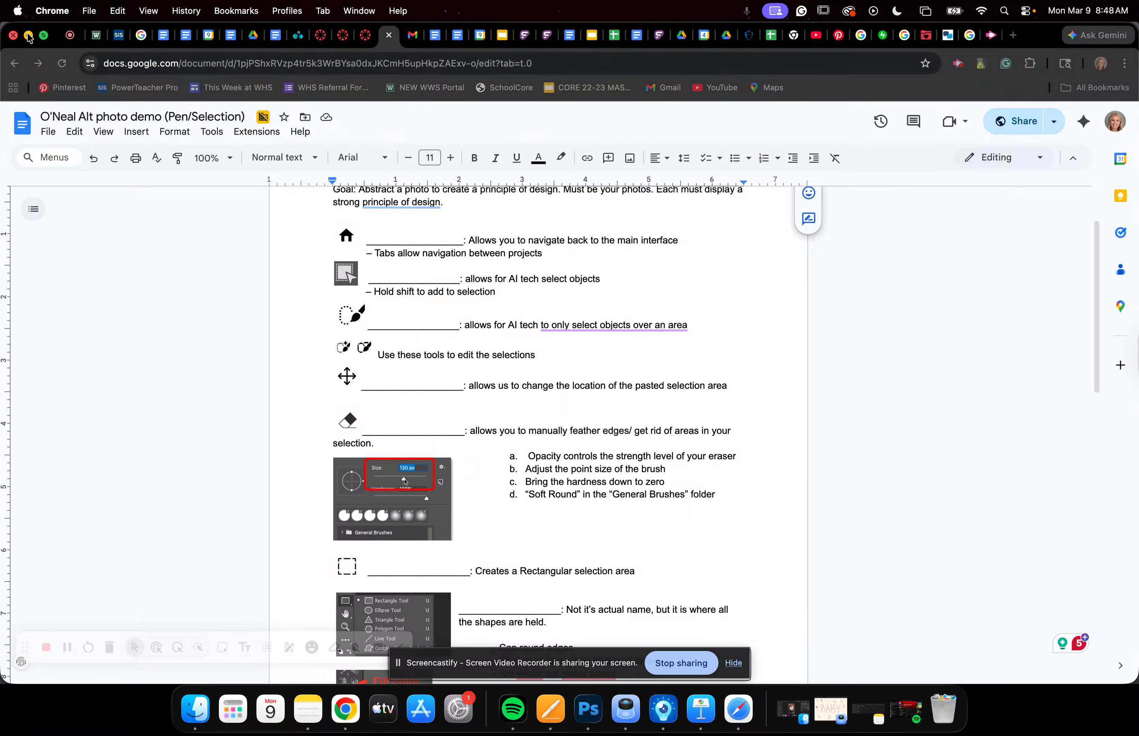
# Minimize the browser windows, switch to Photoshop and bring the Force_Of_Habit demo.jpg document to the front.
pyautogui.click(28, 36)
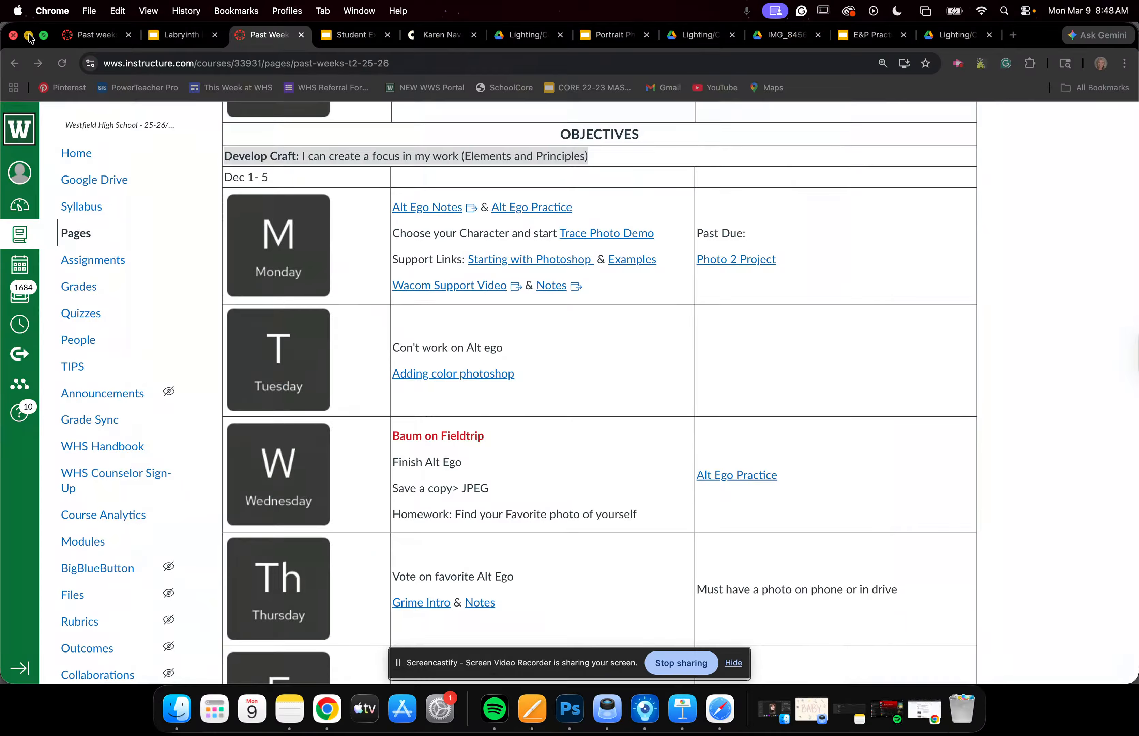
pyautogui.click(28, 33)
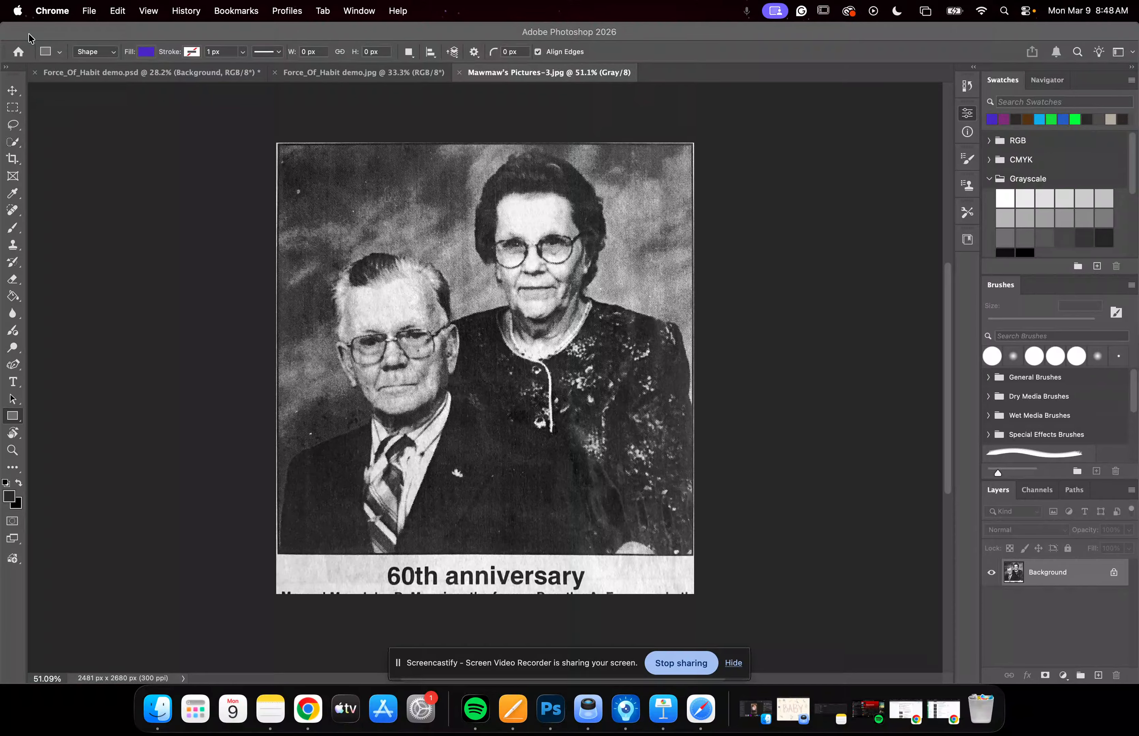
pyautogui.click(348, 83)
pyautogui.click(335, 76)
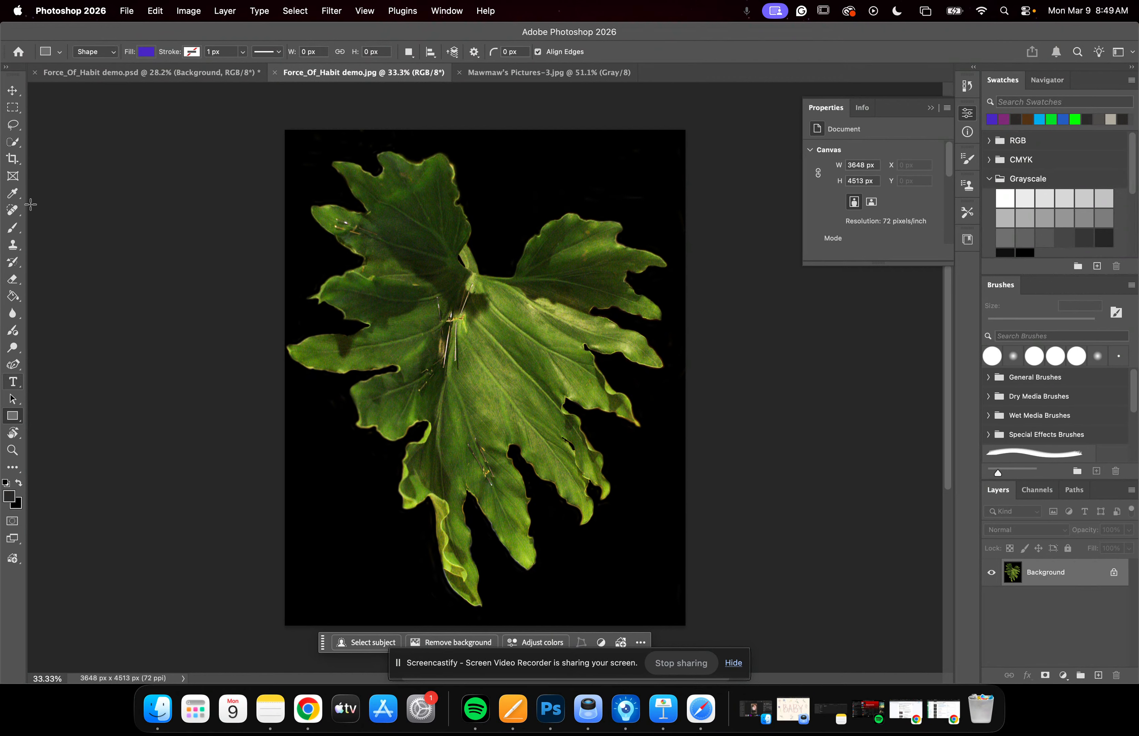
pyautogui.click(19, 52)
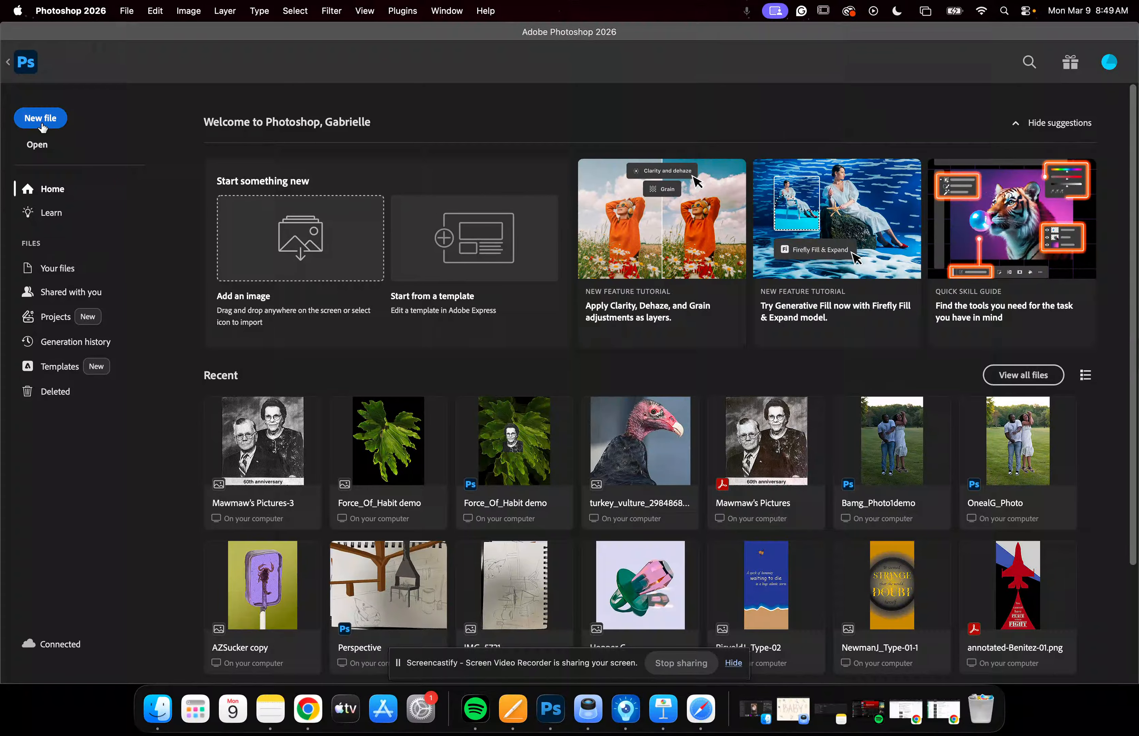
pyautogui.click(37, 144)
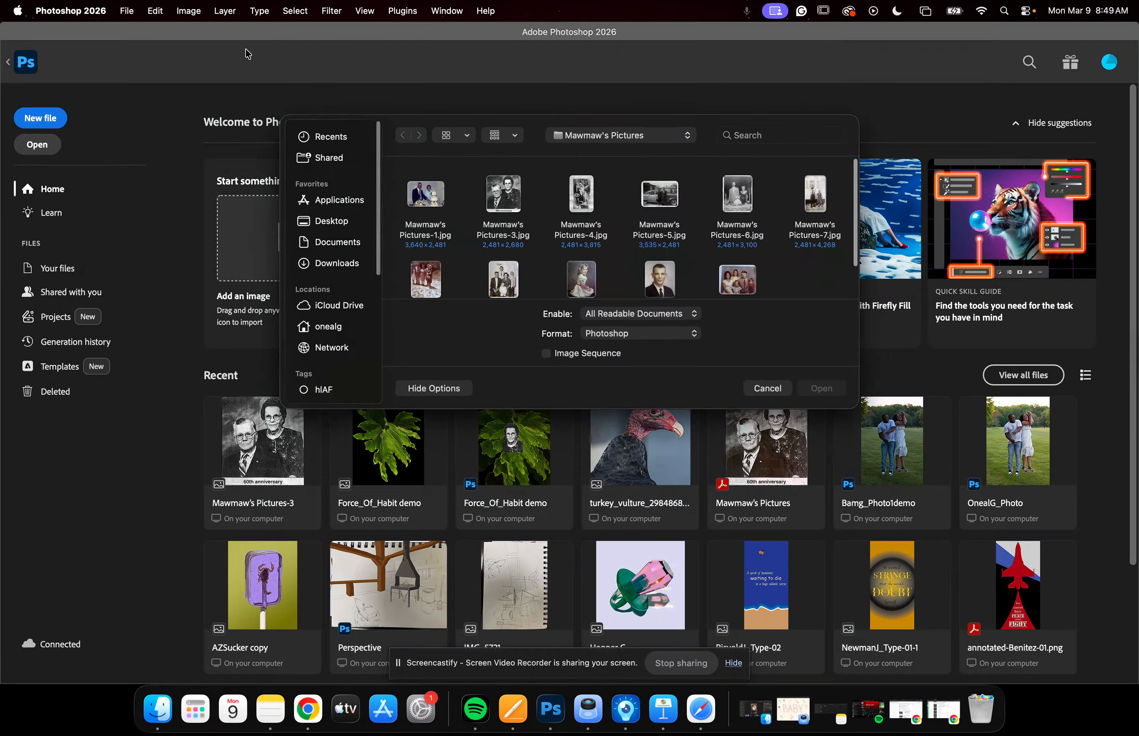
pyautogui.click(766, 389)
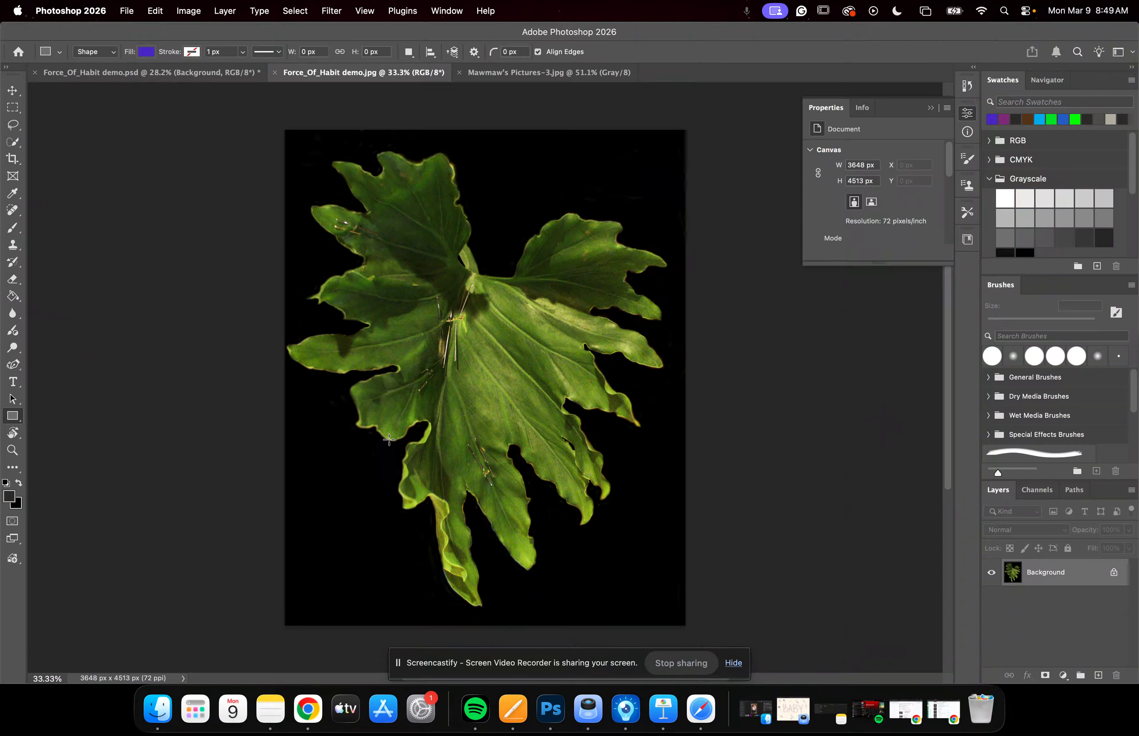
pyautogui.click(389, 440)
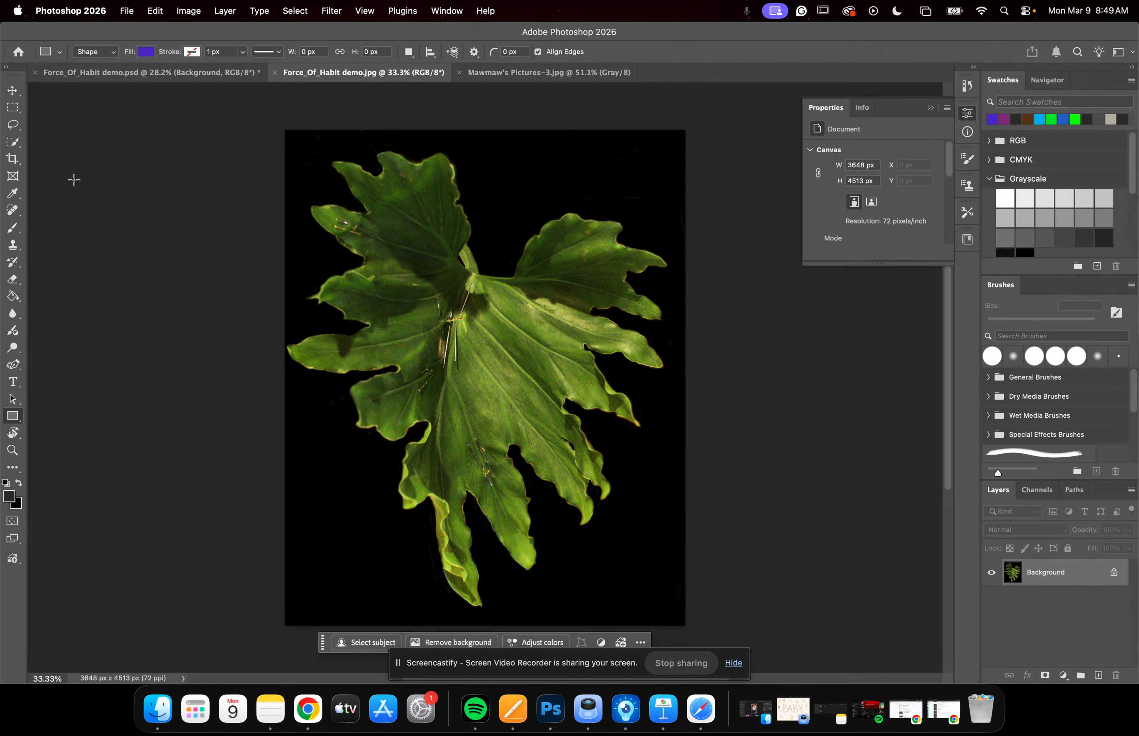
# Look through the recent files on the Home screen and return to Force_Of_Habit demo.jpg from there.
pyautogui.click(18, 53)
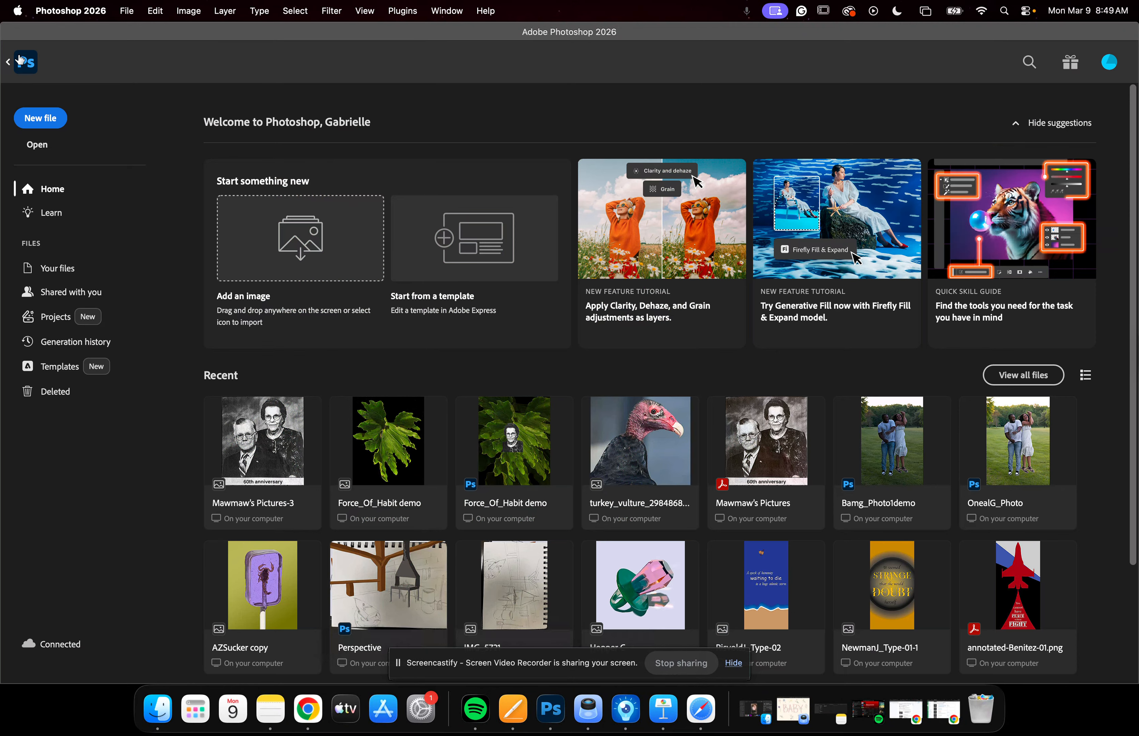
pyautogui.scroll(-4, 301, 520)
pyautogui.scroll(4, 301, 520)
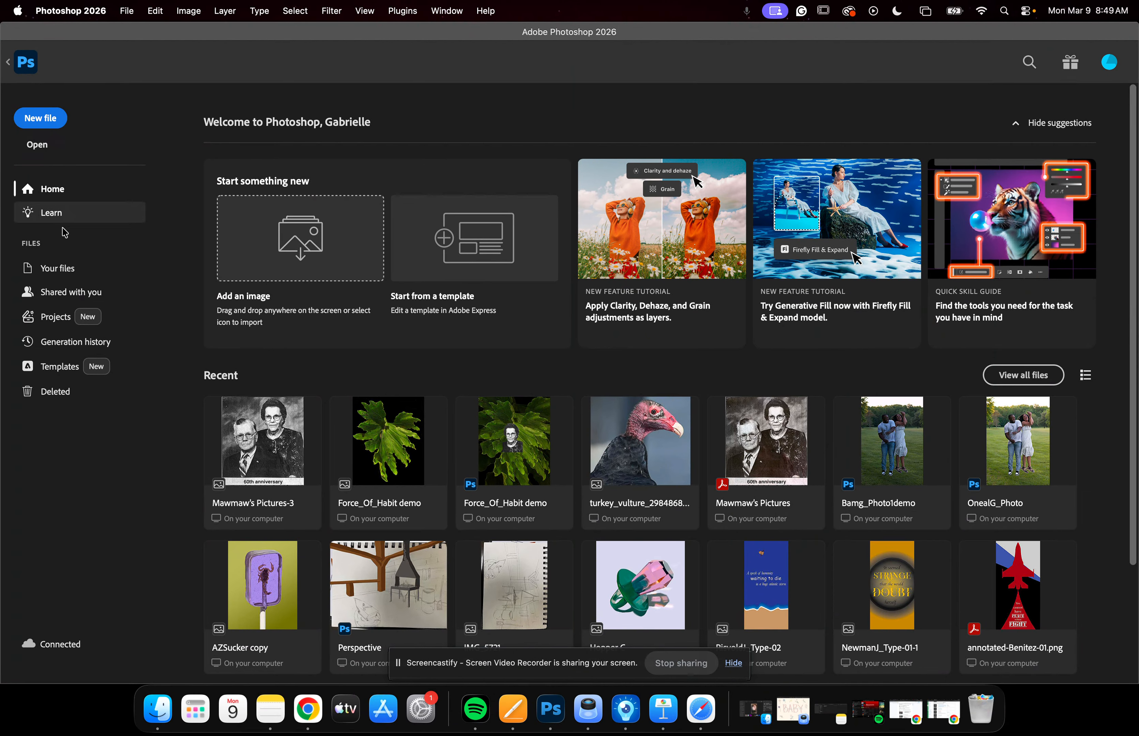
pyautogui.click(382, 429)
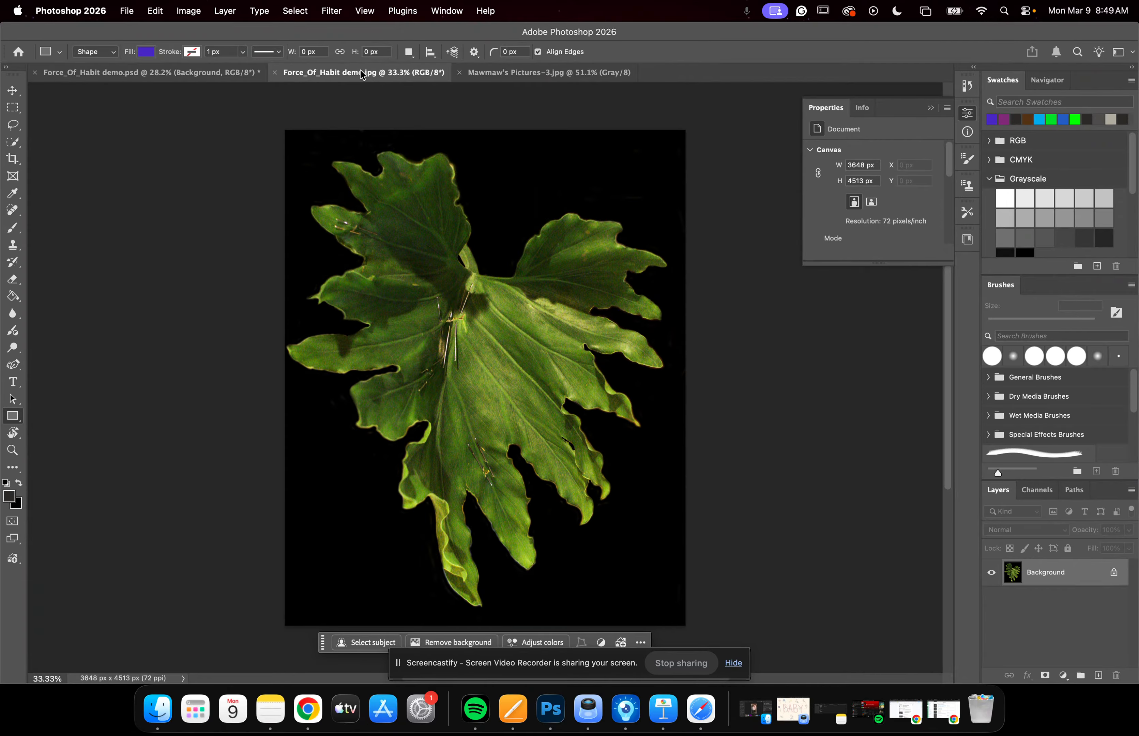
# View the other open documents, Mawmaw's Pictures-3.jpg and the finished composite Force_Of_Habit demo.psd.
pyautogui.click(527, 73)
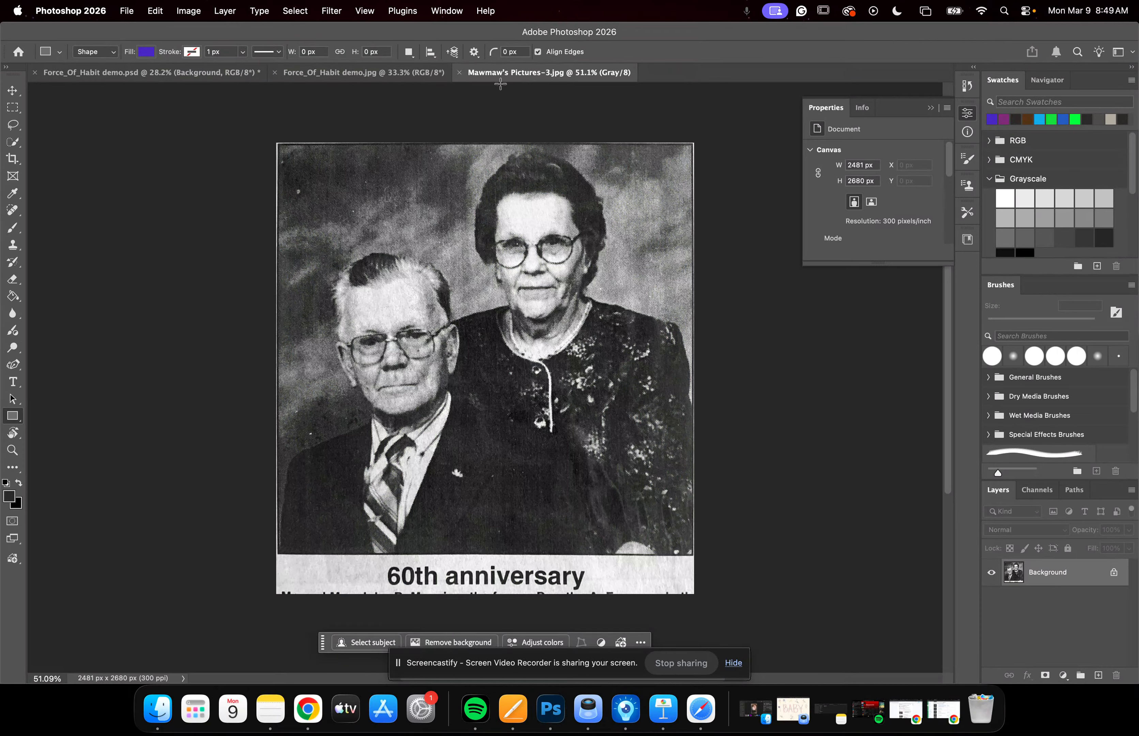
pyautogui.click(342, 74)
pyautogui.click(220, 76)
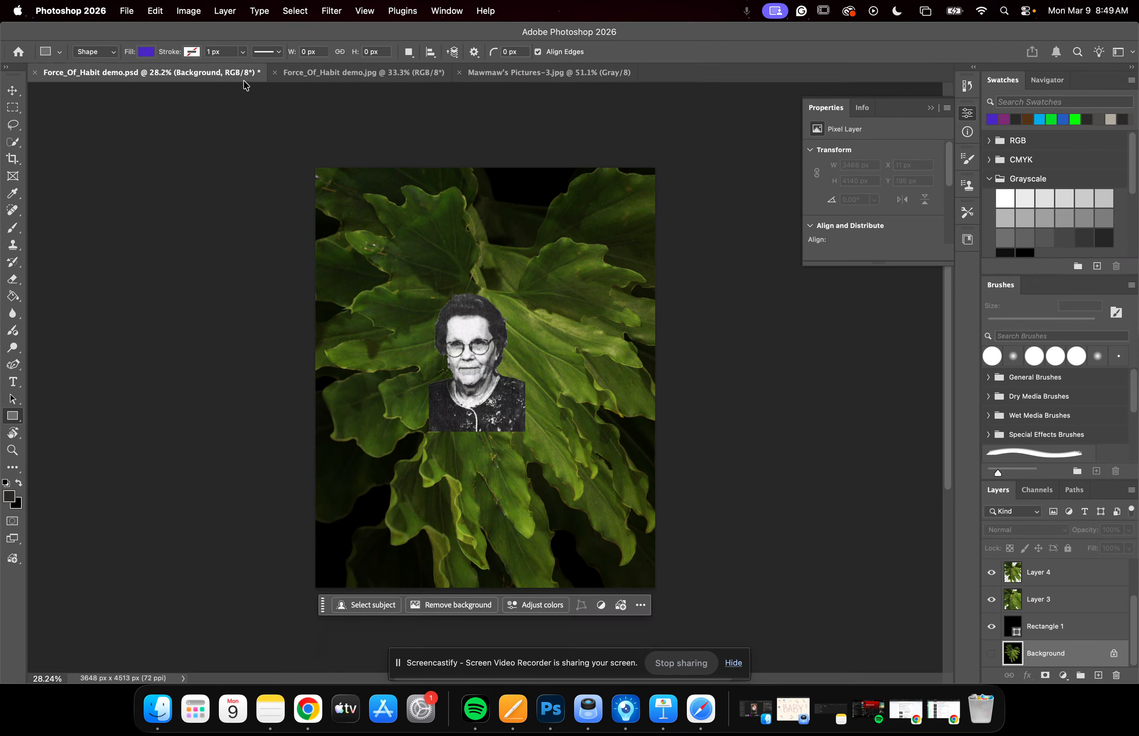
# Return to Force_Of_Habit demo.jpg and activate the Object Selection Tool.
pyautogui.click(354, 77)
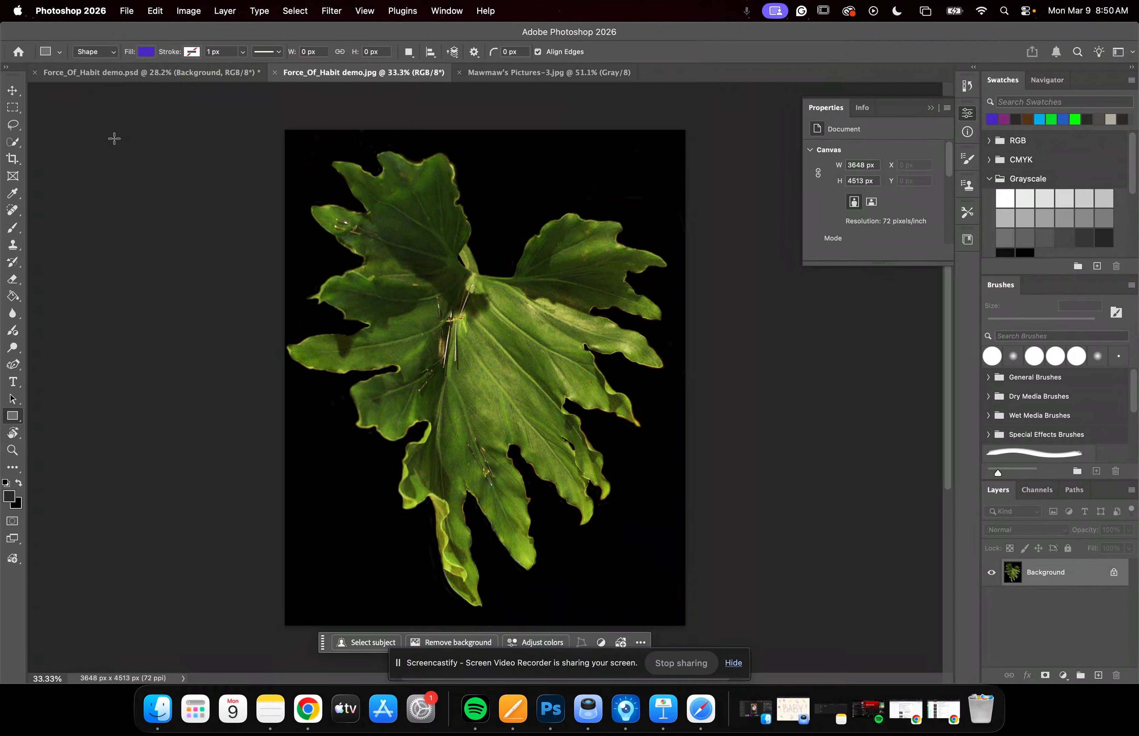
pyautogui.click(14, 145)
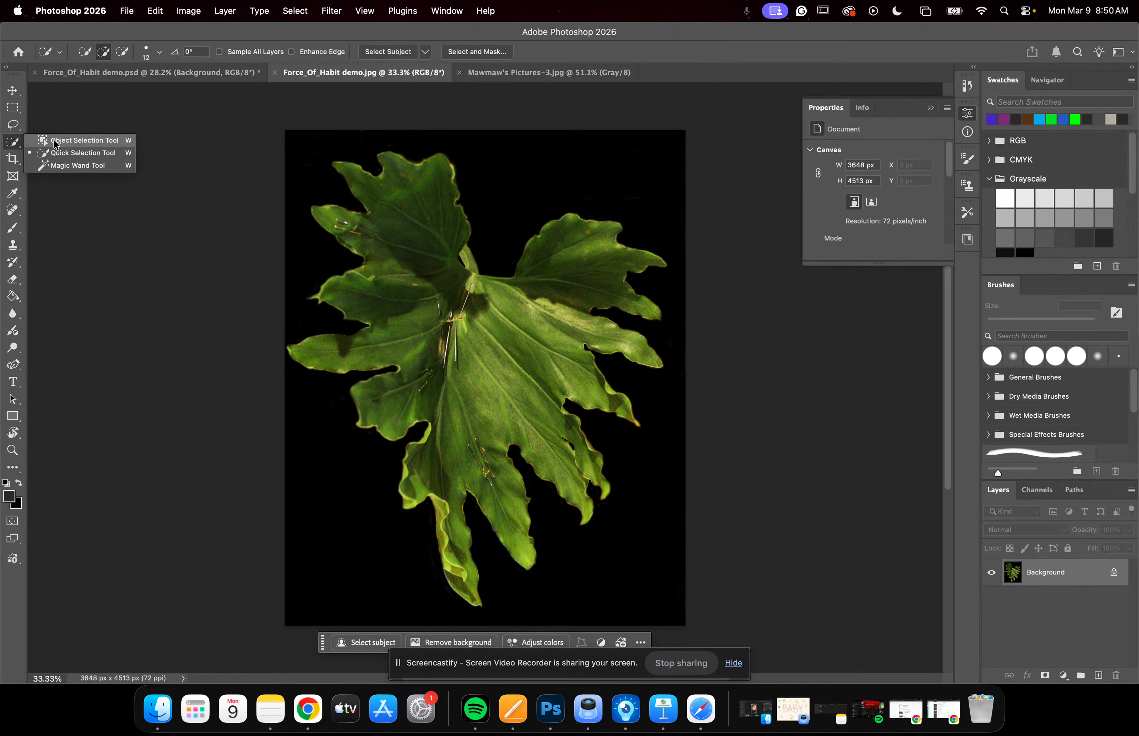
pyautogui.click(53, 142)
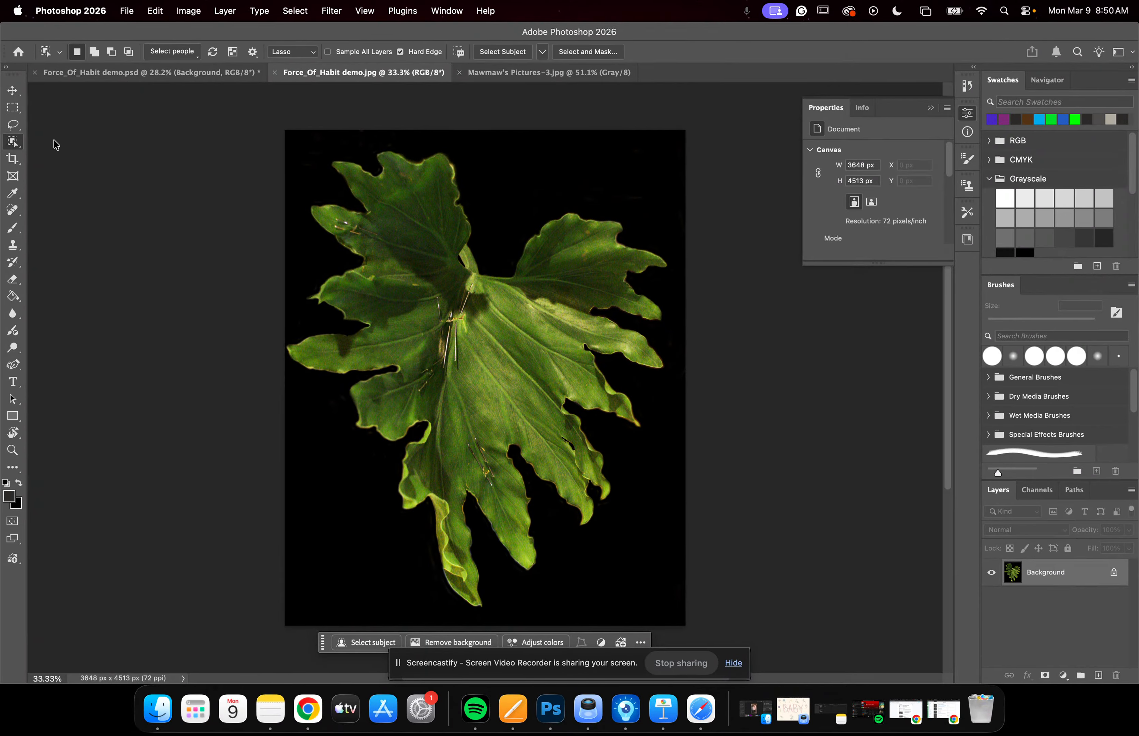
# Search the Discover help for "Object Sele", locate the Object Selection Tool through its result, and close the search.
pyautogui.click(1080, 55)
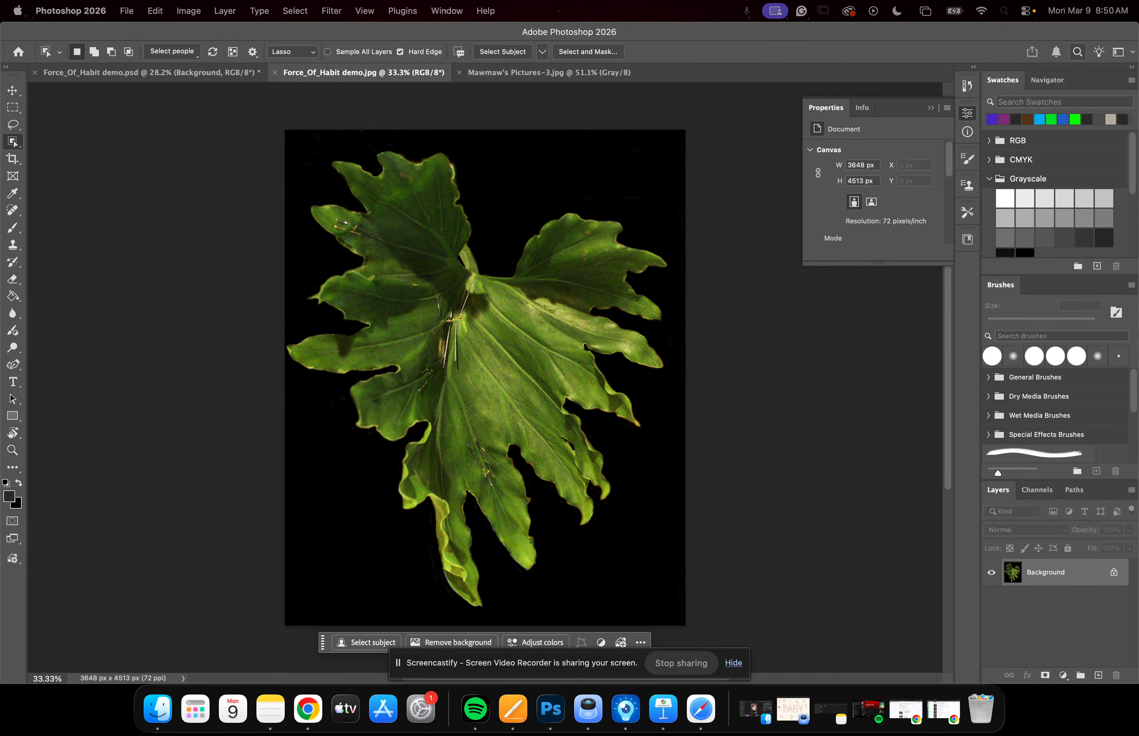
pyautogui.moveTo(1036, 211); pyautogui.dragTo(838, 202)
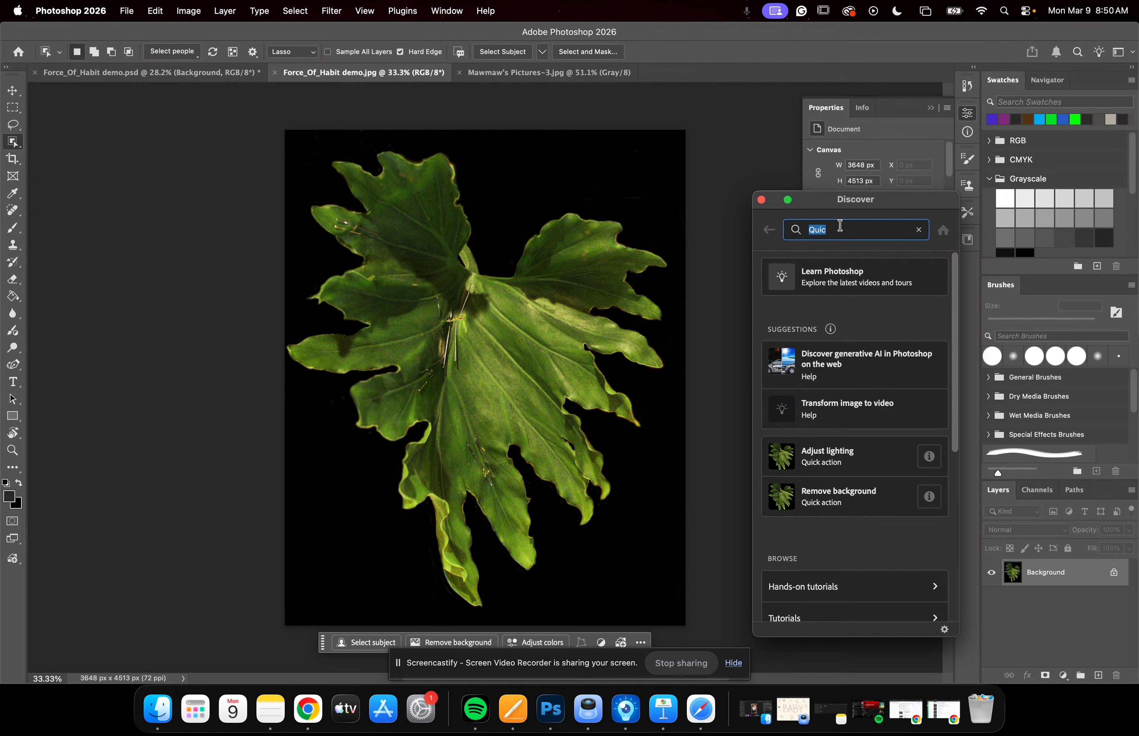
pyautogui.press('BackSpace')
pyautogui.write('O')
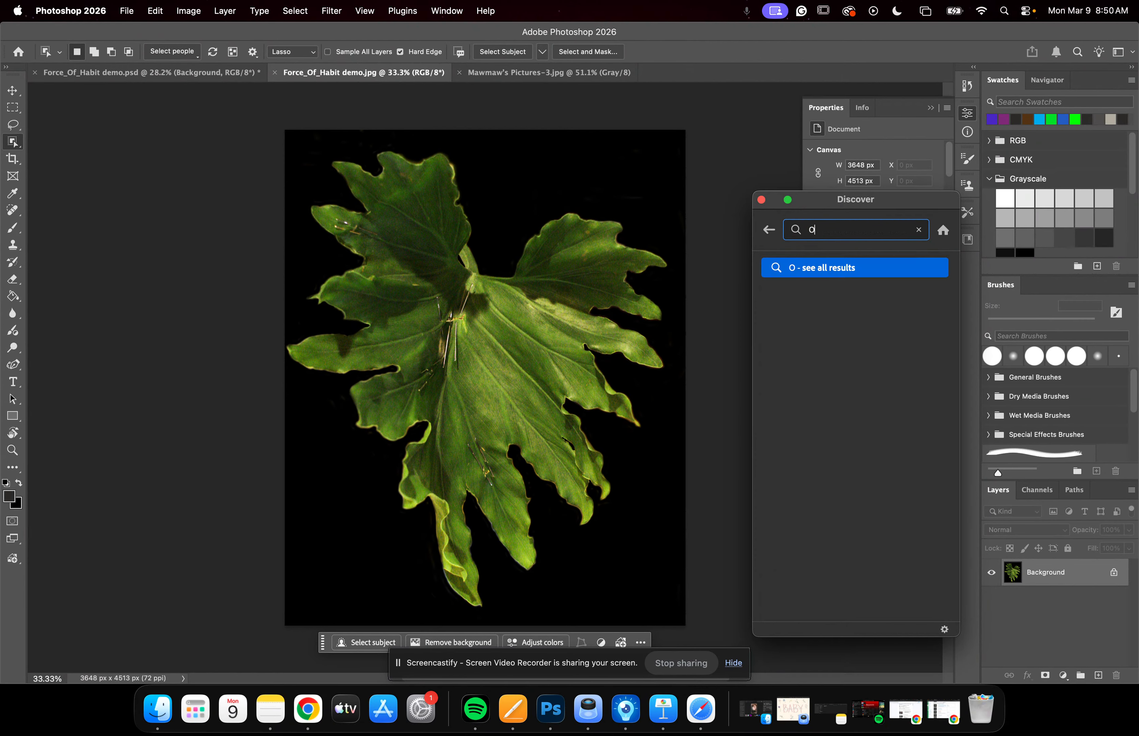
pyautogui.write('bject ')
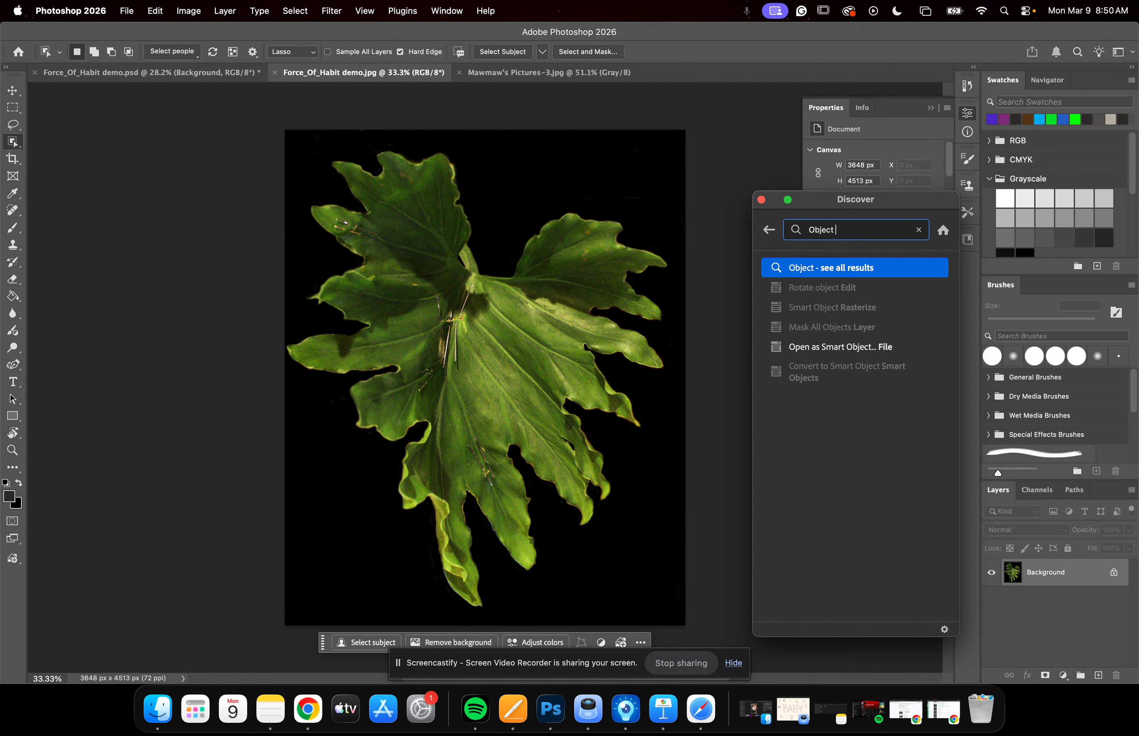
pyautogui.write('Sele')
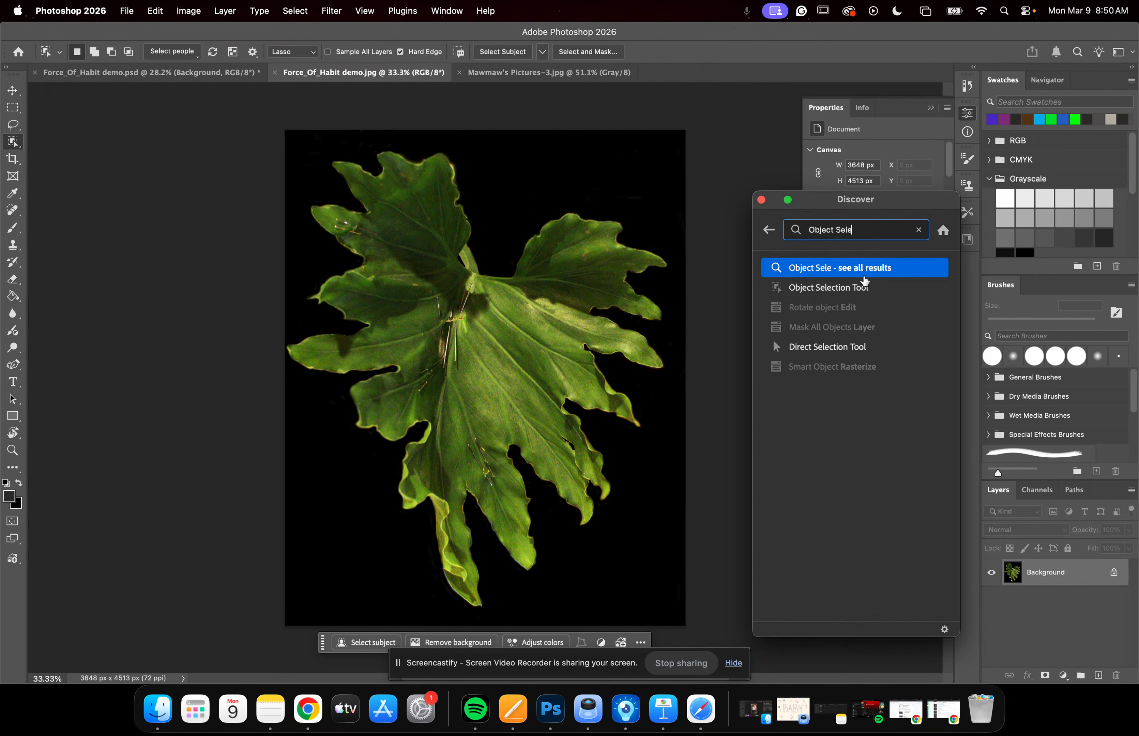
pyautogui.moveTo(867, 296)
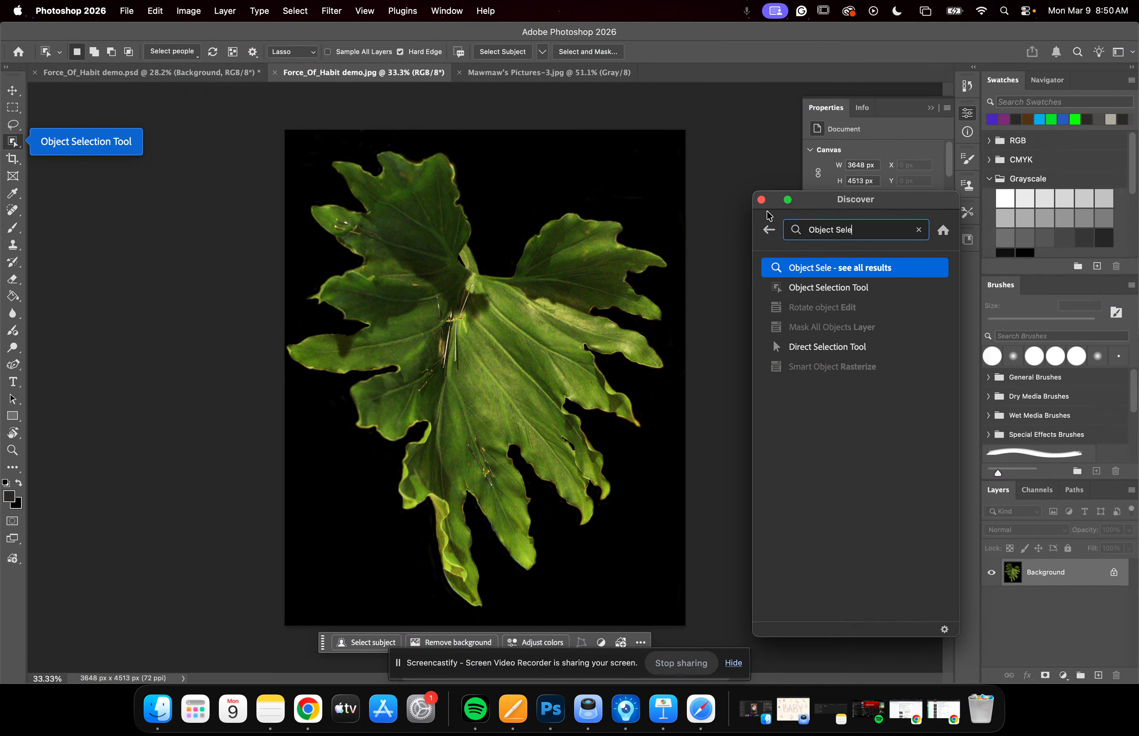
pyautogui.click(761, 200)
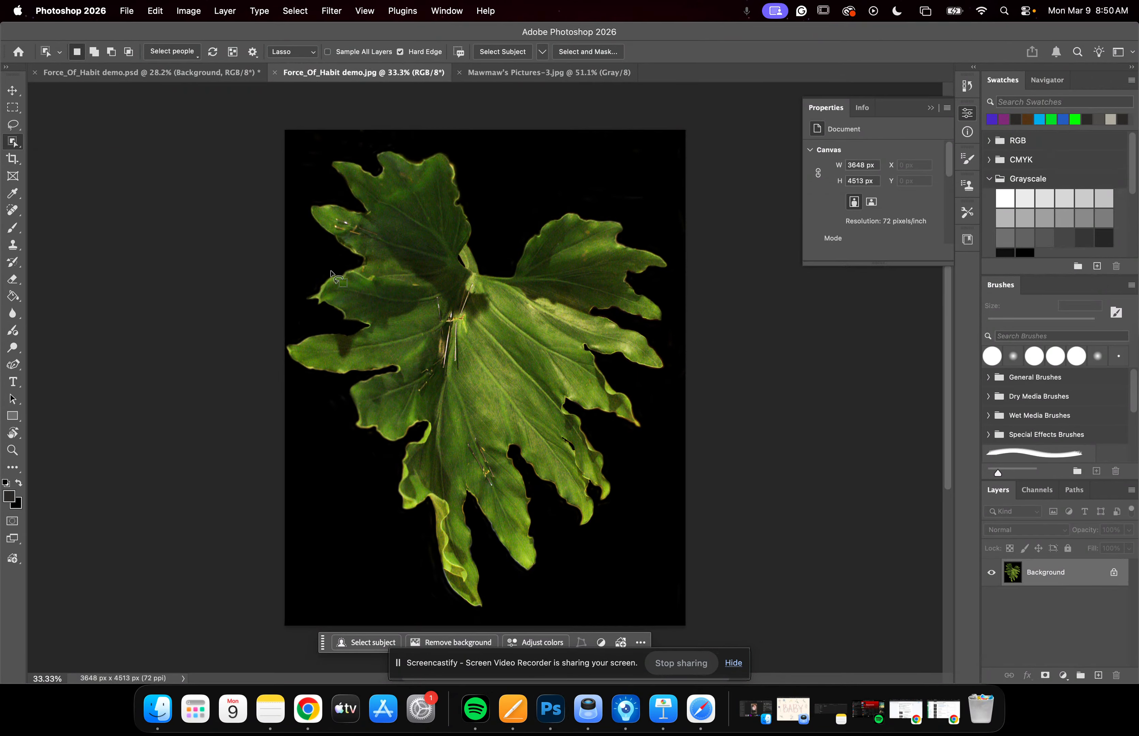
# Select the whole leaf on the Background layer with the Object Selection Tool.
pyautogui.click(14, 143)
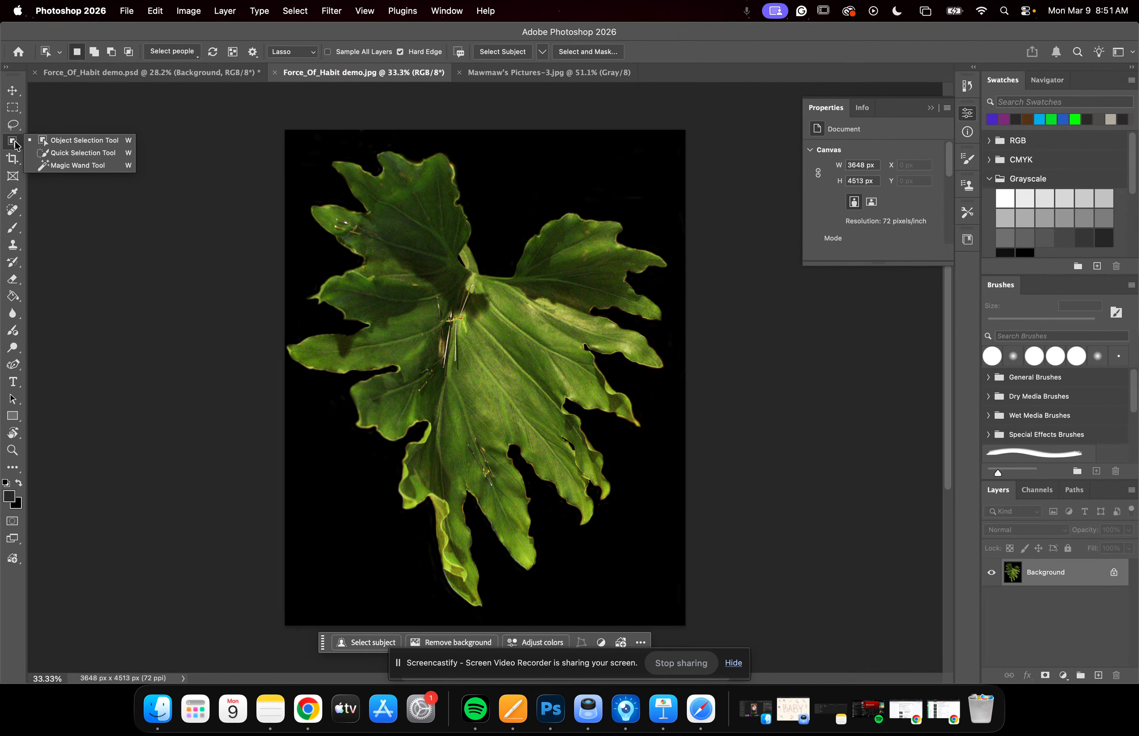
pyautogui.click(63, 140)
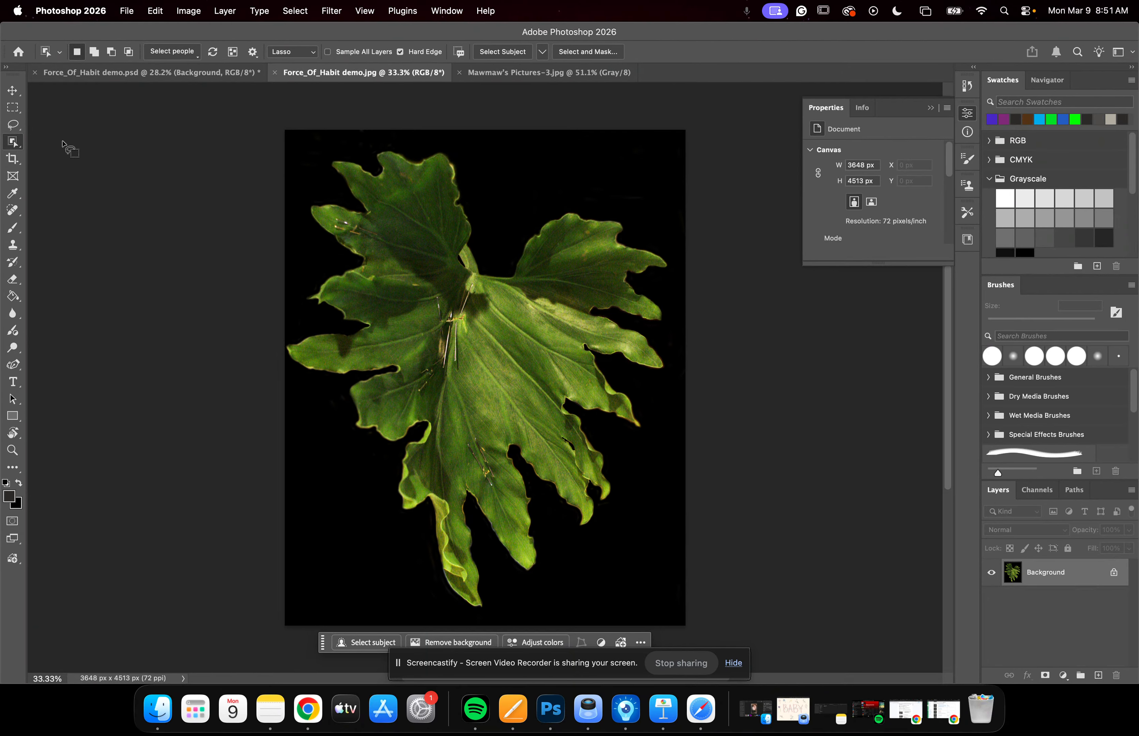
pyautogui.rightClick(14, 143)
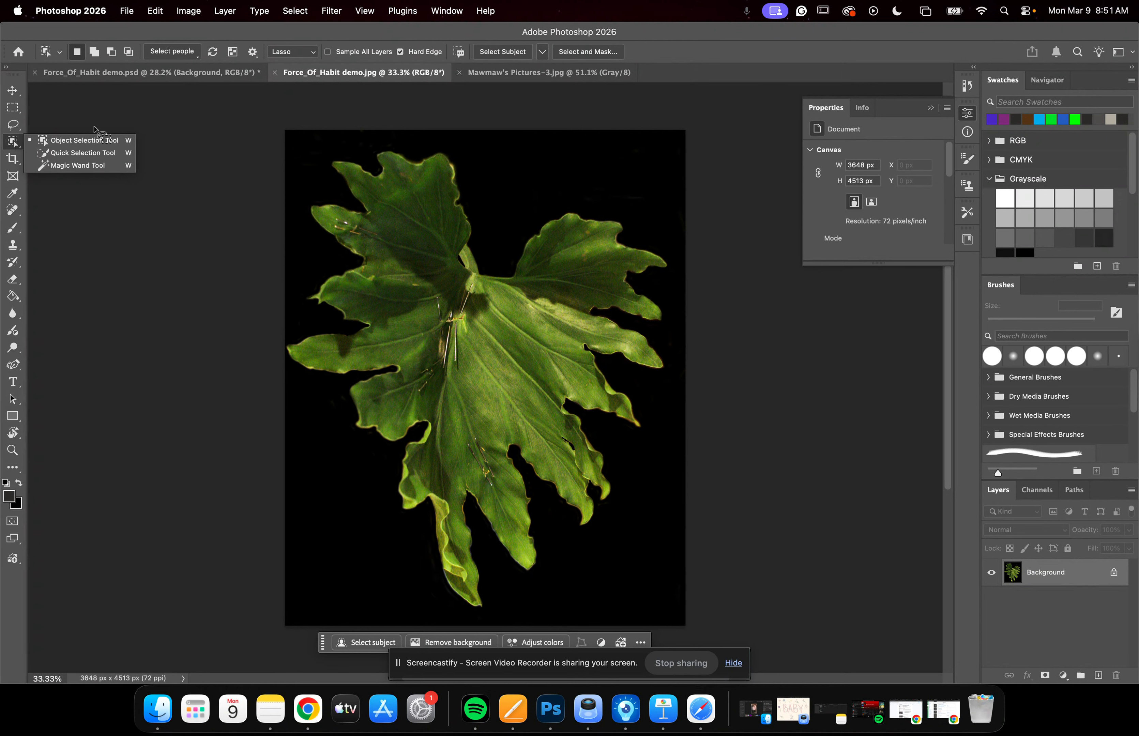
pyautogui.click(149, 289)
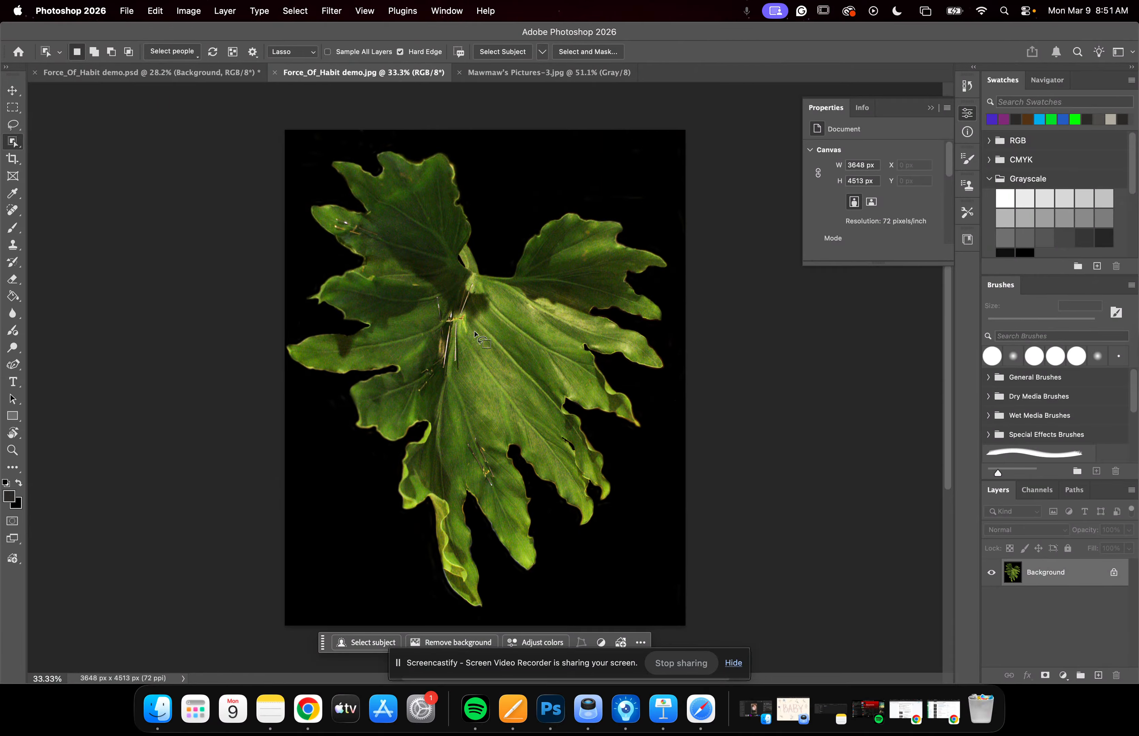
pyautogui.click(508, 335)
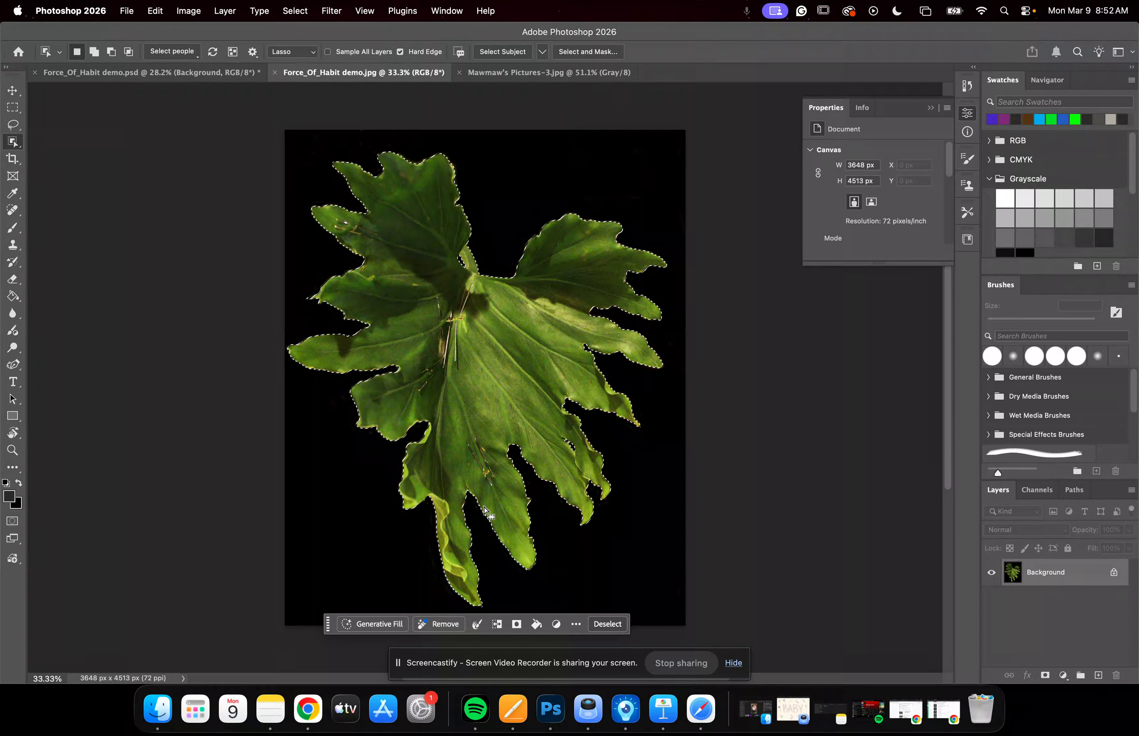
# Copy the selected leaf to a new layer and check the cutout by hiding and re-showing the Background.
pyautogui.press('super+j')
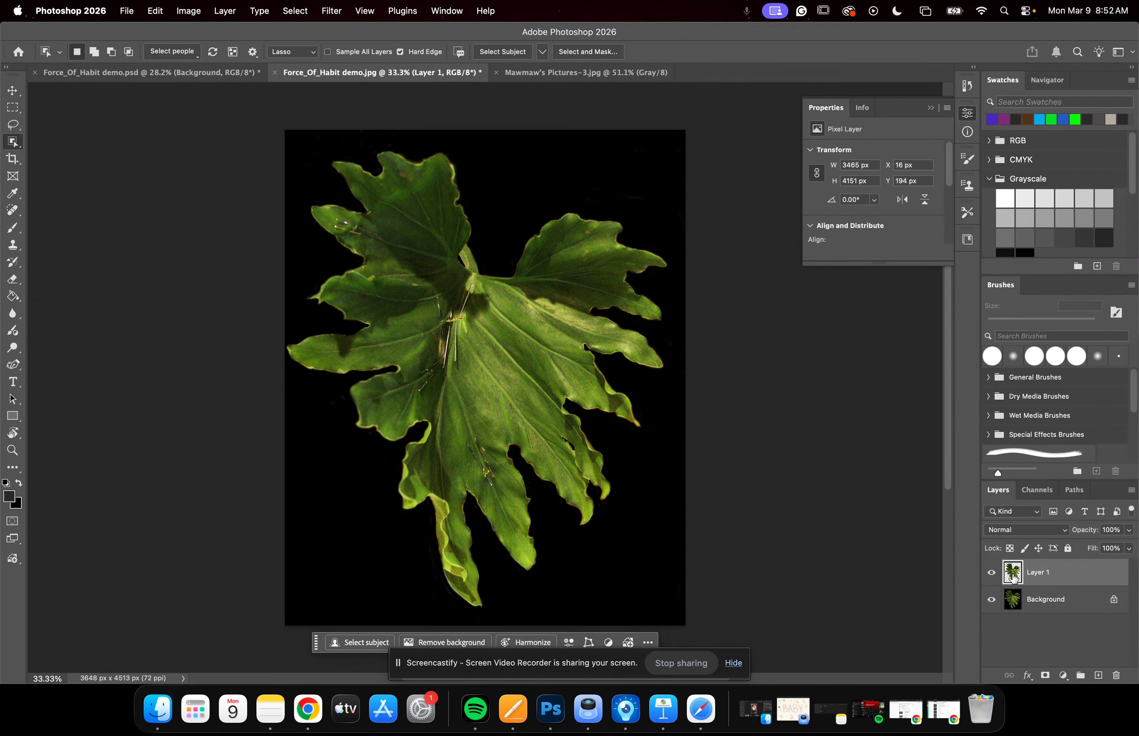
pyautogui.click(991, 601)
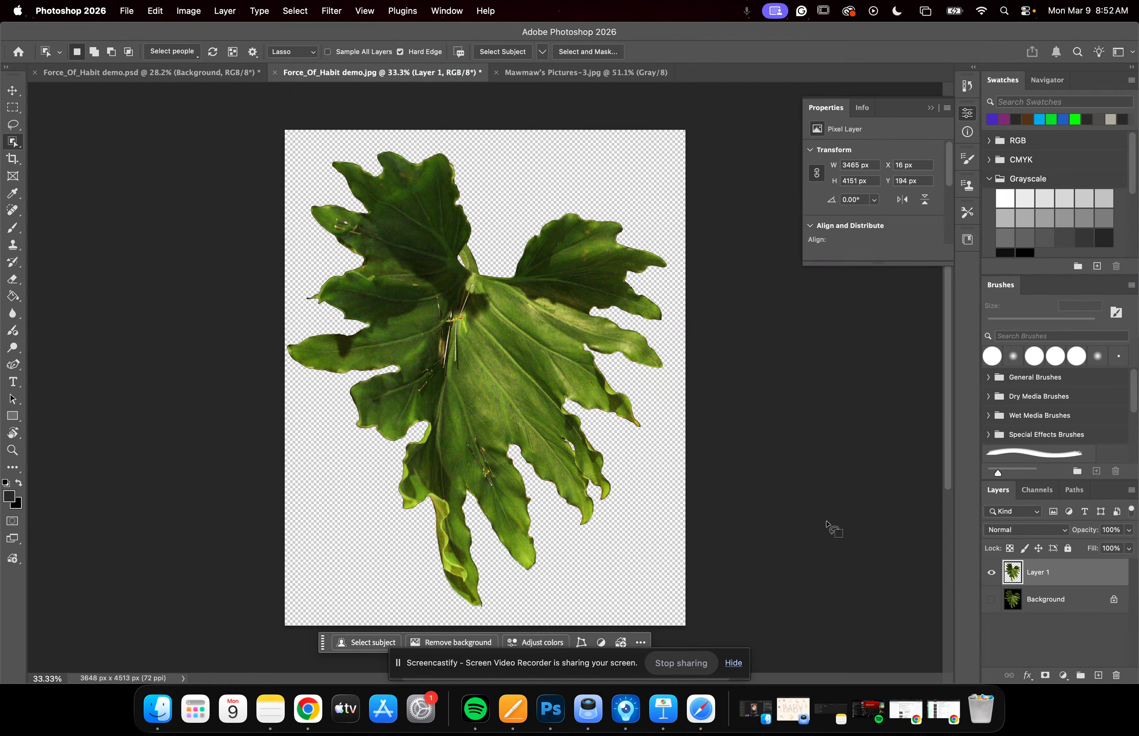
pyautogui.click(991, 601)
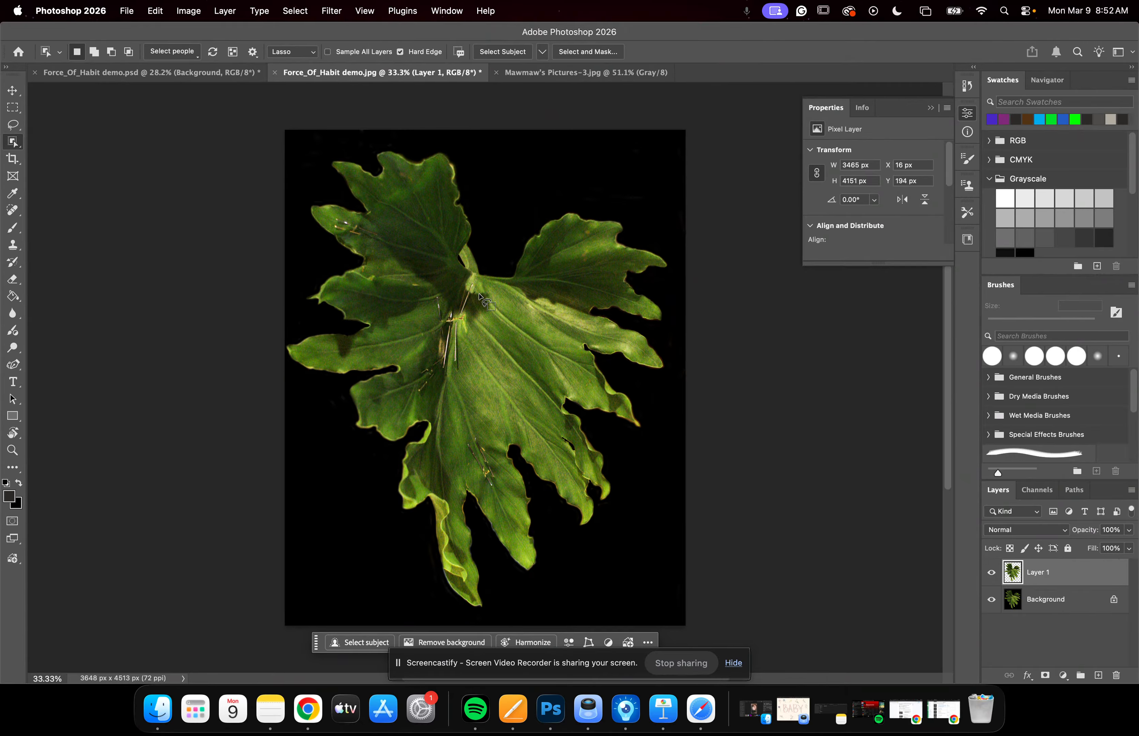
# Move the leaf copy down over the original to about X 2 px, Y 349 px, and hide its layer.
pyautogui.click(13, 91)
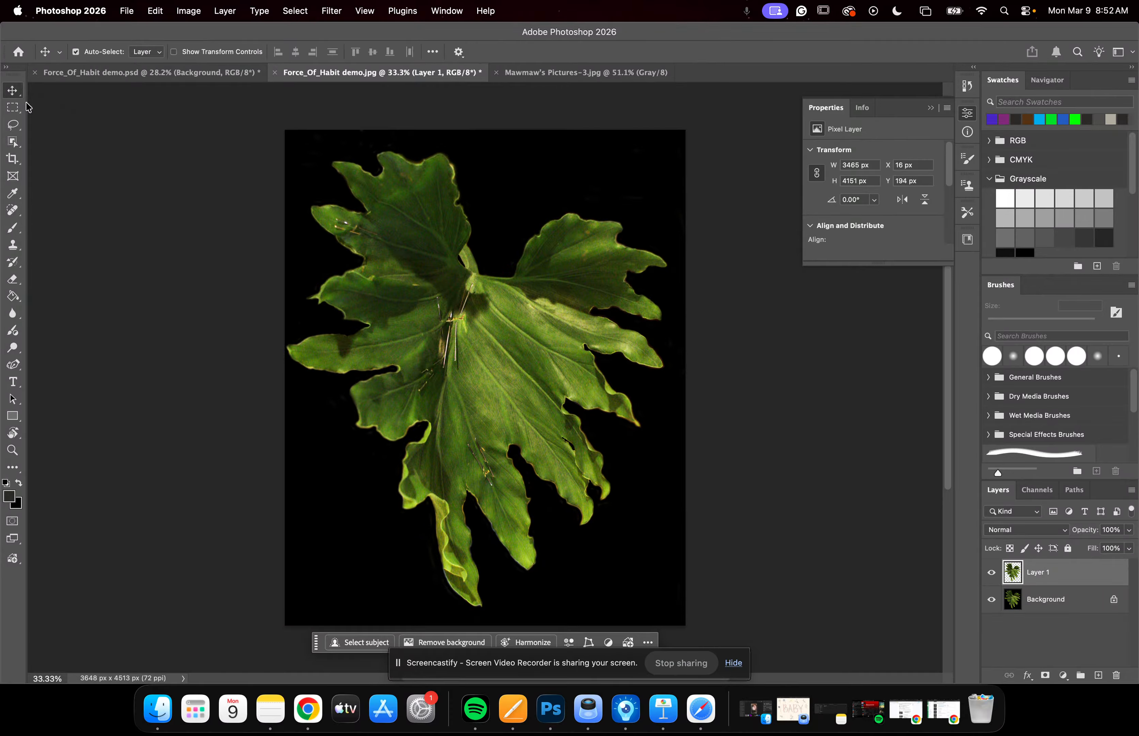
pyautogui.moveTo(471, 367); pyautogui.dragTo(493, 376)
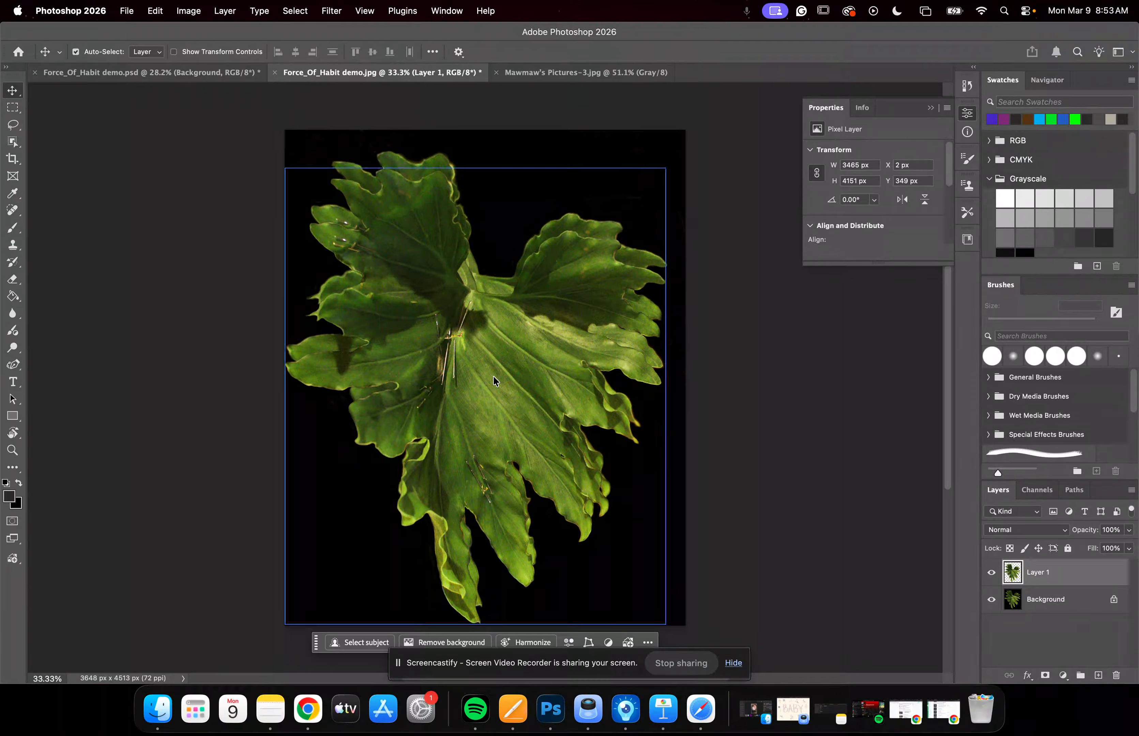
pyautogui.click(992, 573)
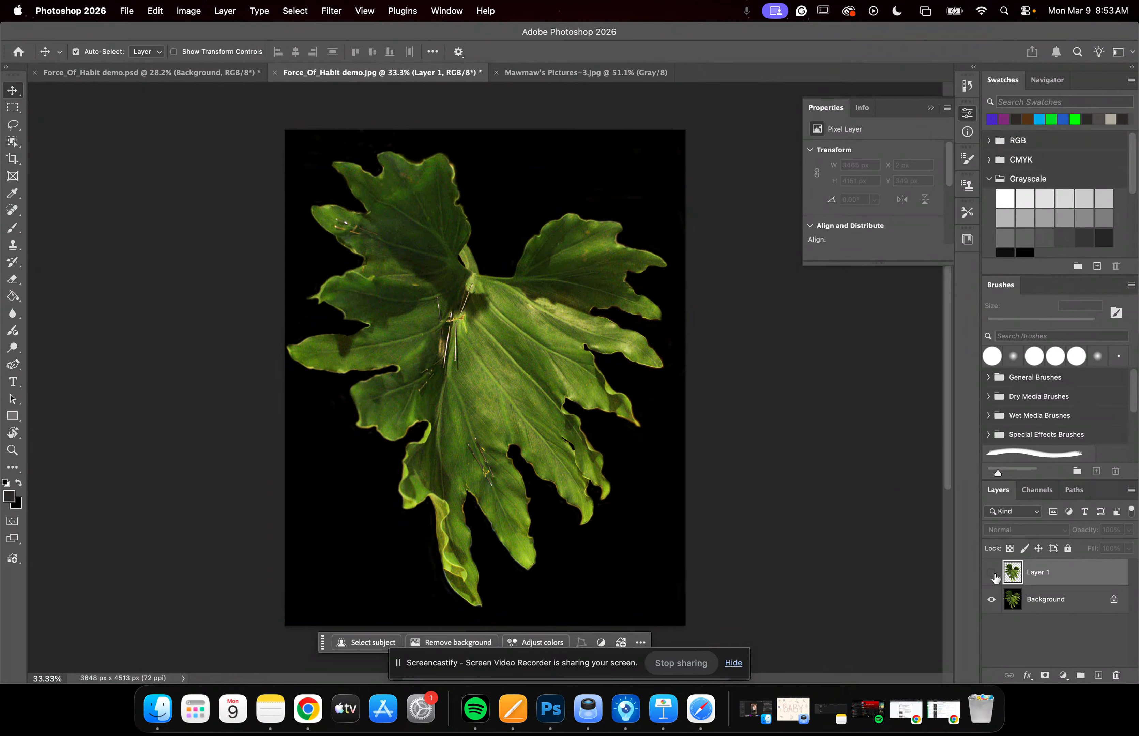
# Activate the Quick Selection Tool from the Object Selection tool group.
pyautogui.click(14, 143)
pyautogui.rightClick(15, 146)
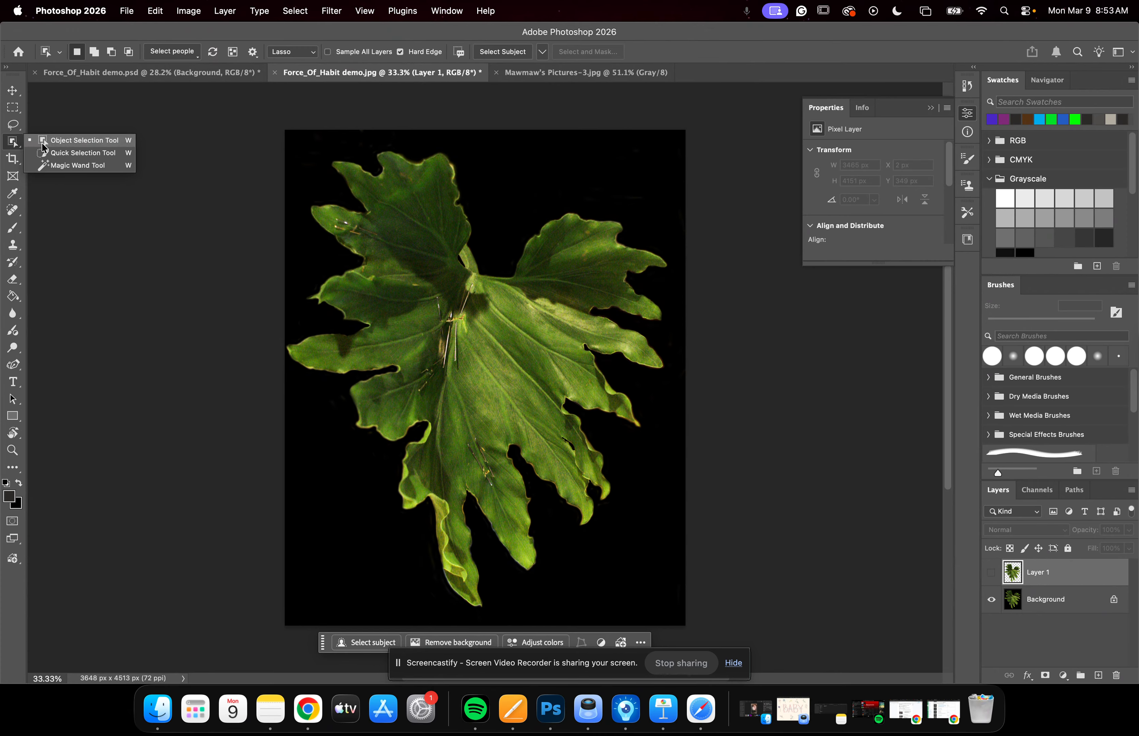
pyautogui.click(64, 153)
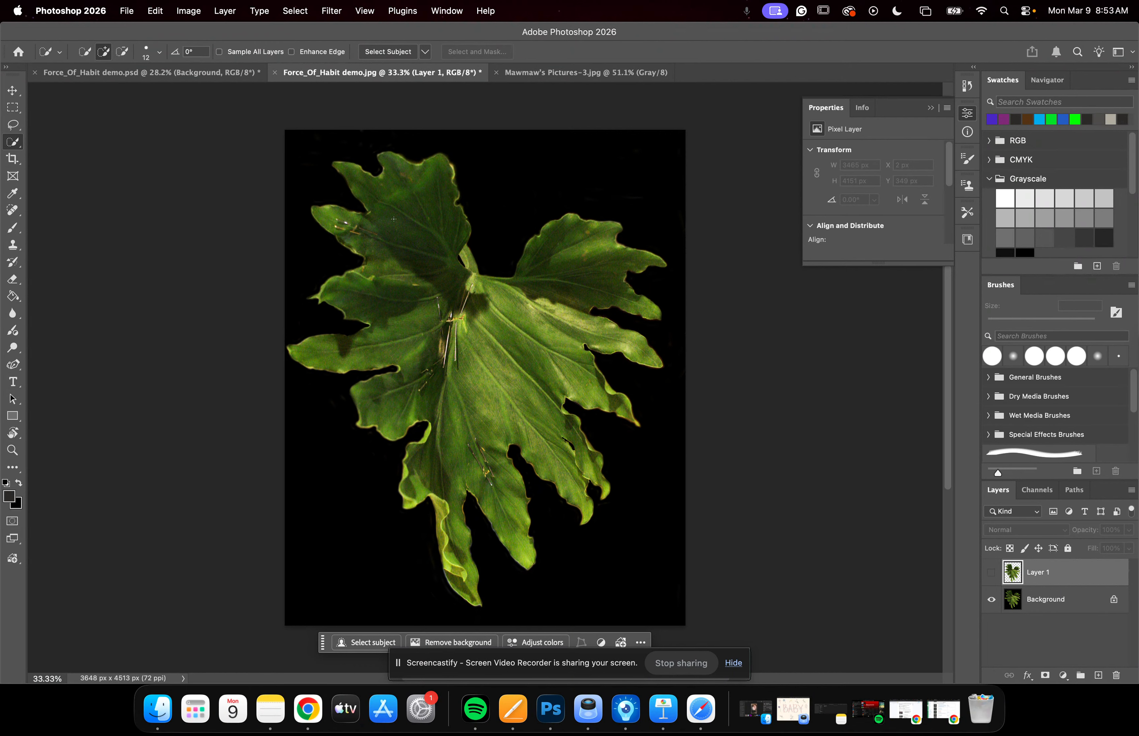
# Set the Quick Selection Tool's brush size to 118 px.
pyautogui.click(160, 53)
pyautogui.click(124, 88)
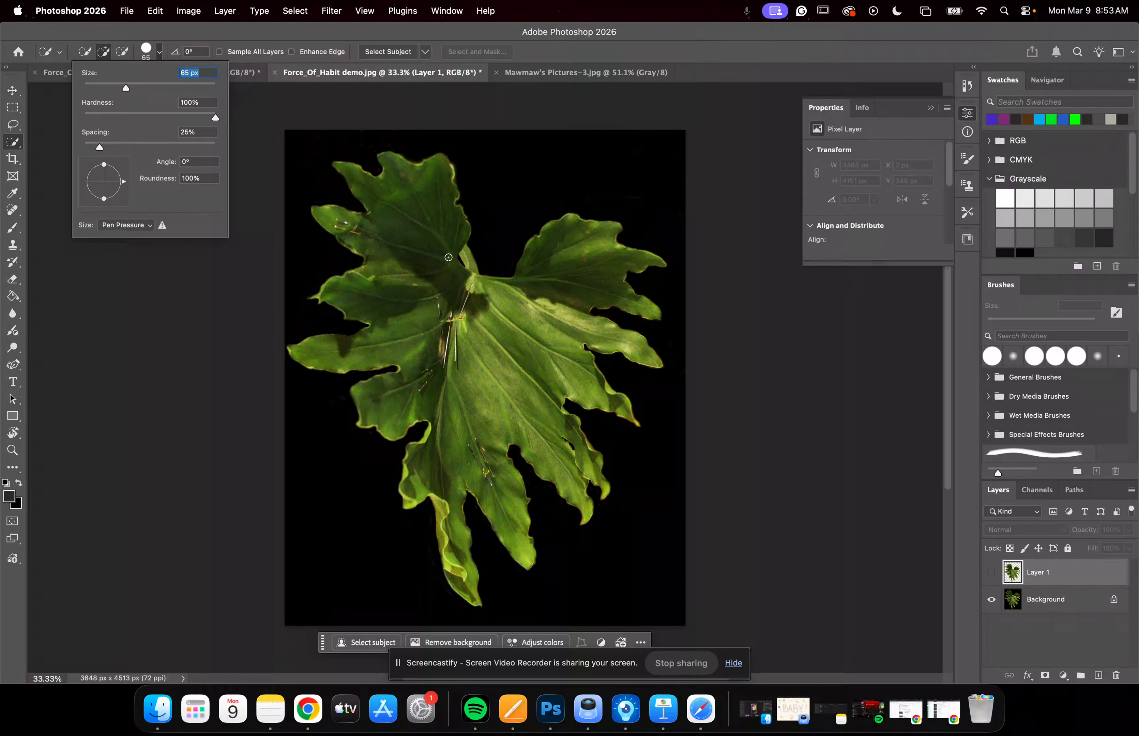
pyautogui.click(155, 88)
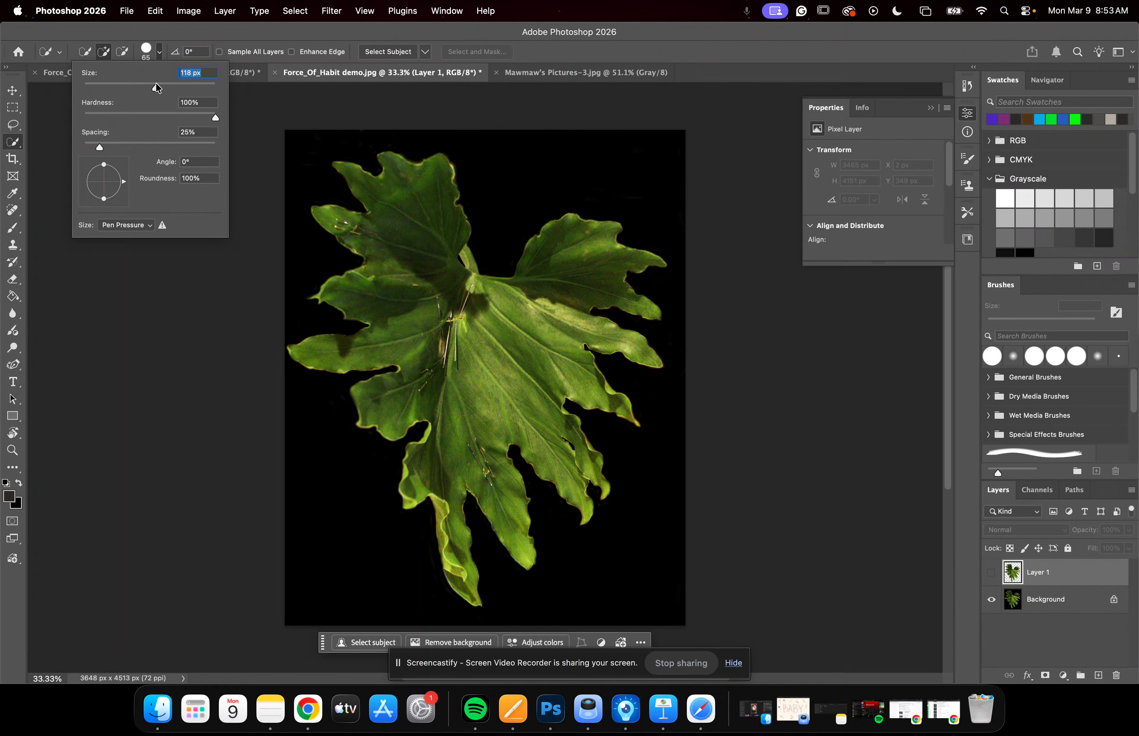
pyautogui.click(407, 246)
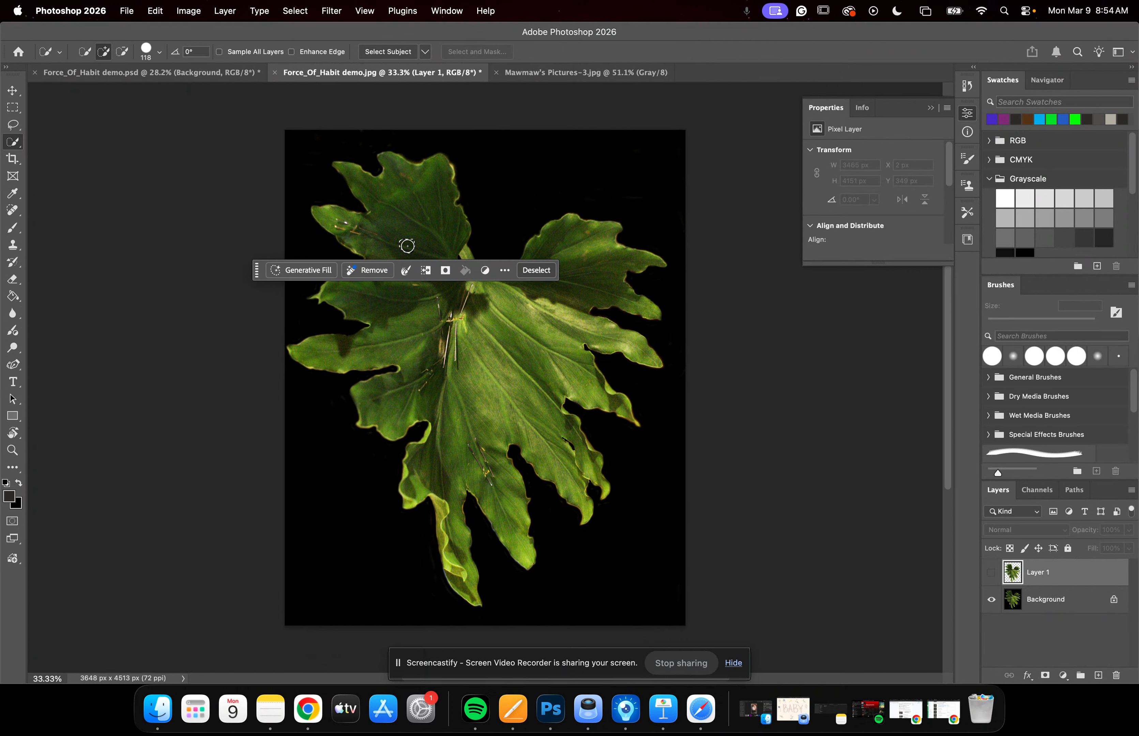
pyautogui.moveTo(410, 212)
pyautogui.mouseDown()
pyautogui.moveTo(404, 241)
pyautogui.moveTo(431, 259)
pyautogui.moveTo(419, 317)
pyautogui.moveTo(450, 345)
pyautogui.moveTo(509, 364)
pyautogui.moveTo(519, 326)
pyautogui.moveTo(558, 315)
pyautogui.mouseUp()
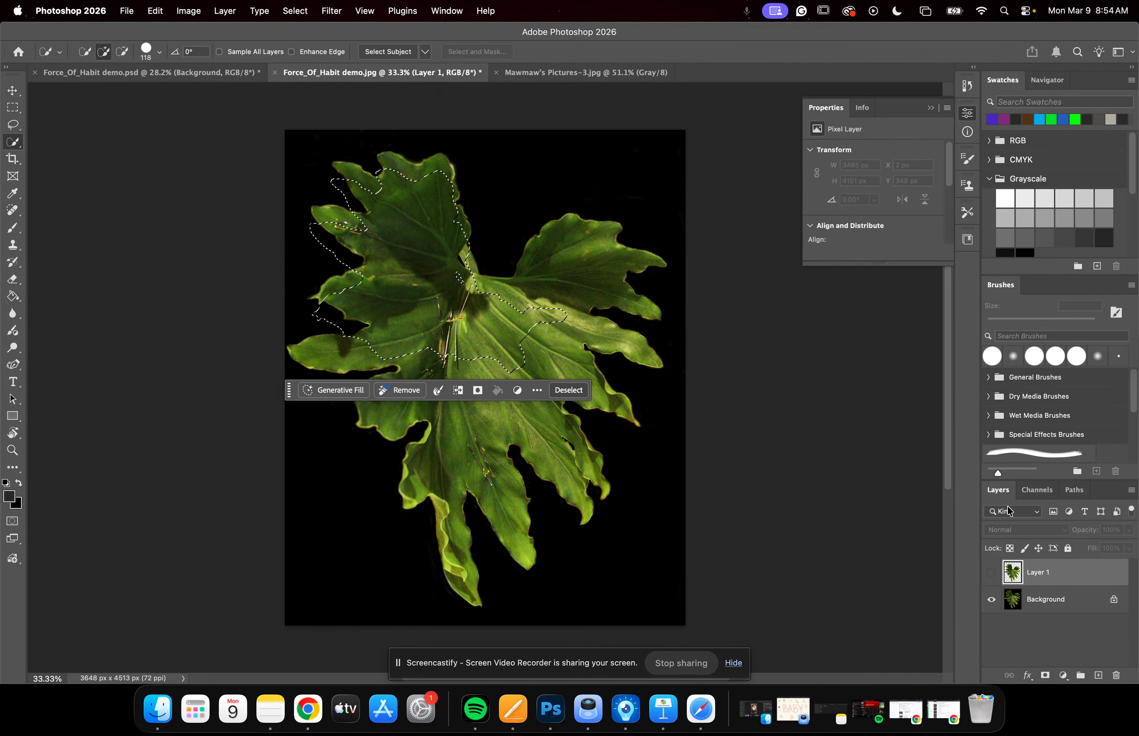
pyautogui.click(991, 577)
pyautogui.press('super+d')
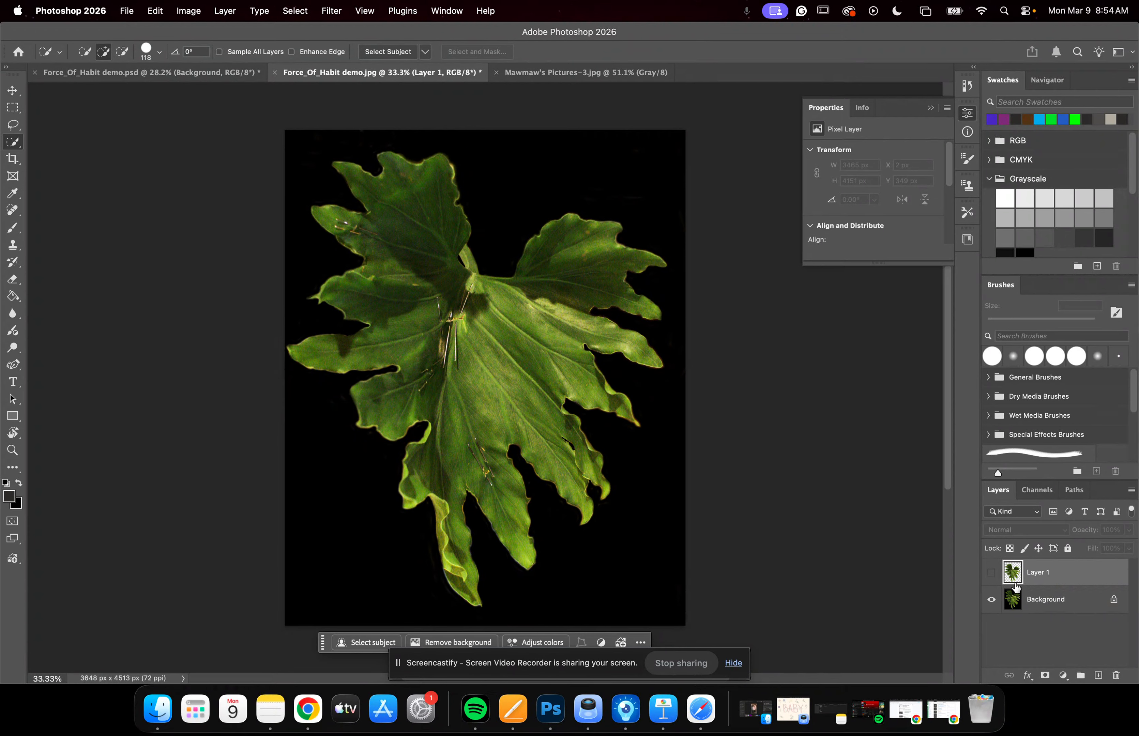
# Select the whole leaf on the Background layer by painting over it with the Quick Selection Tool.
pyautogui.click(1045, 607)
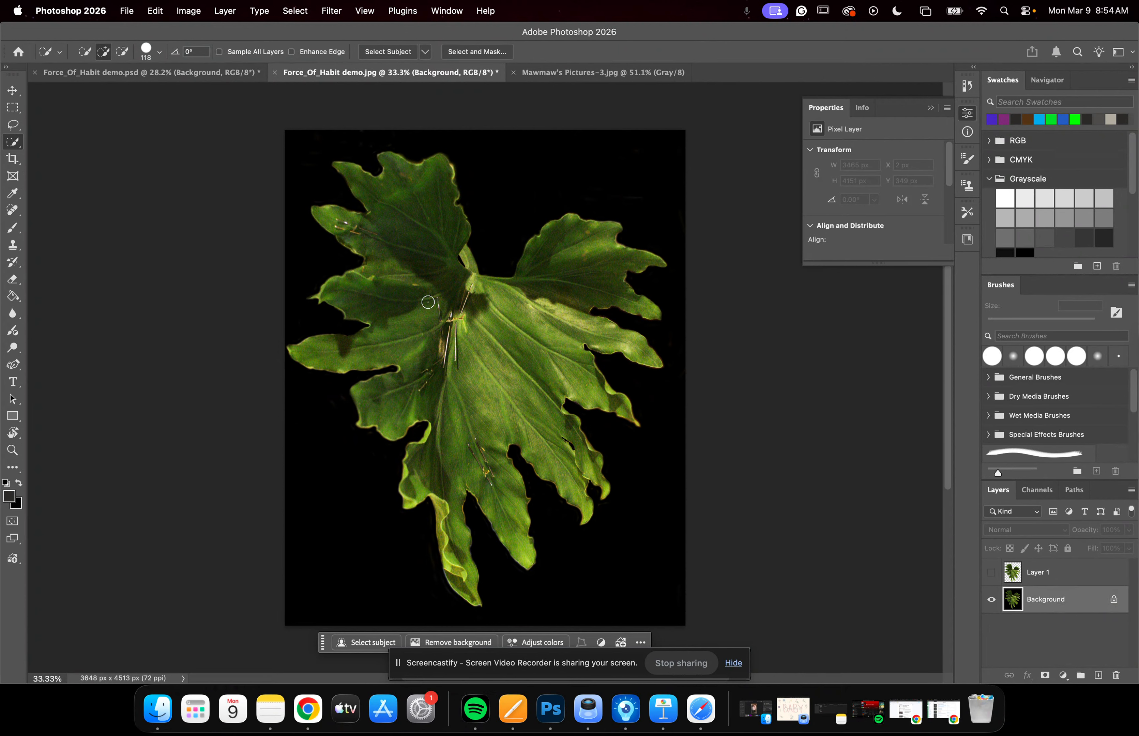
pyautogui.moveTo(424, 216)
pyautogui.mouseDown()
pyautogui.moveTo(434, 291)
pyautogui.moveTo(492, 340)
pyautogui.moveTo(567, 264)
pyautogui.moveTo(565, 330)
pyautogui.moveTo(529, 375)
pyautogui.moveTo(526, 424)
pyautogui.moveTo(555, 435)
pyautogui.moveTo(541, 451)
pyautogui.moveTo(471, 445)
pyautogui.moveTo(501, 498)
pyautogui.moveTo(450, 455)
pyautogui.moveTo(397, 371)
pyautogui.moveTo(391, 403)
pyautogui.moveTo(447, 479)
pyautogui.moveTo(451, 583)
pyautogui.moveTo(483, 507)
pyautogui.mouseUp()
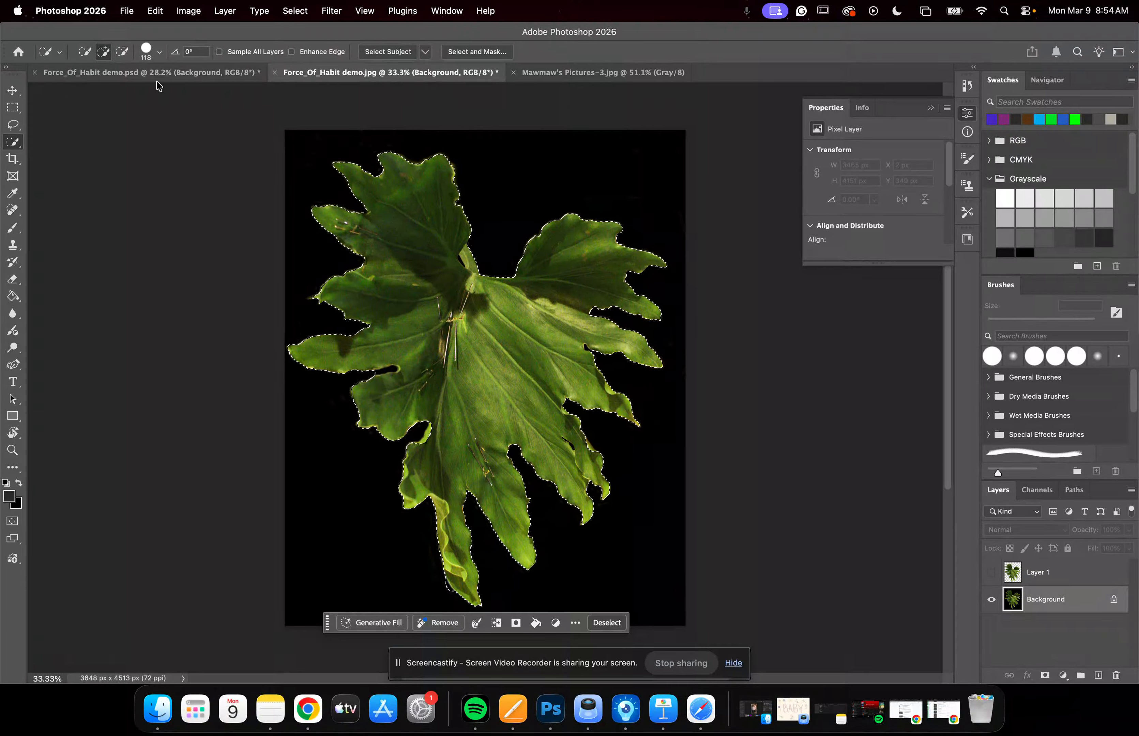
# Subtract the dark gap between the left lobes and the excess beside the lowest leaf tip from the selection, using an 18 px brush.
pyautogui.scroll(2, 412, 292)
pyautogui.scroll(5, 412, 292)
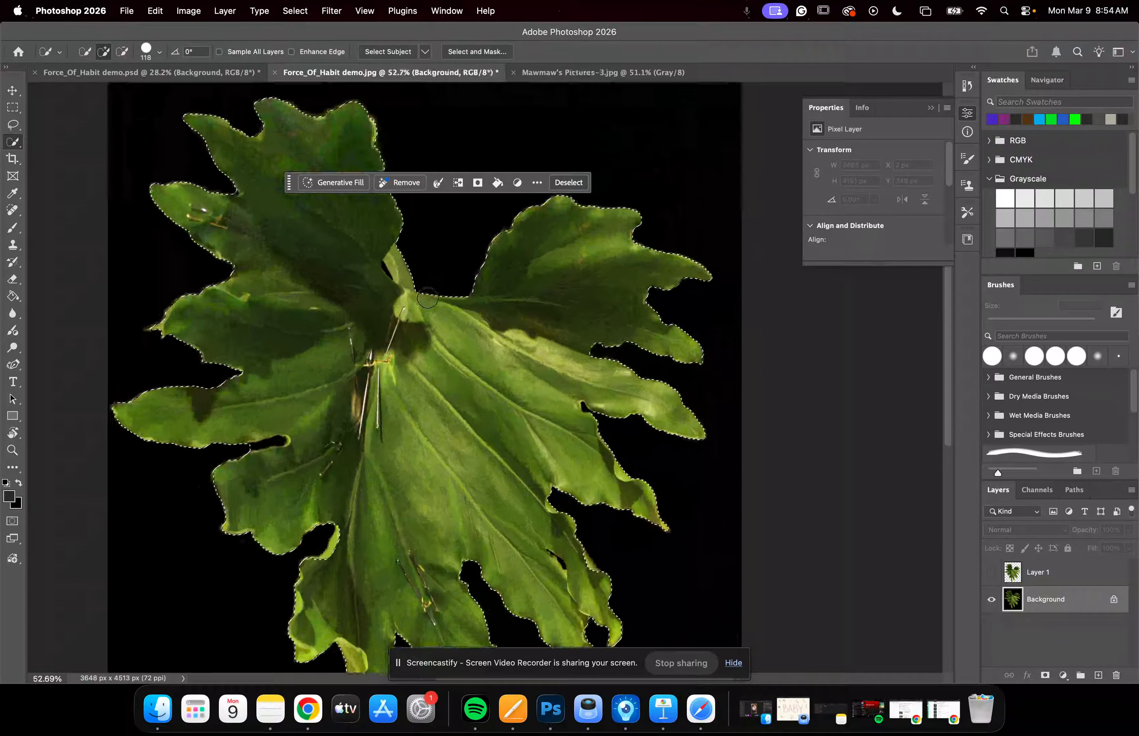
pyautogui.hscroll(-5, 428, 298)
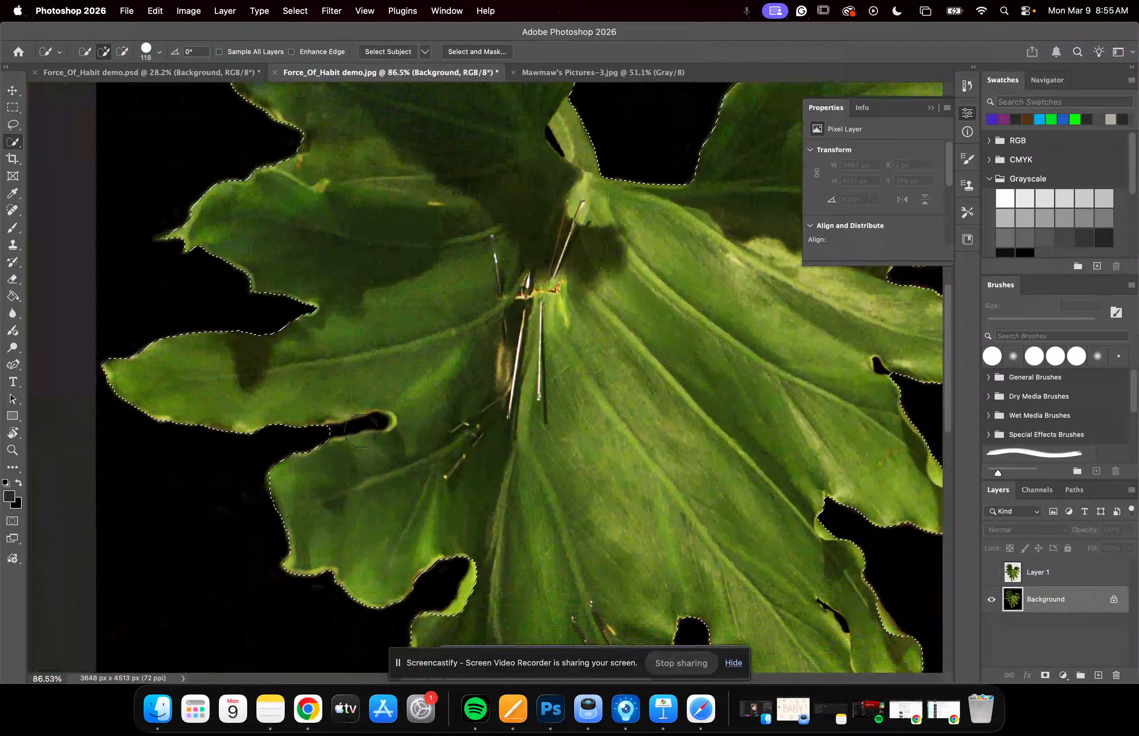
pyautogui.click(123, 53)
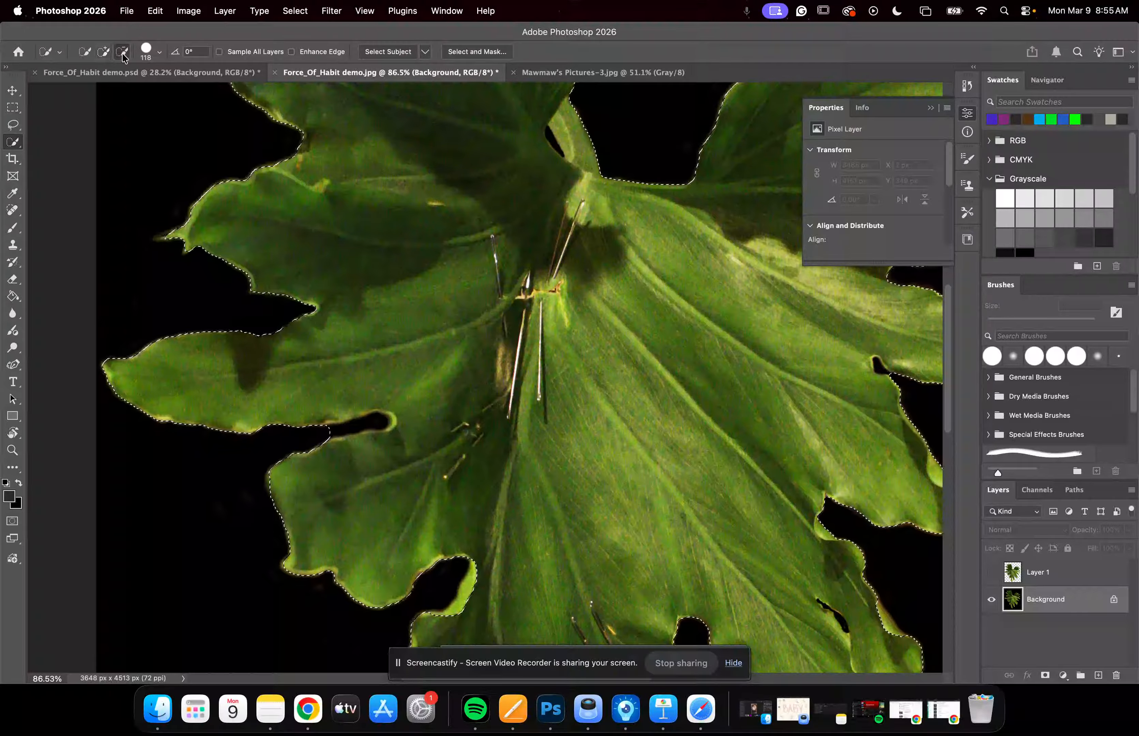
pyautogui.click(158, 52)
pyautogui.click(94, 83)
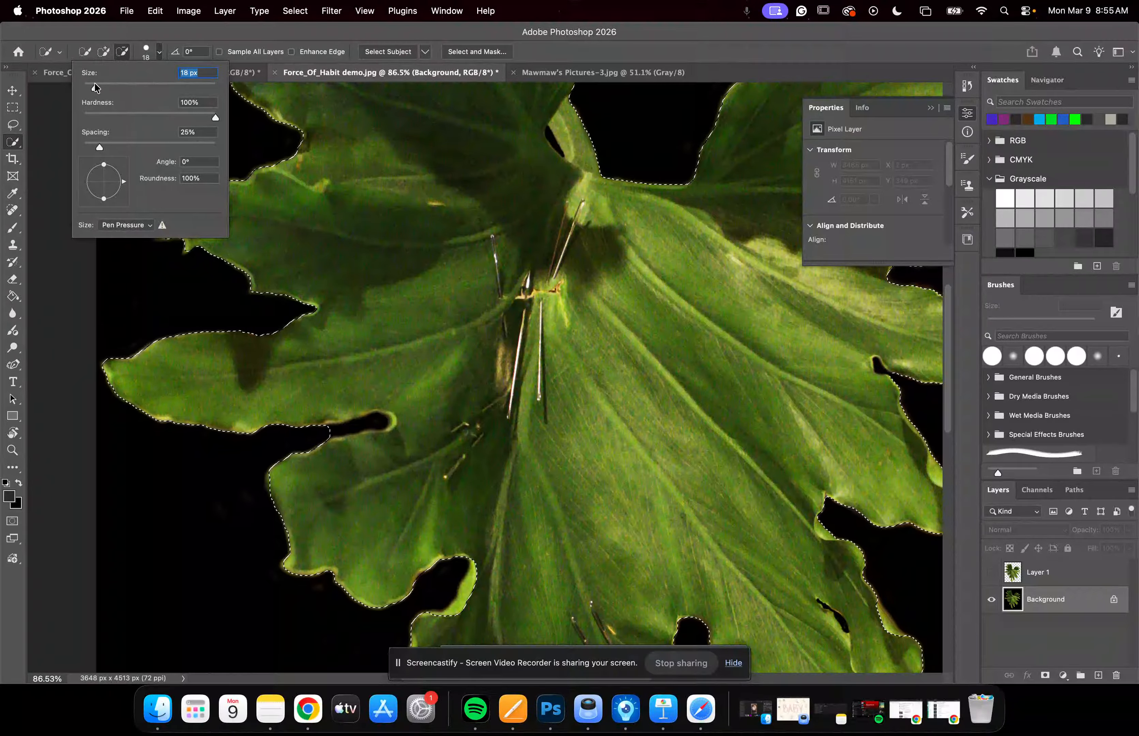
pyautogui.moveTo(329, 431); pyautogui.dragTo(340, 430)
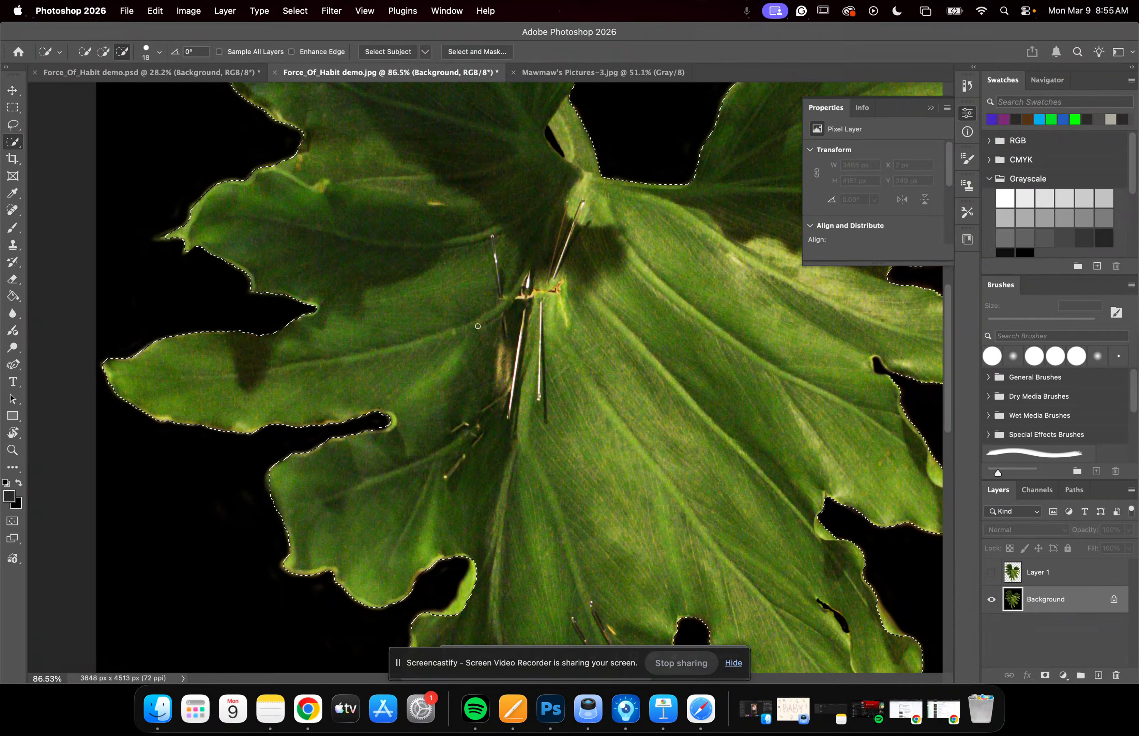
pyautogui.scroll(-15, 552, 141)
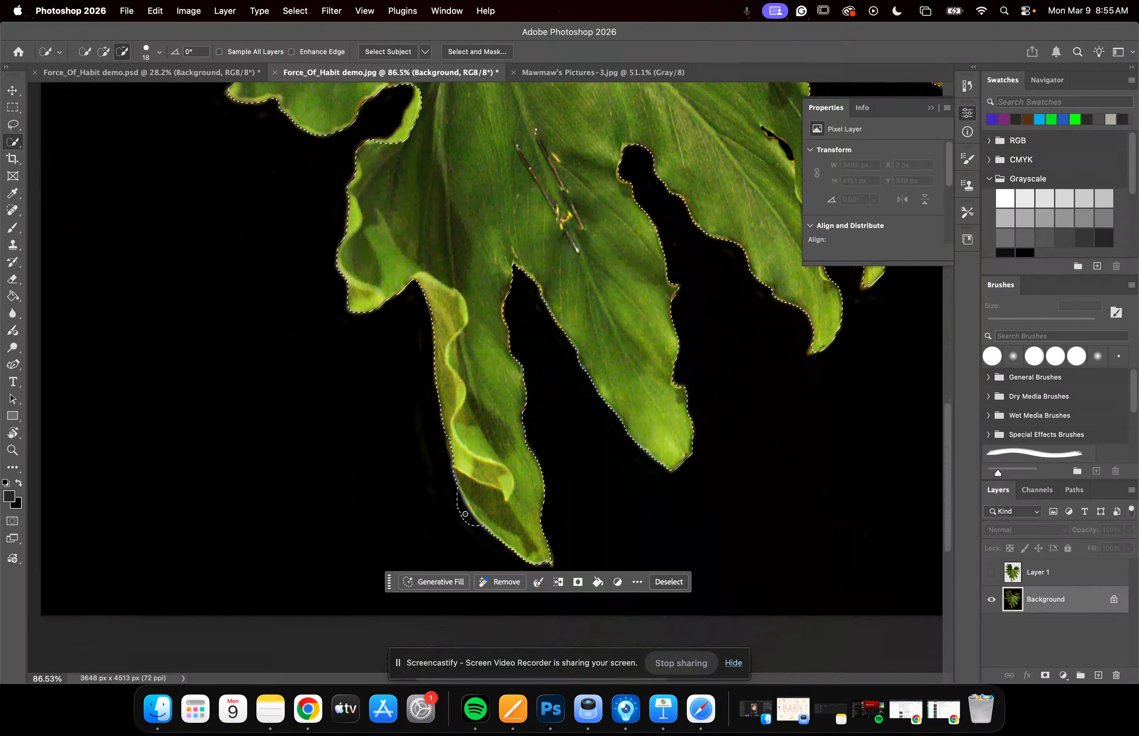
pyautogui.click(454, 501)
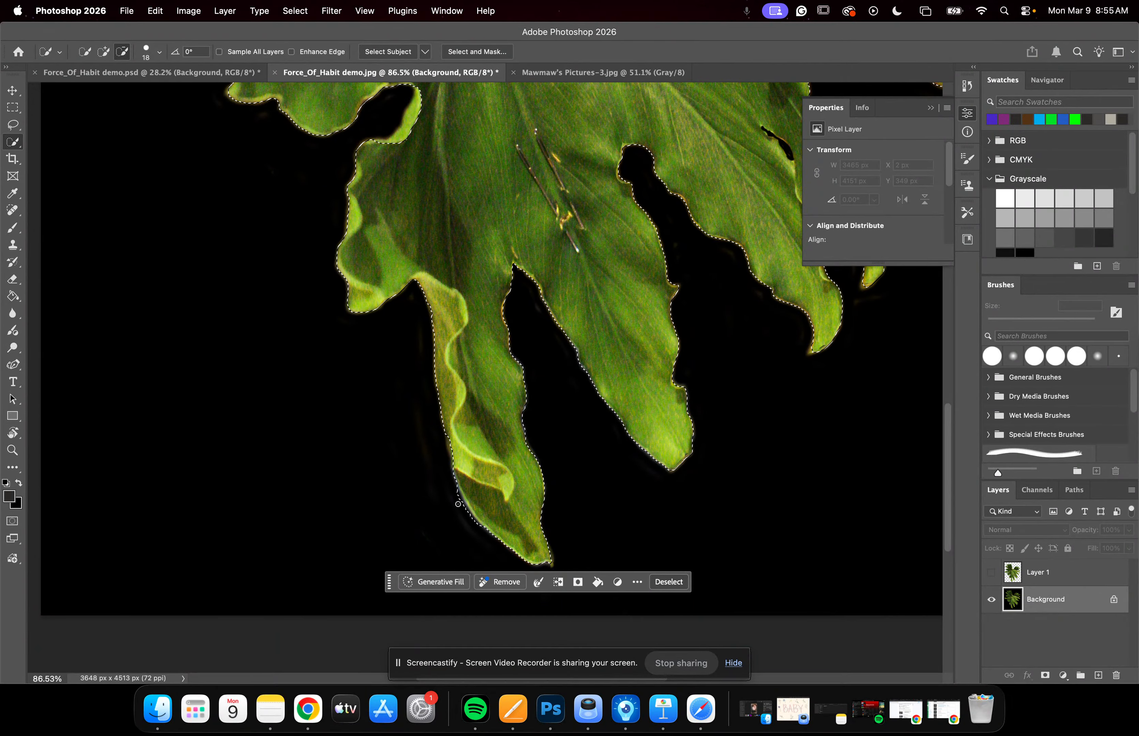
# Switch Quick Selection back to adding and include the missed edge of the leaf's lower-right lobe in the selection.
pyautogui.scroll(-3, 407, 413)
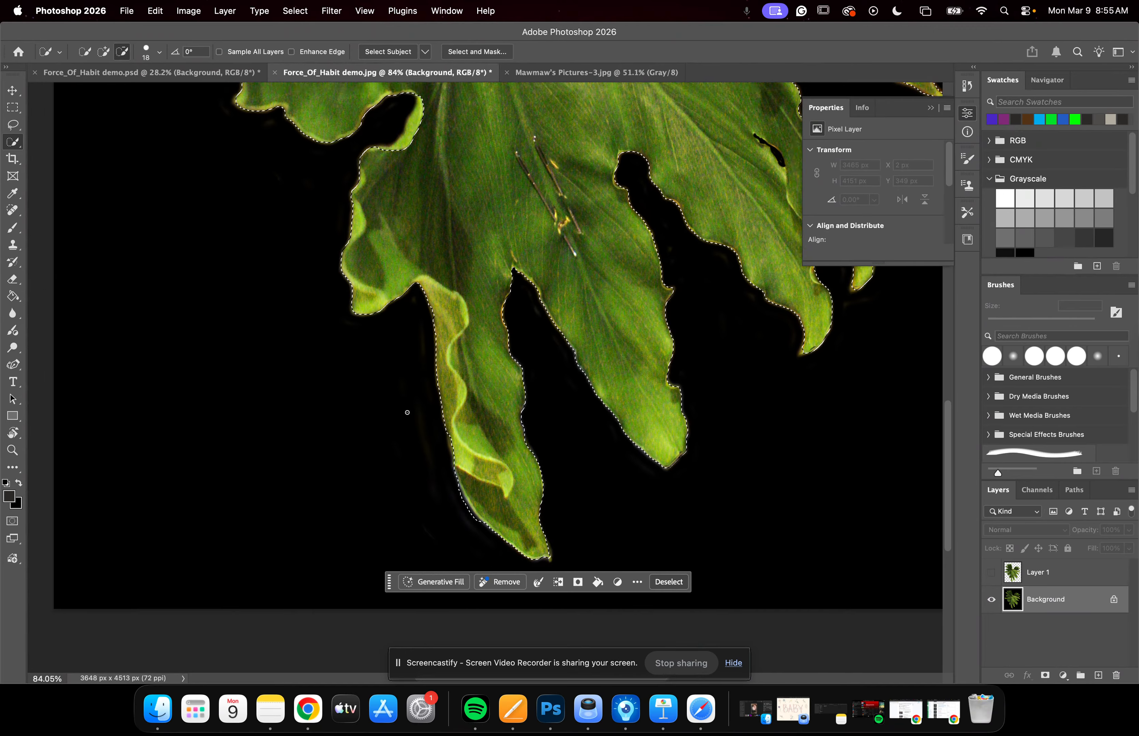
pyautogui.scroll(-3, 407, 413)
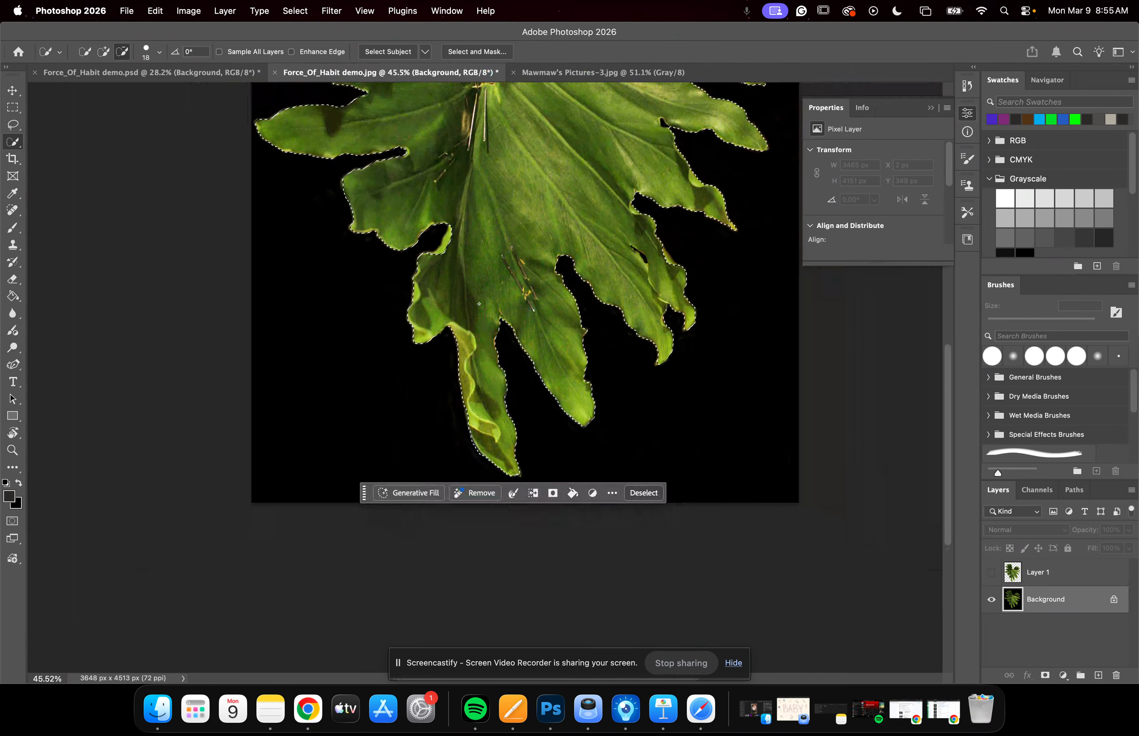
pyautogui.scroll(2, 487, 291)
pyautogui.hscroll(1, 487, 291)
pyautogui.scroll(5, 498, 390)
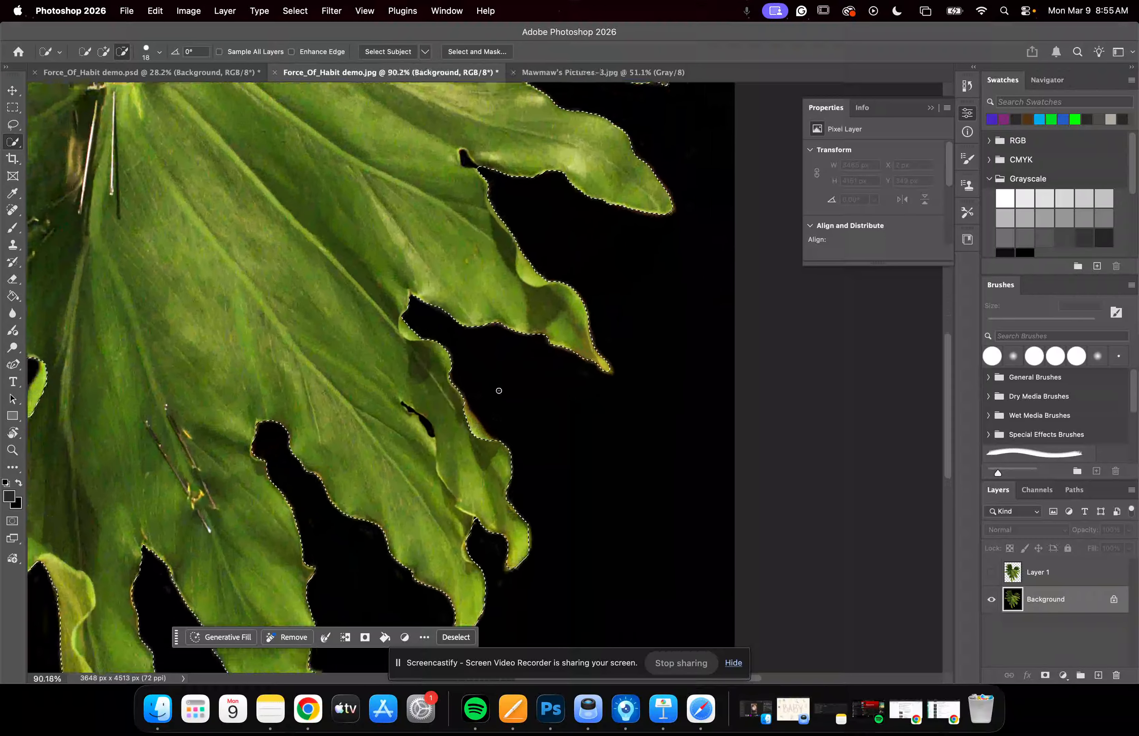
pyautogui.rightClick(13, 149)
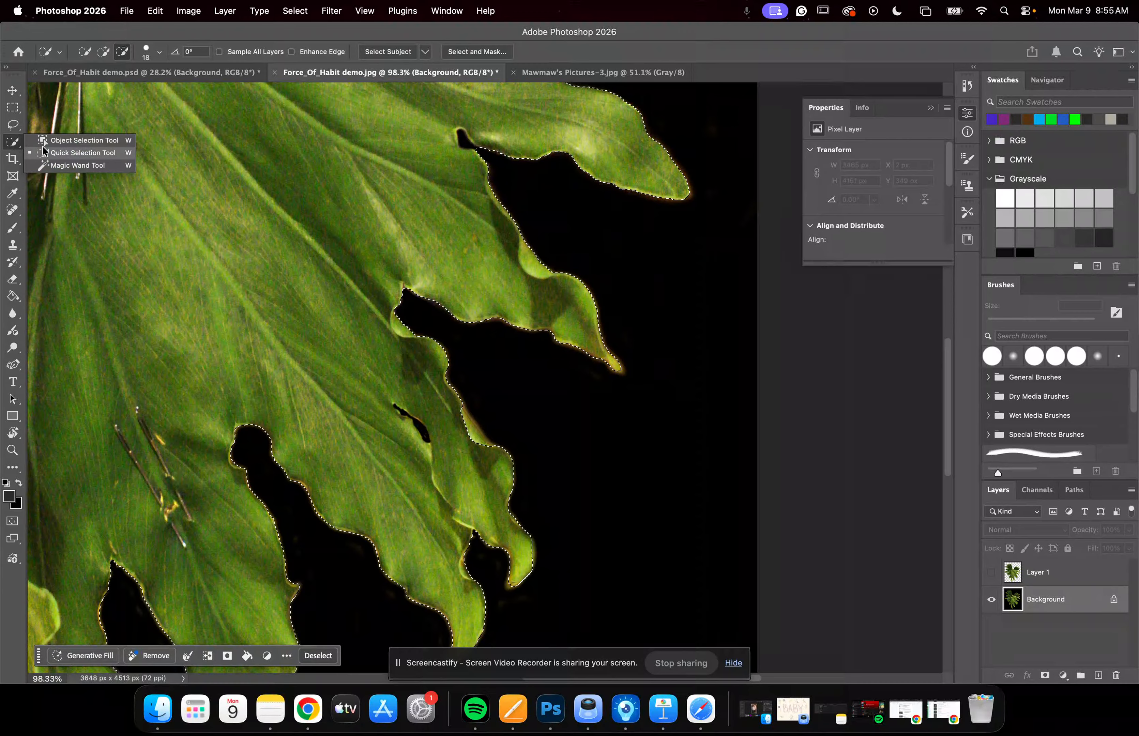
pyautogui.click(50, 150)
pyautogui.click(104, 52)
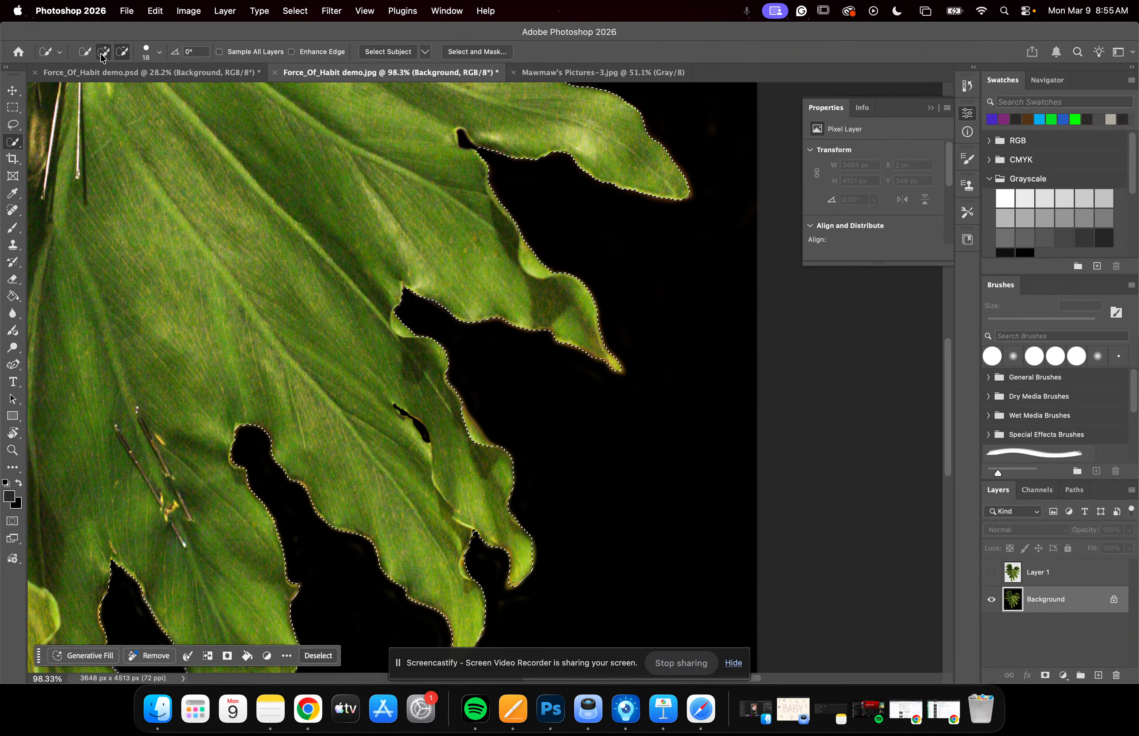
pyautogui.moveTo(471, 427); pyautogui.dragTo(468, 482)
# Copy the selected leaf to a new layer and move the copy to about X 92 px, Y 135 px.
pyautogui.scroll(-10, 517, 416)
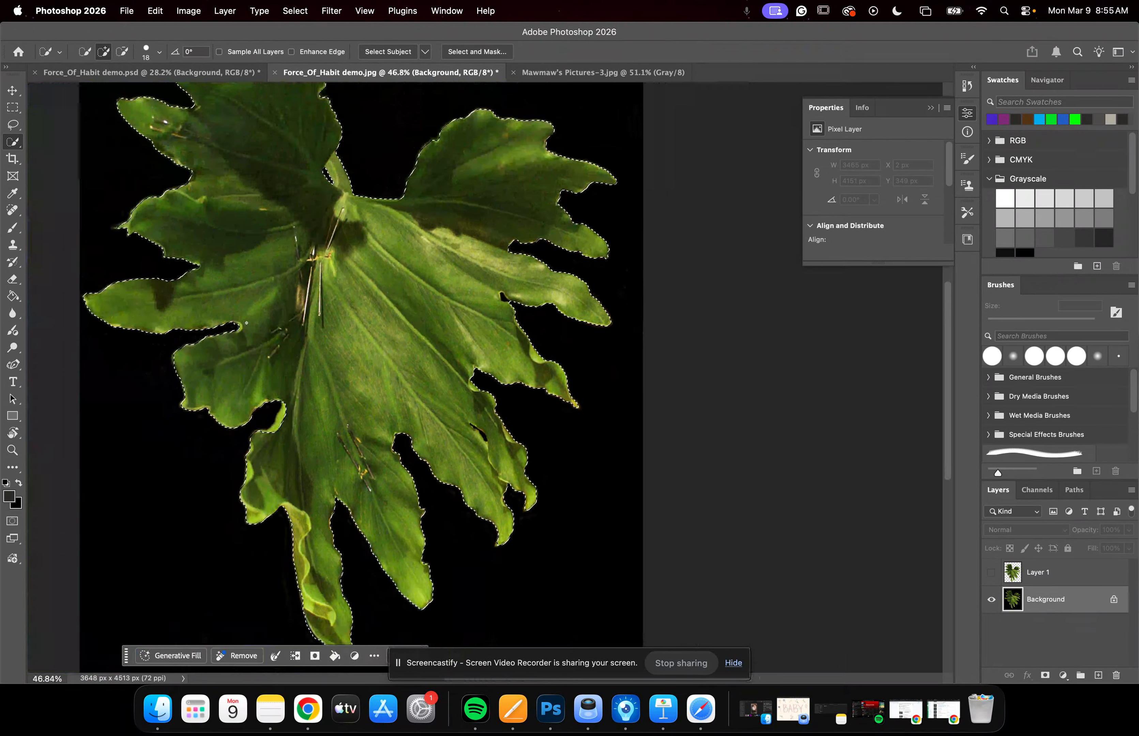
pyautogui.hscroll(-5, 246, 323)
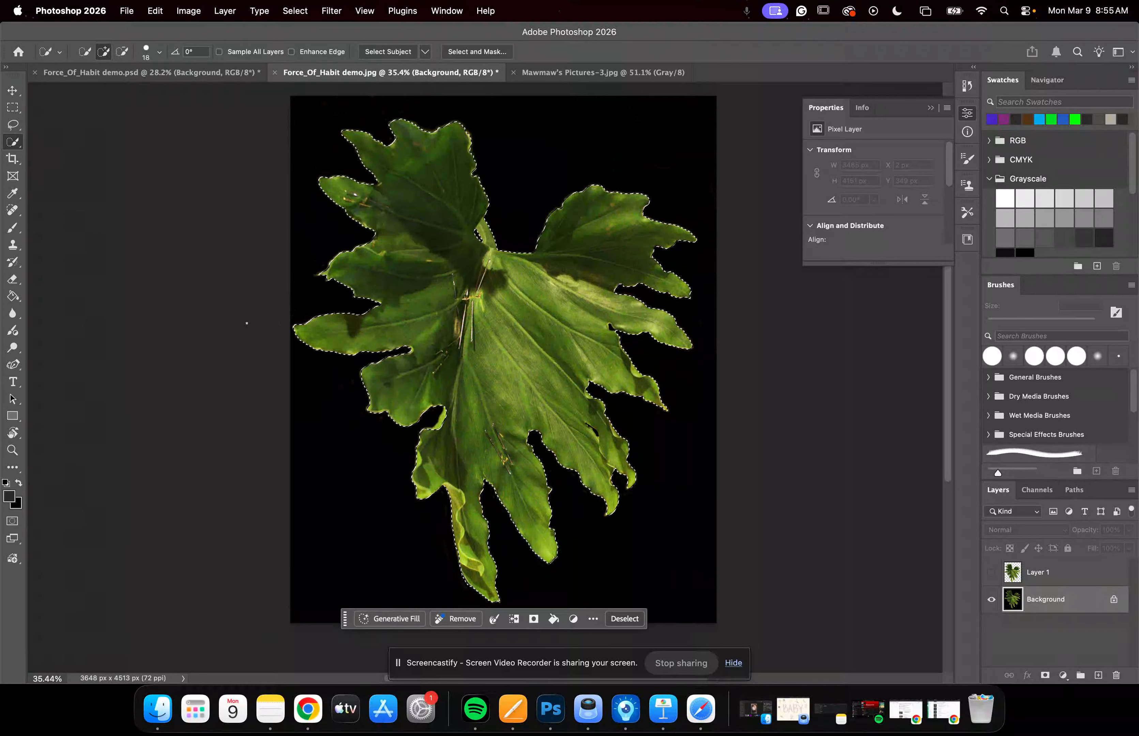
pyautogui.press('super+c')
pyautogui.press('super+v')
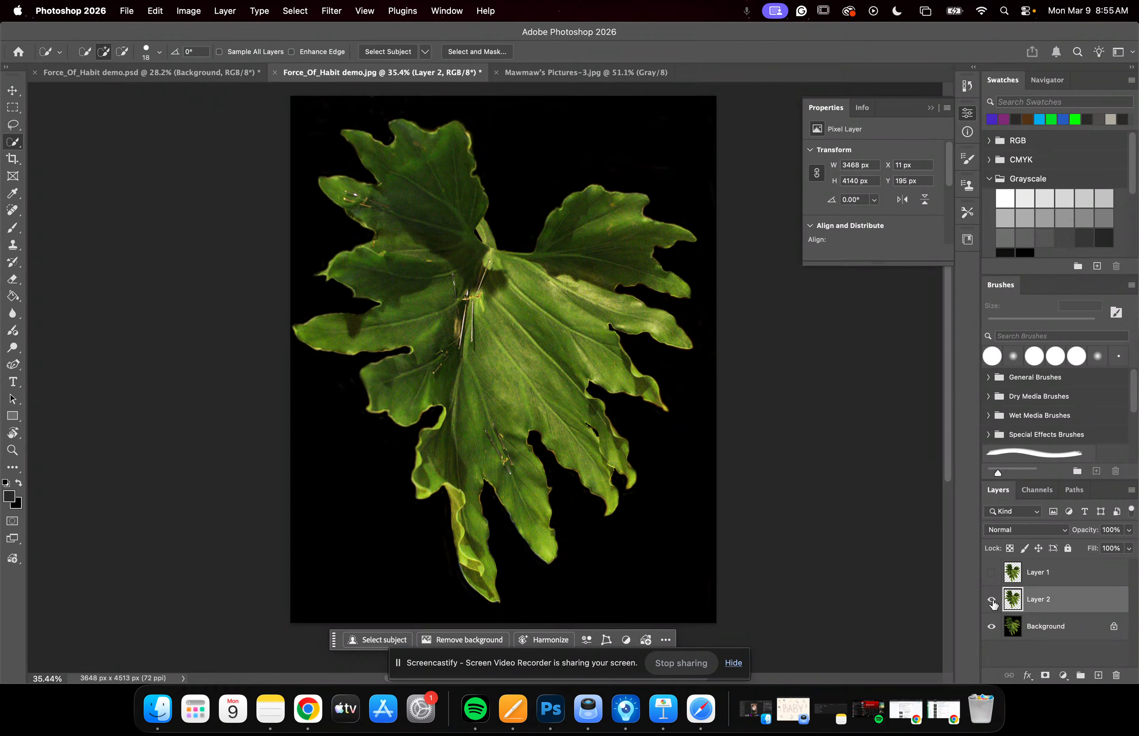
pyautogui.click(12, 90)
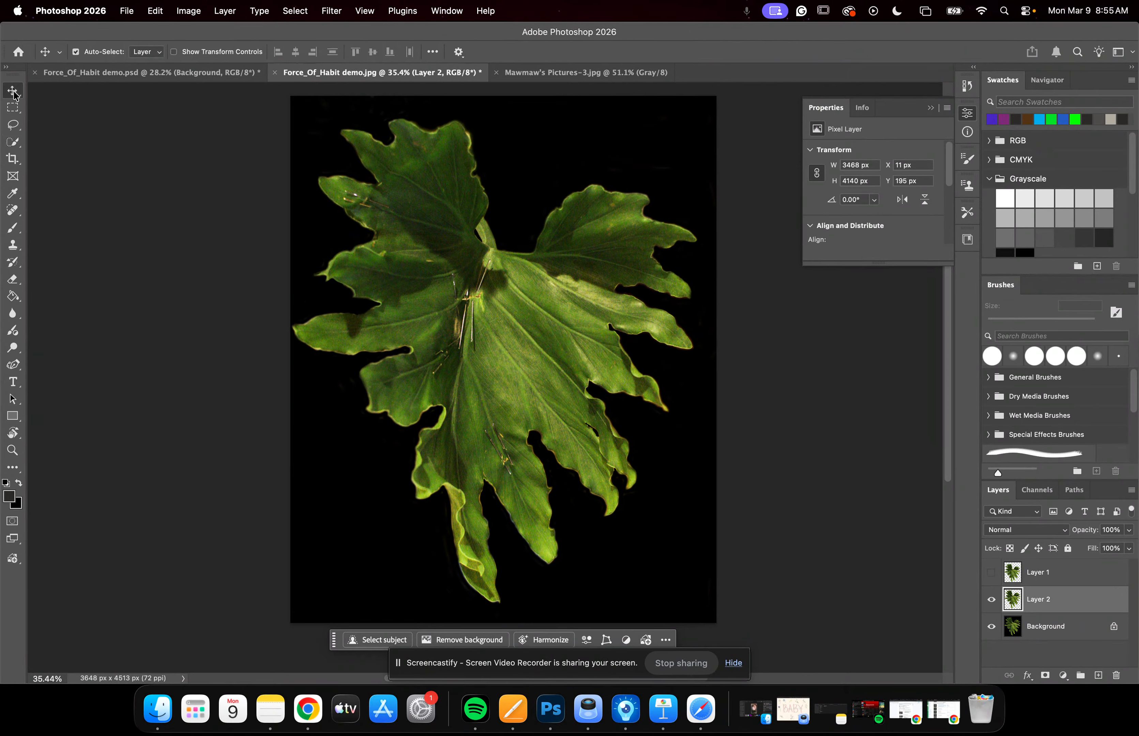
pyautogui.moveTo(464, 393); pyautogui.dragTo(472, 384)
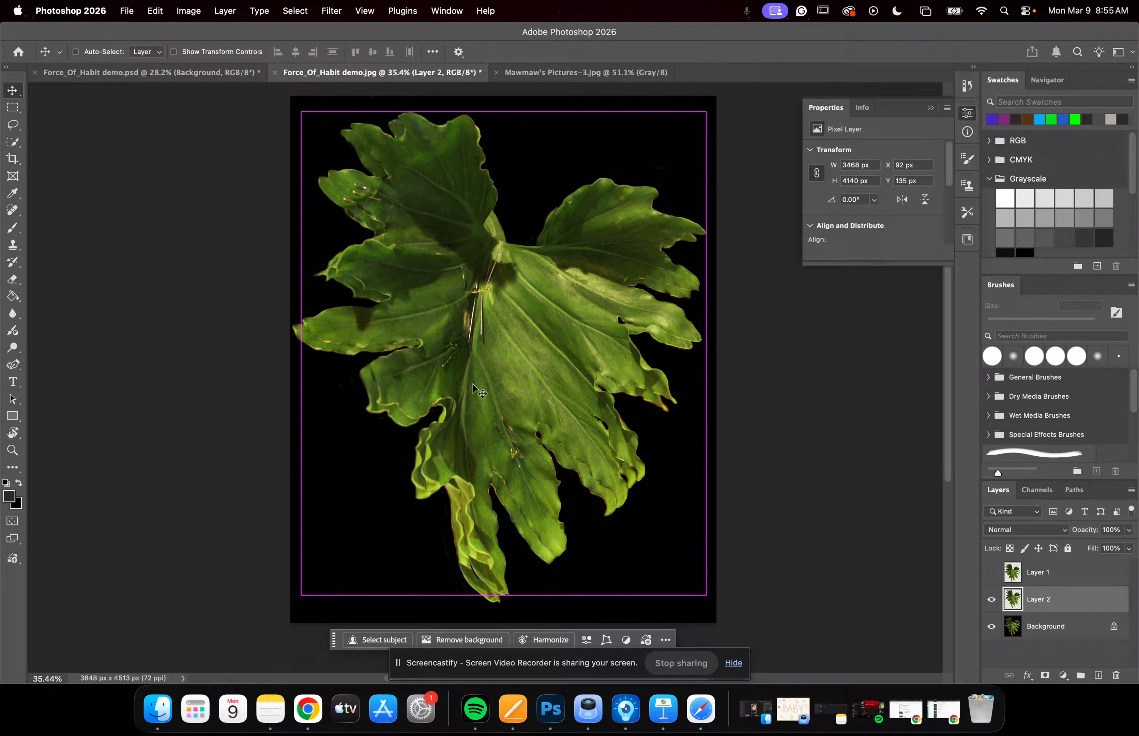
# Transform the new leaf copy to about 81.74% scale and -0.60° rotation, positioned over the middle of the original leaf.
pyautogui.press('super+t')
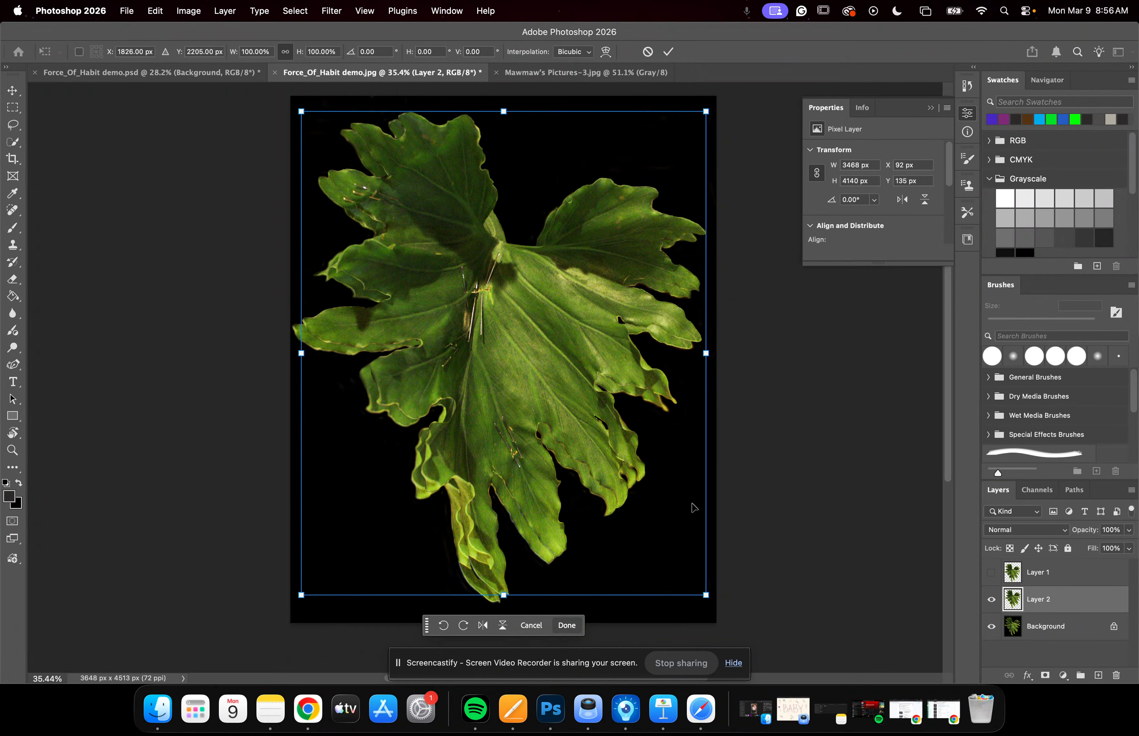
pyautogui.moveTo(708, 599); pyautogui.dragTo(602, 535)
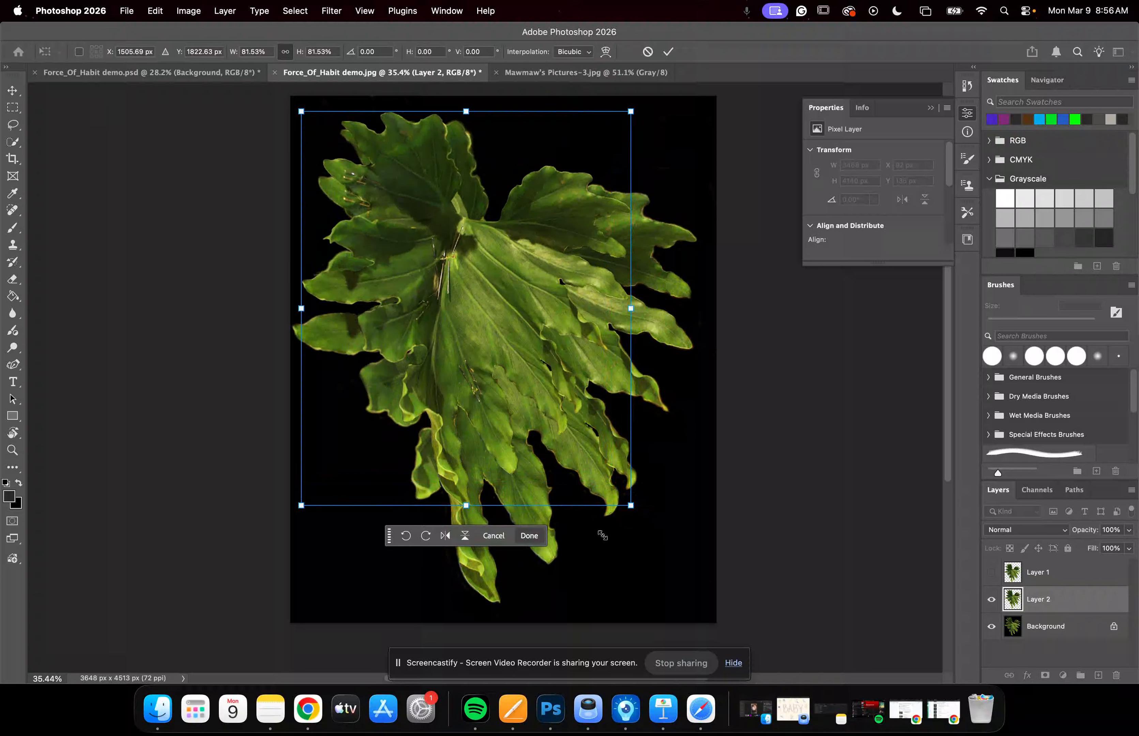
pyautogui.moveTo(454, 278); pyautogui.dragTo(477, 329)
pyautogui.moveTo(670, 153)
pyautogui.mouseDown()
pyautogui.moveTo(661, 149)
pyautogui.moveTo(682, 172)
pyautogui.moveTo(674, 142)
pyautogui.mouseUp()
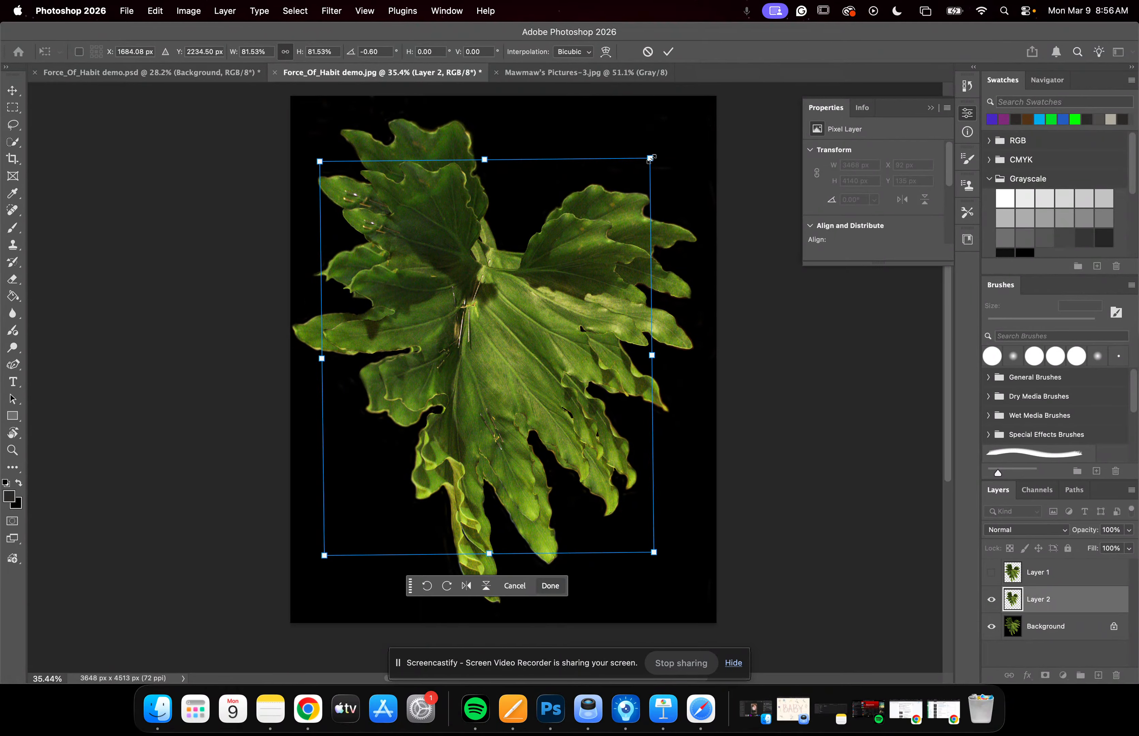
pyautogui.moveTo(651, 157)
pyautogui.mouseDown()
pyautogui.moveTo(642, 171)
pyautogui.moveTo(655, 157)
pyautogui.mouseUp()
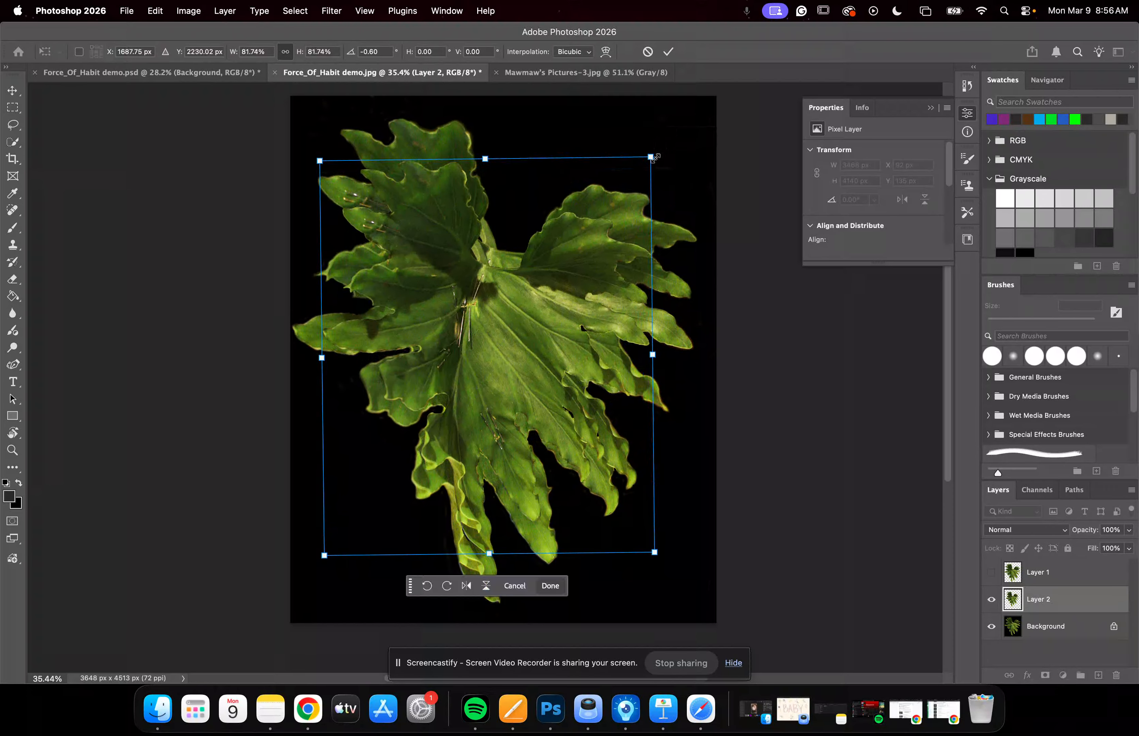
pyautogui.click(668, 52)
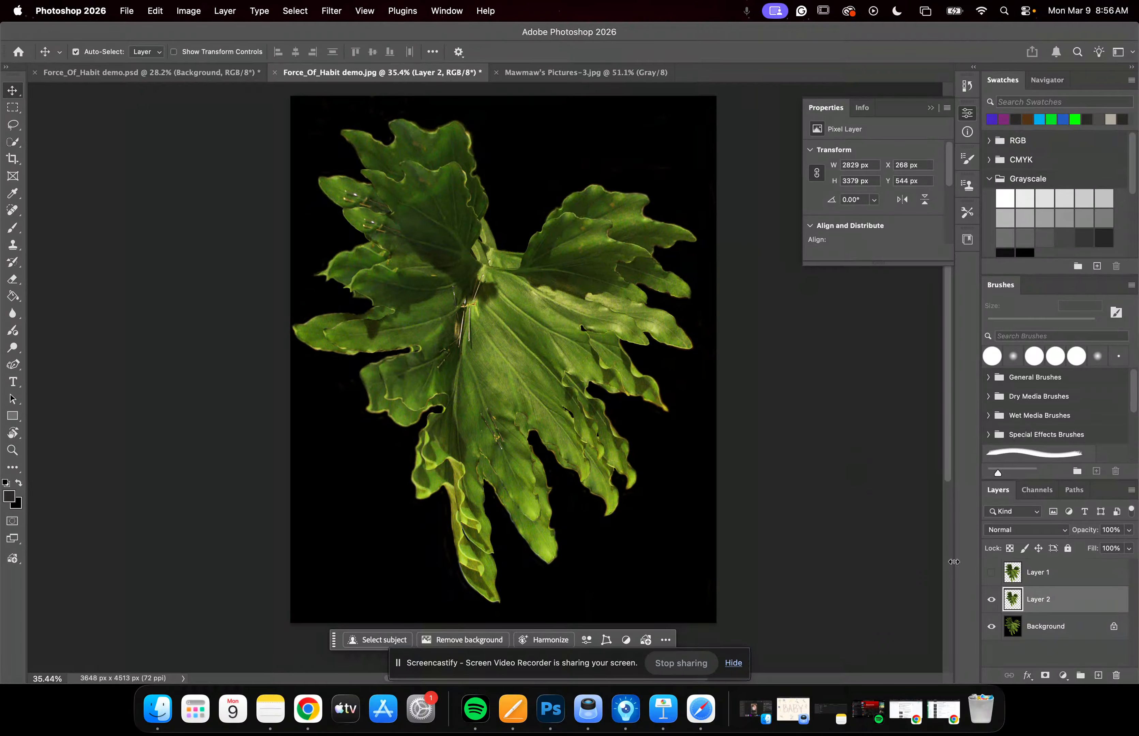
# Show the hidden Layer 1 again.
pyautogui.click(991, 573)
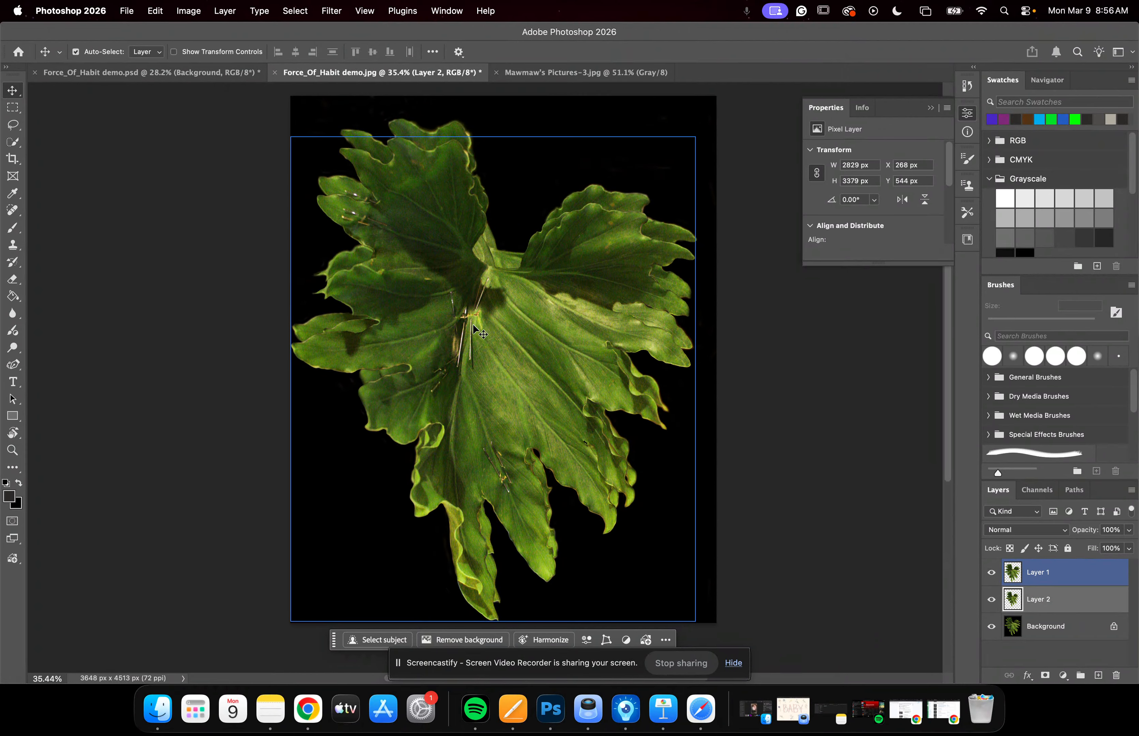
pyautogui.press('super+t')
pyautogui.moveTo(317, 157); pyautogui.dragTo(380, 213)
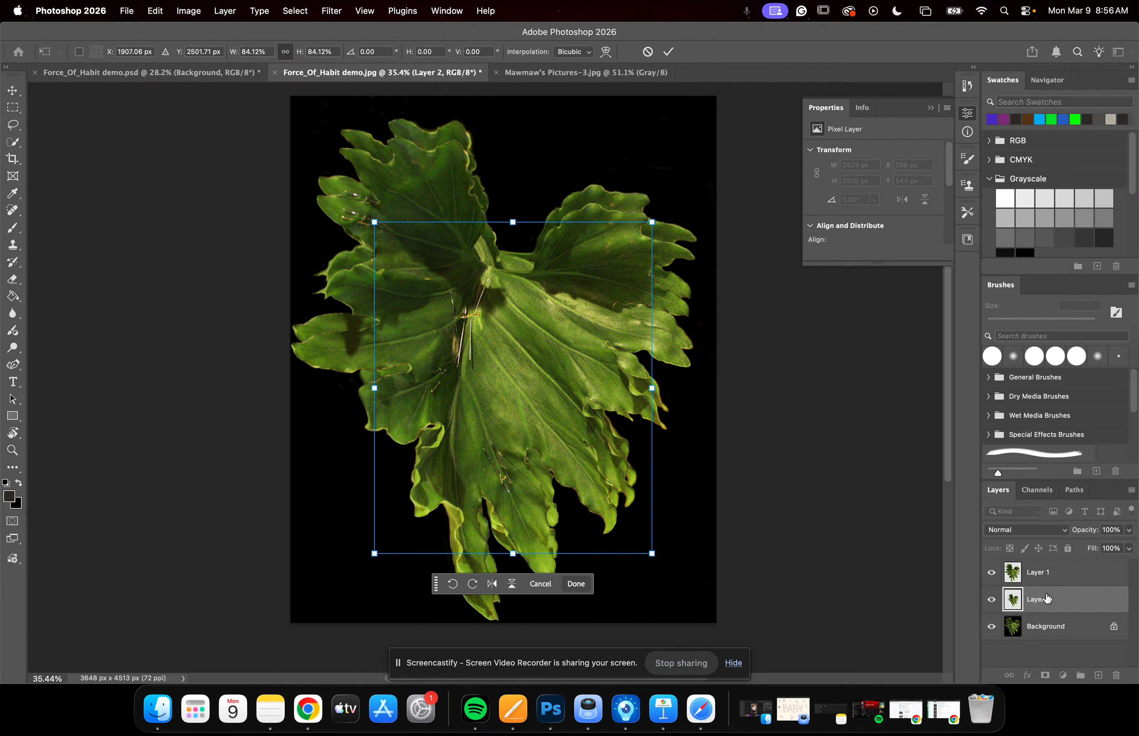
pyautogui.press('super+z')
# Scale the leaf on Layer 1 to about 68.31% and position it at about X 468 px, Y 828 px over the other leaves.
pyautogui.click(1037, 572)
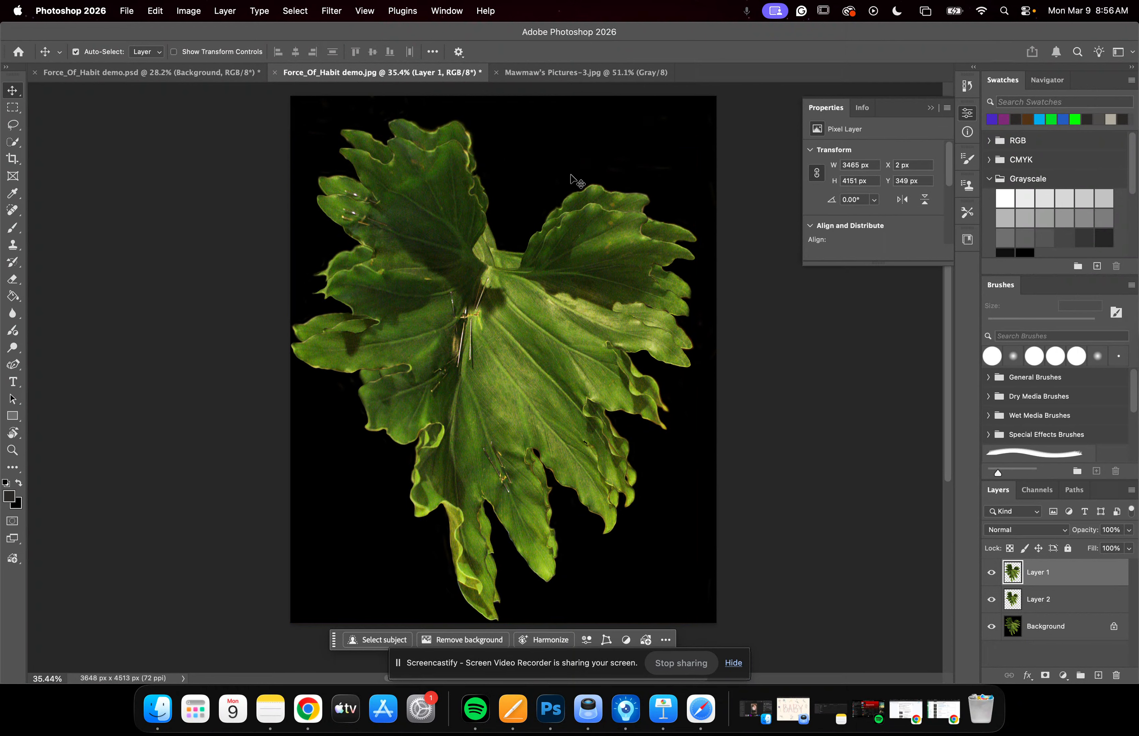
pyautogui.press('super+t')
pyautogui.moveTo(702, 139); pyautogui.dragTo(627, 206)
pyautogui.moveTo(512, 354); pyautogui.dragTo(529, 327)
pyautogui.moveTo(650, 187); pyautogui.dragTo(612, 223)
pyautogui.moveTo(496, 367); pyautogui.dragTo(523, 329)
pyautogui.moveTo(644, 184); pyautogui.dragTo(609, 225)
pyautogui.moveTo(513, 357); pyautogui.dragTo(523, 327)
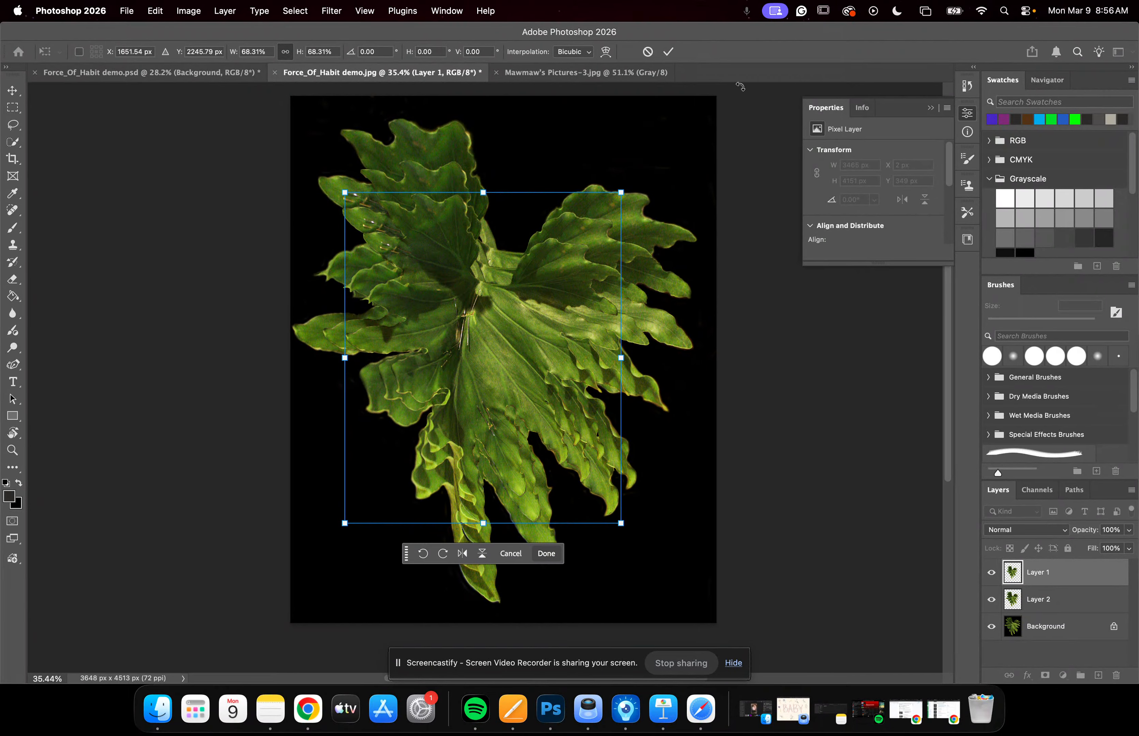
pyautogui.click(669, 51)
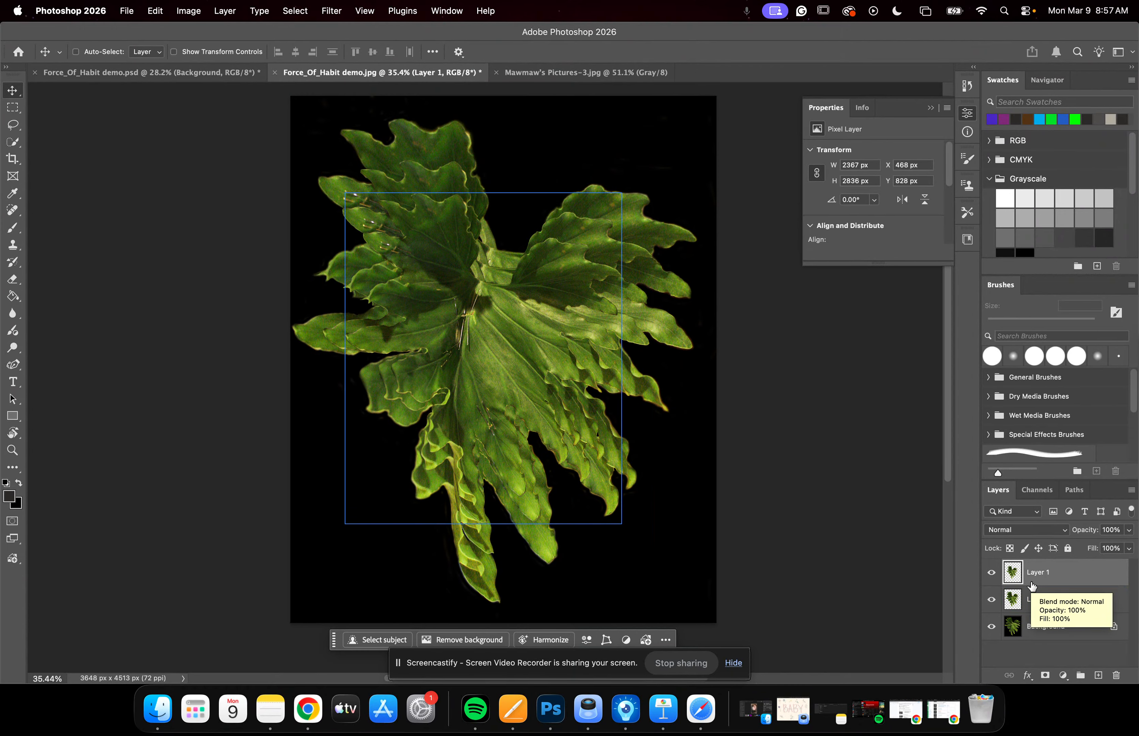
# Paste another full-size leaf copy as a new layer and hide Layer 1 and Layer 2.
pyautogui.press('super+v')
pyautogui.click(991, 601)
pyautogui.click(992, 628)
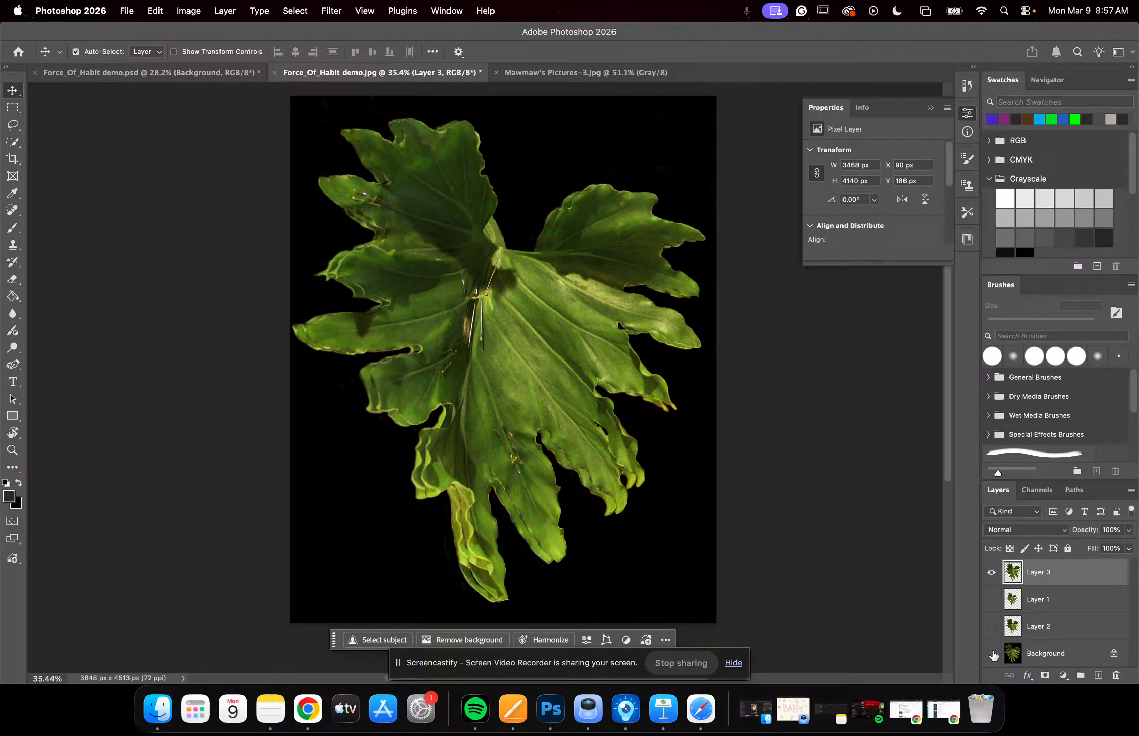
# Hide the Background layer, leaving only the leaf copy on Layer 3, and activate the Eraser tool.
pyautogui.click(992, 653)
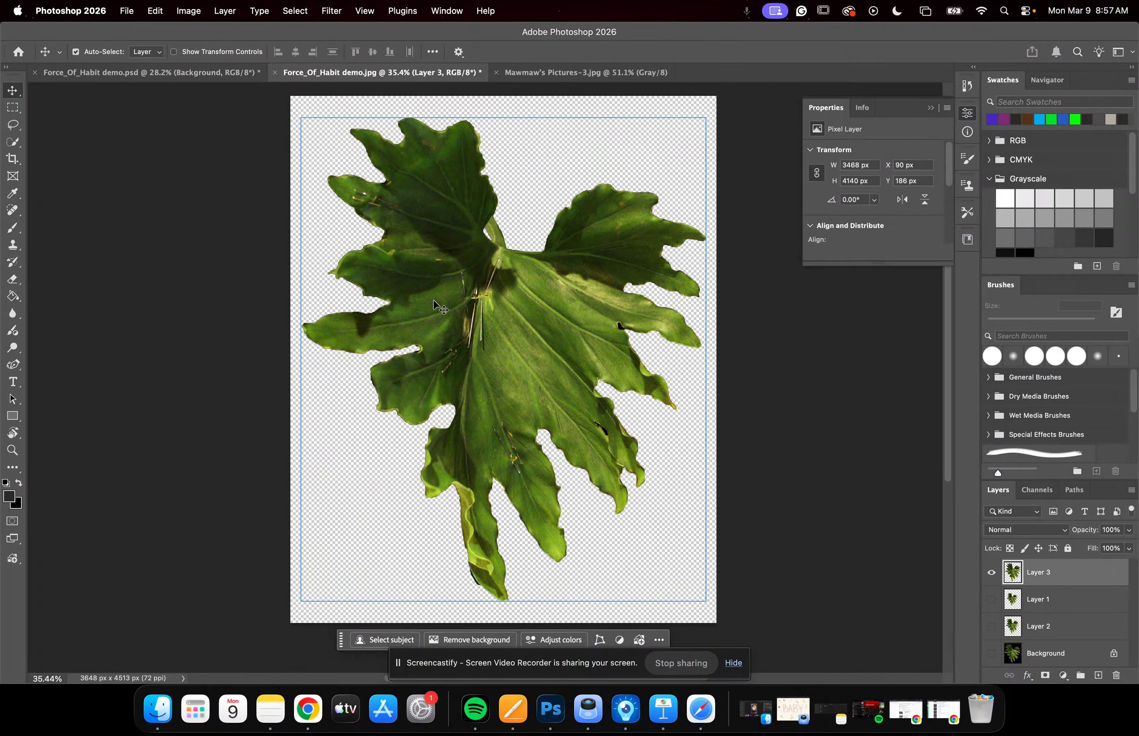
pyautogui.scroll(5, 418, 307)
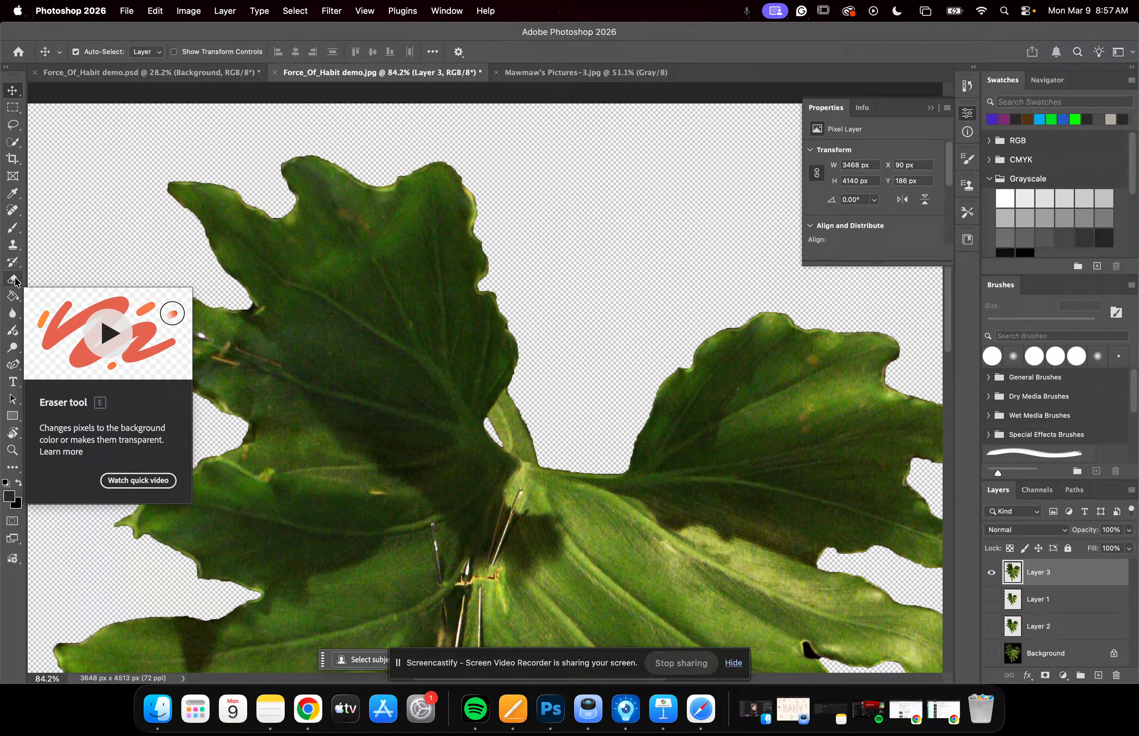
pyautogui.click(13, 280)
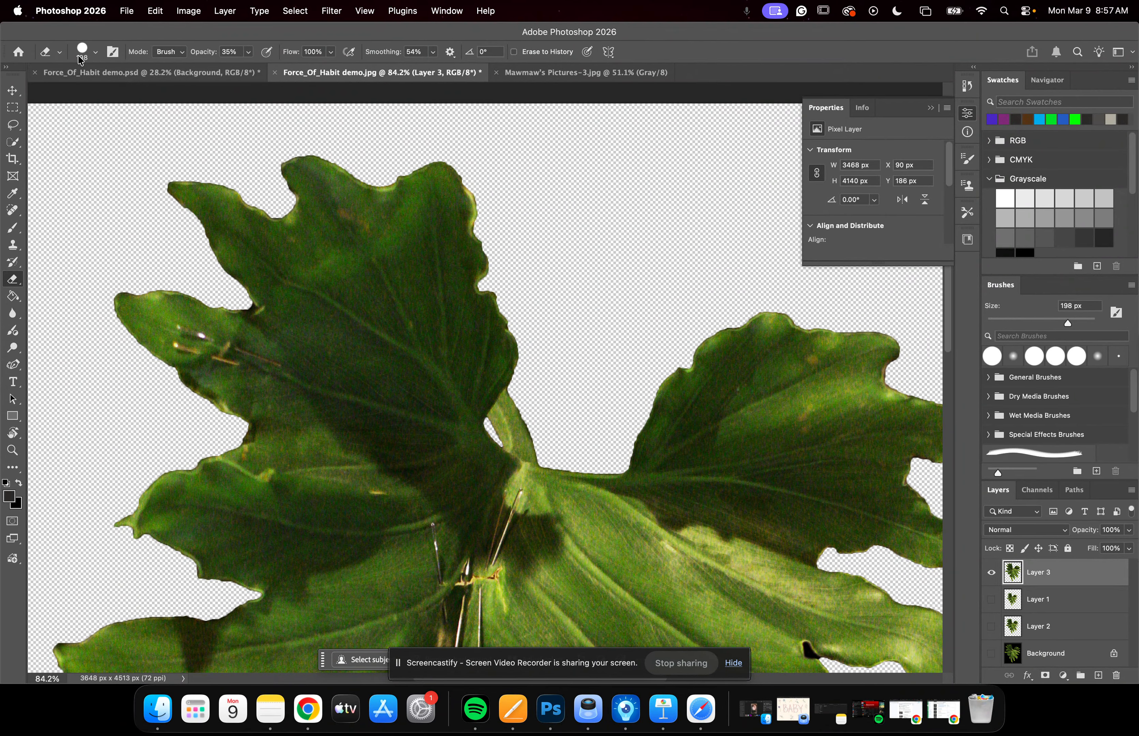
# Look through the General Brushes presets available for the eraser, comparing the soft and hard round tips.
pyautogui.click(95, 52)
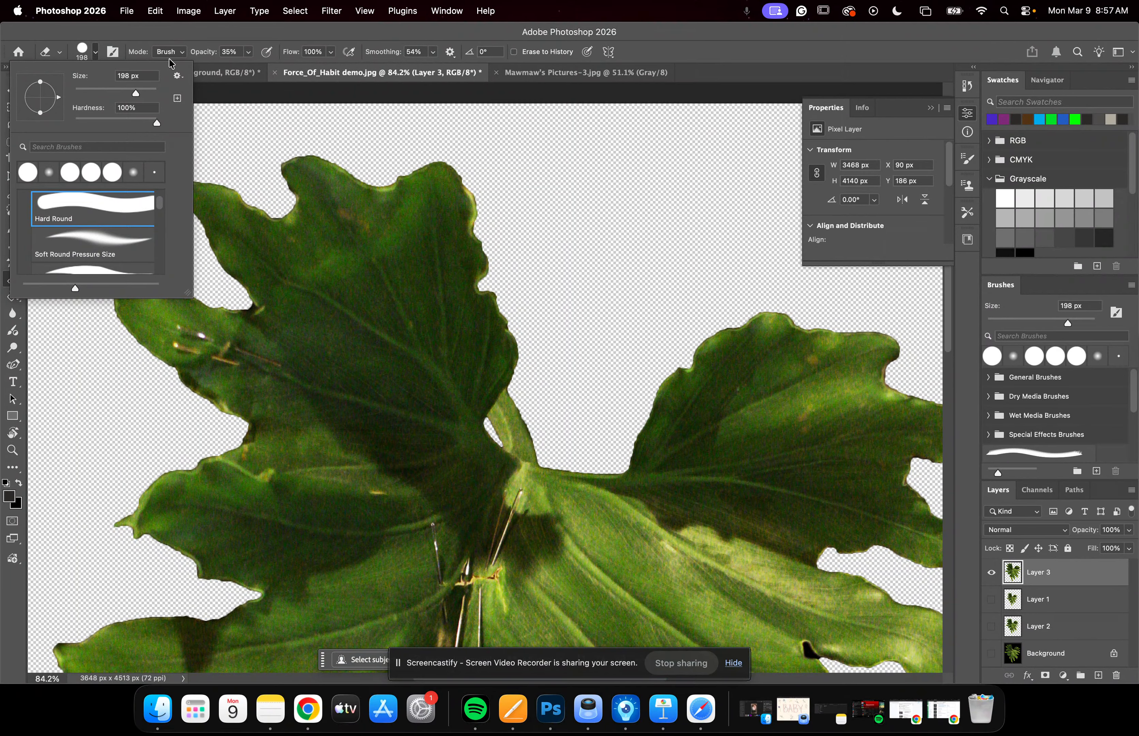
pyautogui.scroll(1, 144, 242)
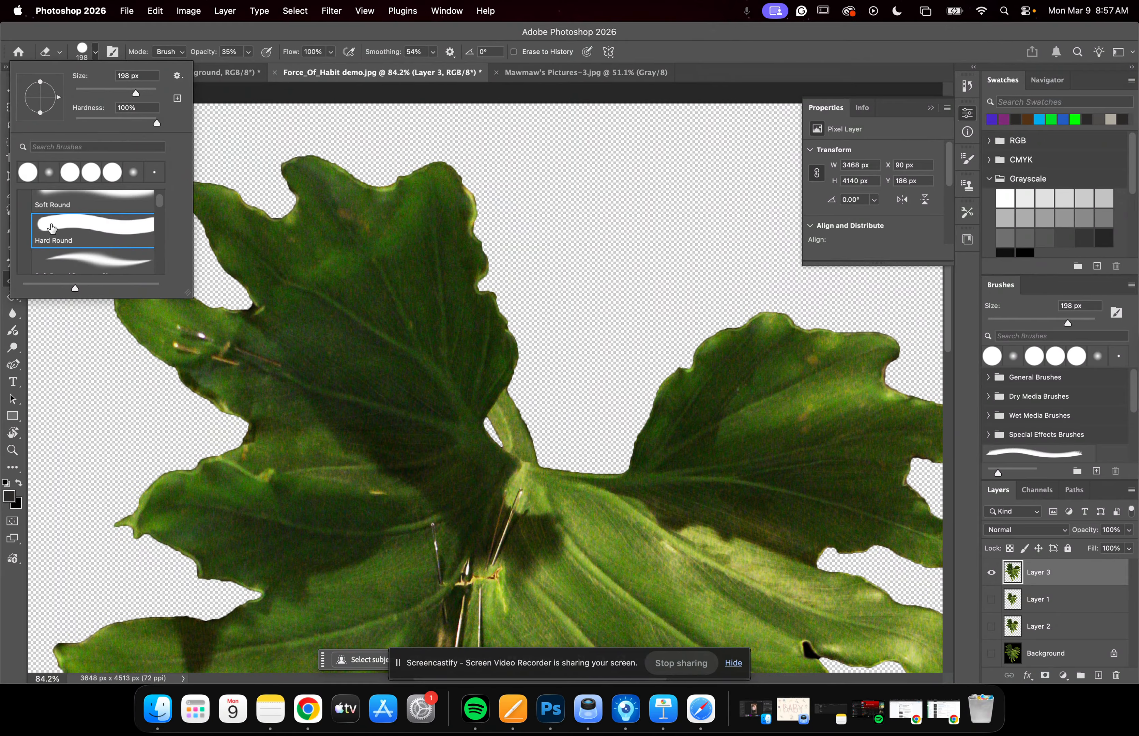
pyautogui.scroll(1, 111, 236)
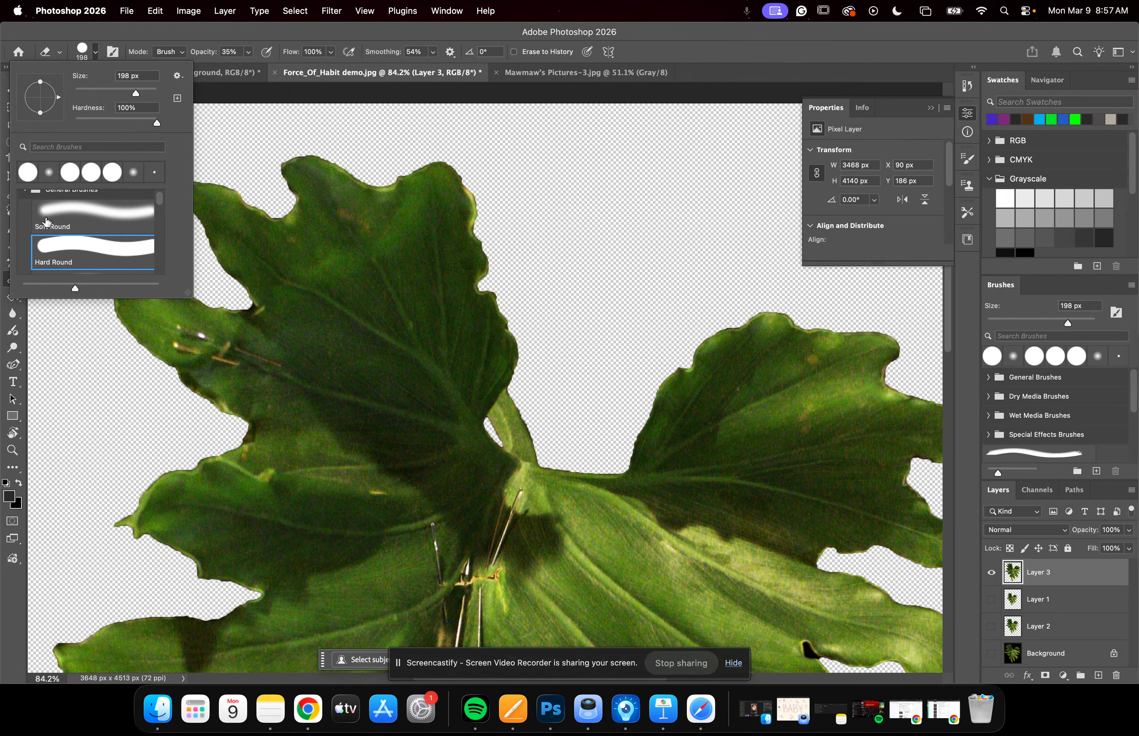
pyautogui.scroll(-1, 110, 251)
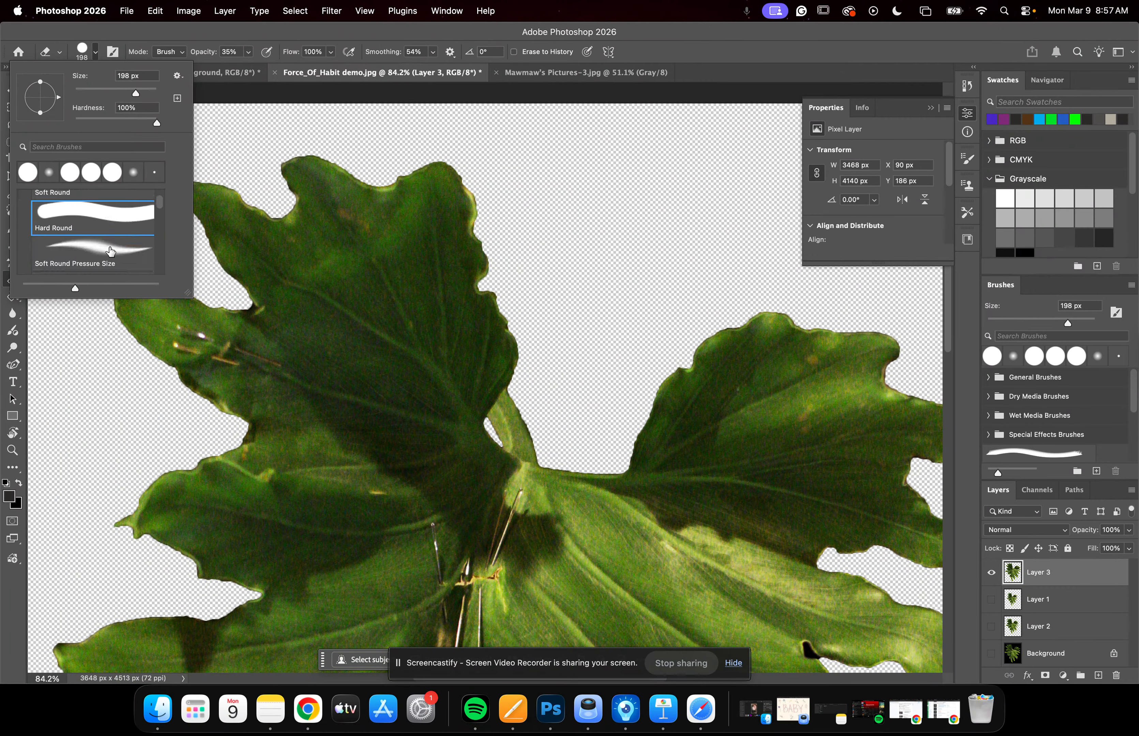
pyautogui.scroll(-1, 116, 257)
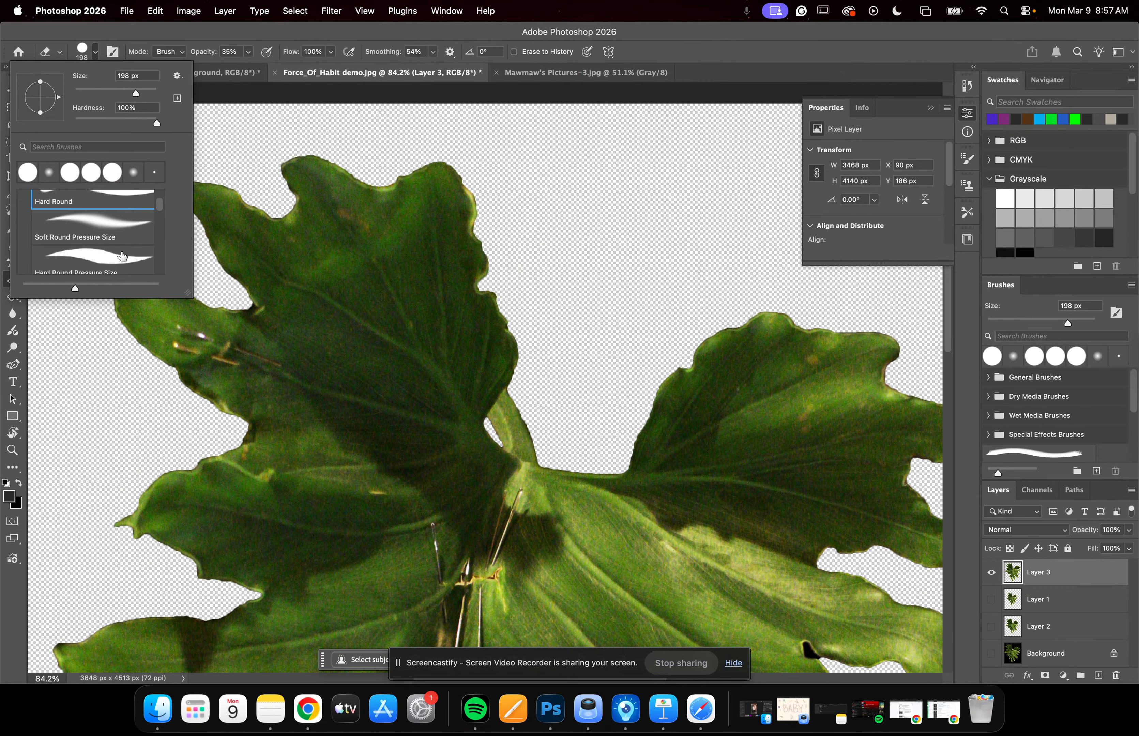
pyautogui.scroll(-1, 119, 251)
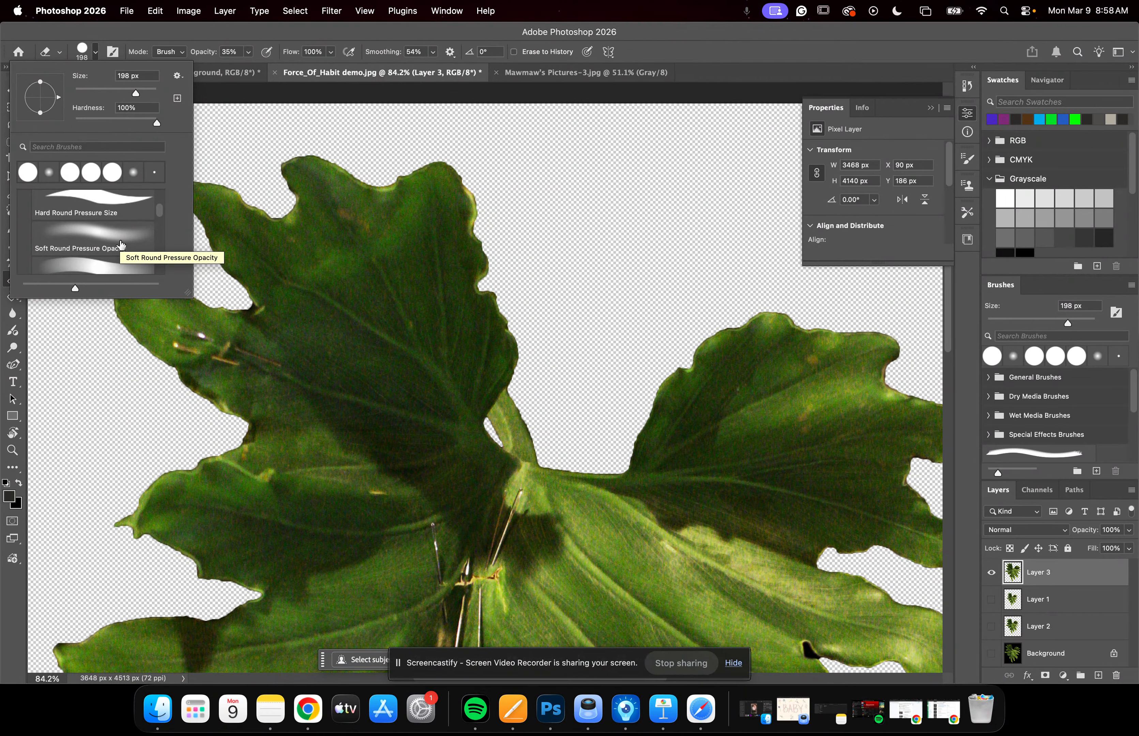
pyautogui.scroll(-5, 95, 231)
pyautogui.scroll(8, 83, 243)
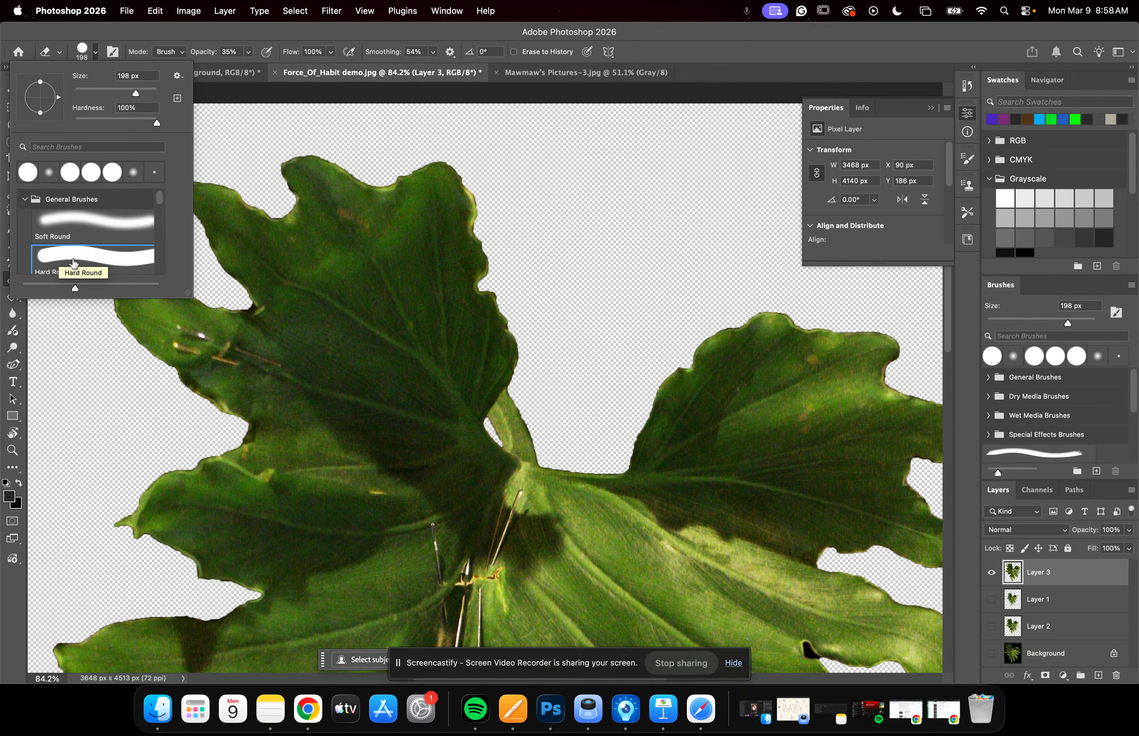
pyautogui.scroll(-1, 84, 251)
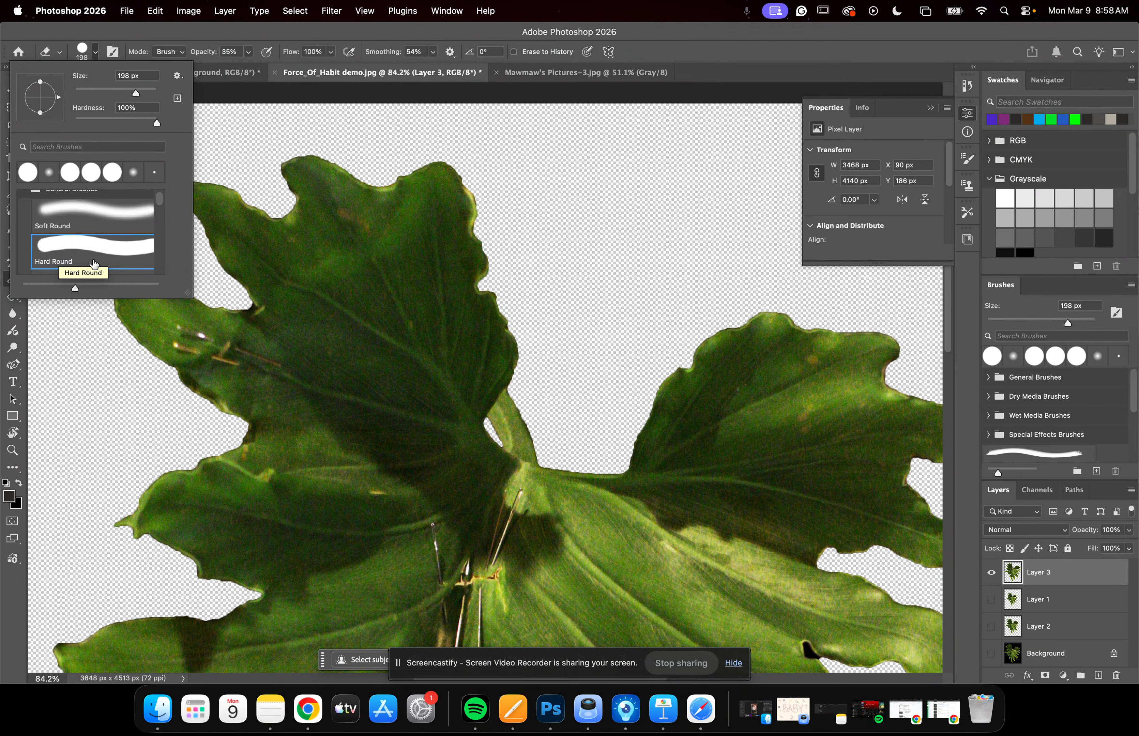
# Set the eraser opacity to 100% and erase a hard-edged horizontal band across the leaf's upper-left lobe.
pyautogui.click(249, 53)
pyautogui.moveTo(248, 69); pyautogui.dragTo(369, 78)
pyautogui.click(224, 33)
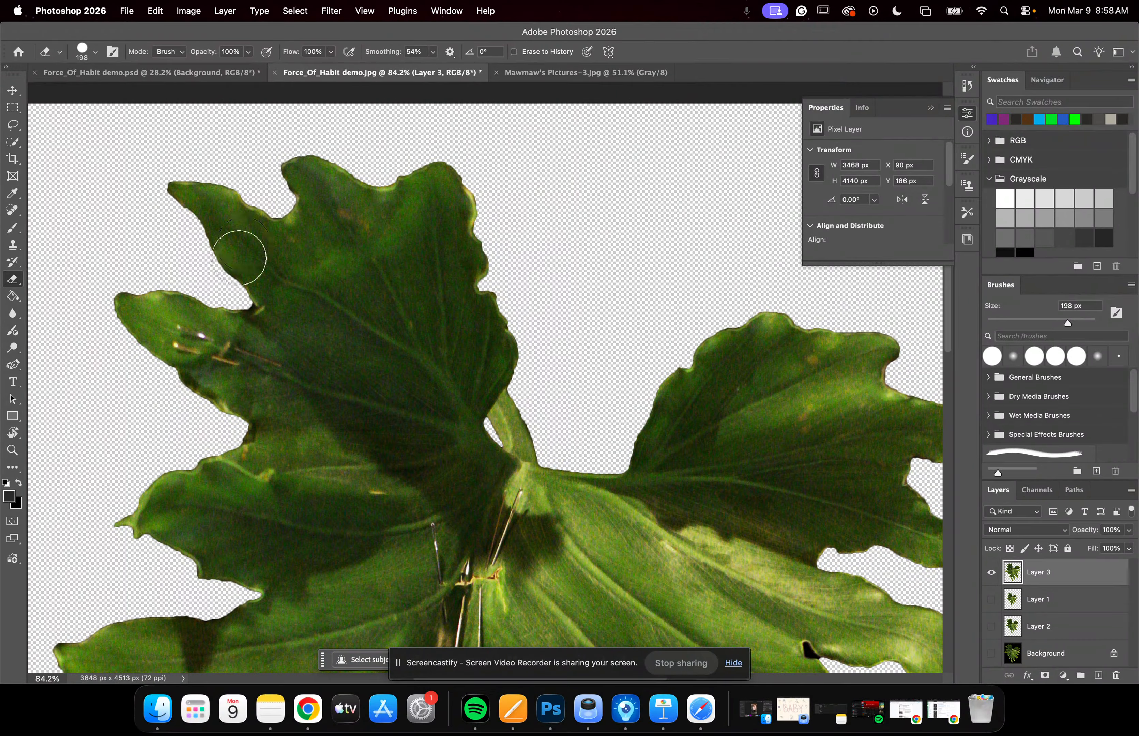
pyautogui.moveTo(198, 246); pyautogui.dragTo(428, 270)
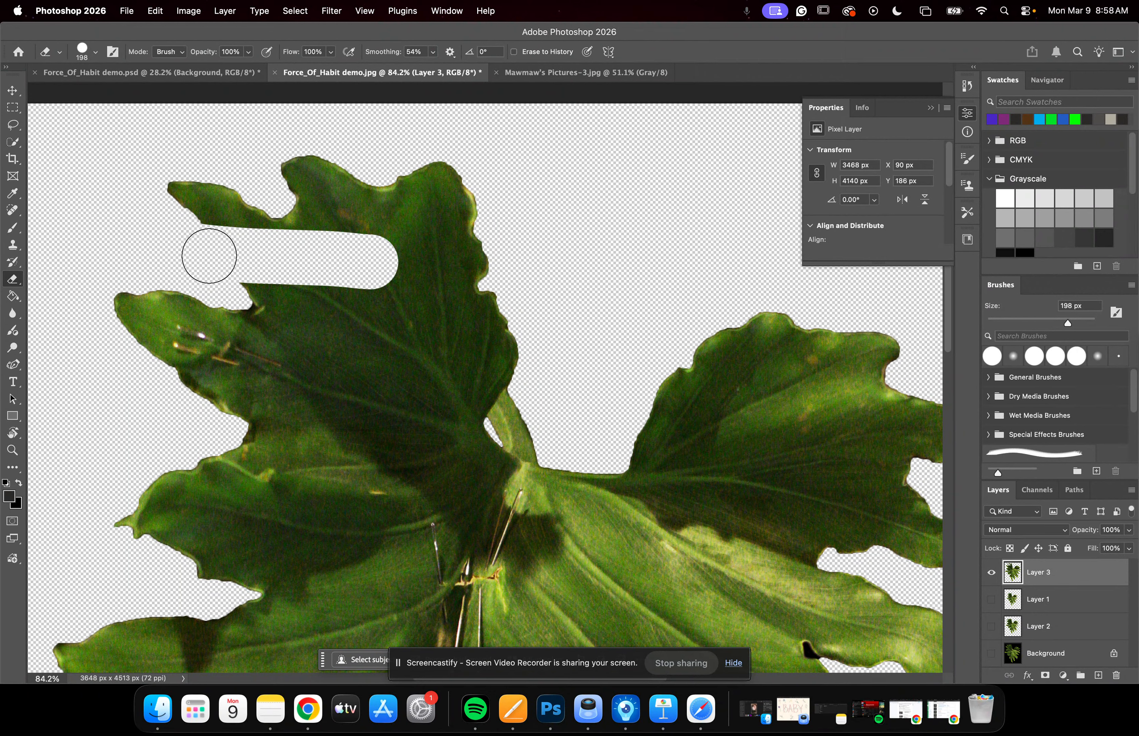
# Switch the eraser to the Soft Round brush and erase a second horizontal band just below the hard-edged one.
pyautogui.click(95, 52)
pyautogui.click(87, 221)
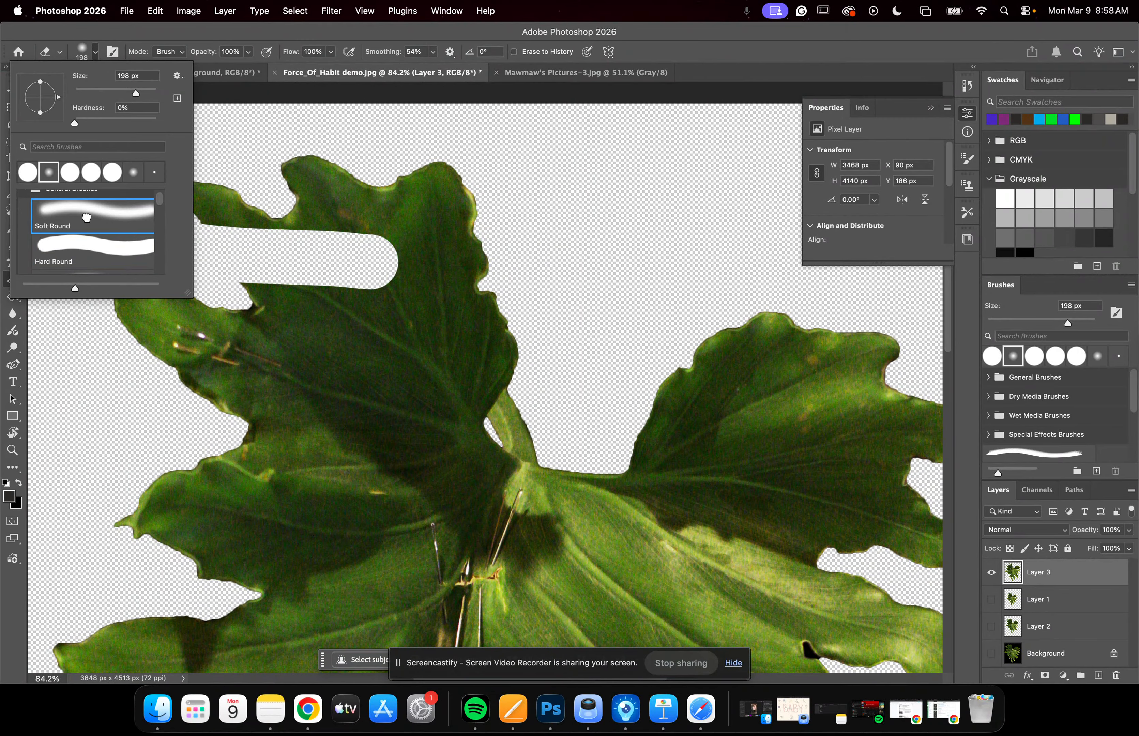
pyautogui.moveTo(149, 368); pyautogui.dragTo(390, 368)
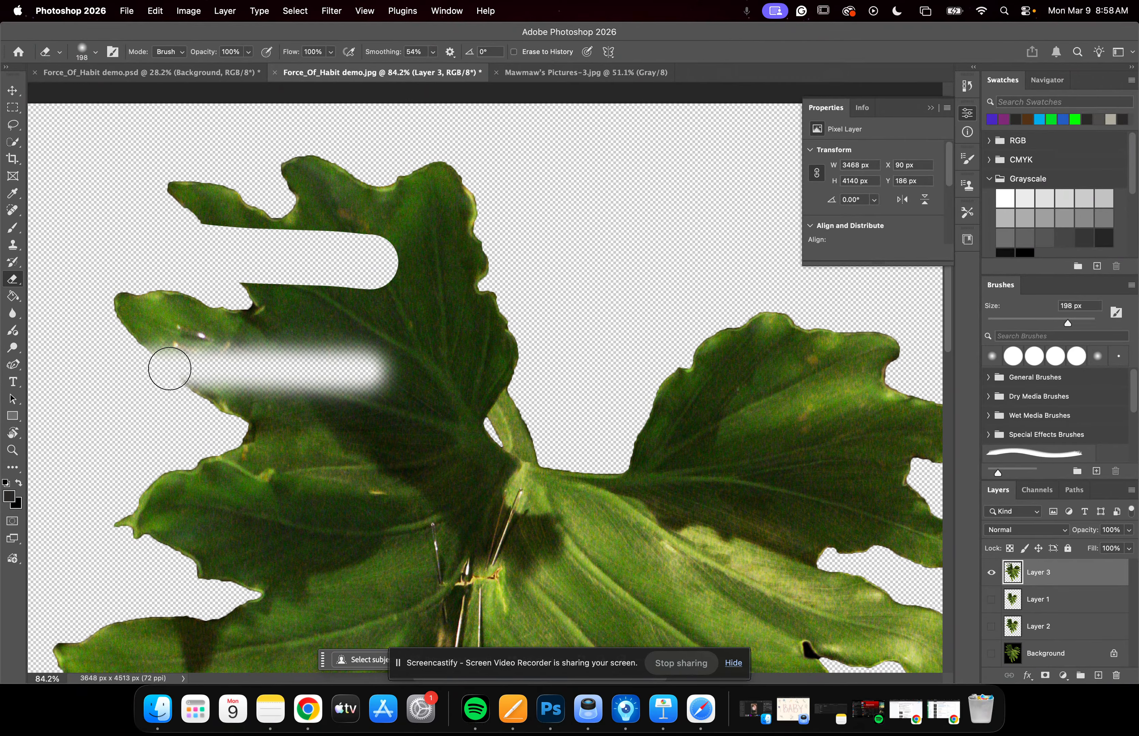
# Lower the eraser opacity to 27% and erase a faint third band below the soft-edged one.
pyautogui.click(248, 52)
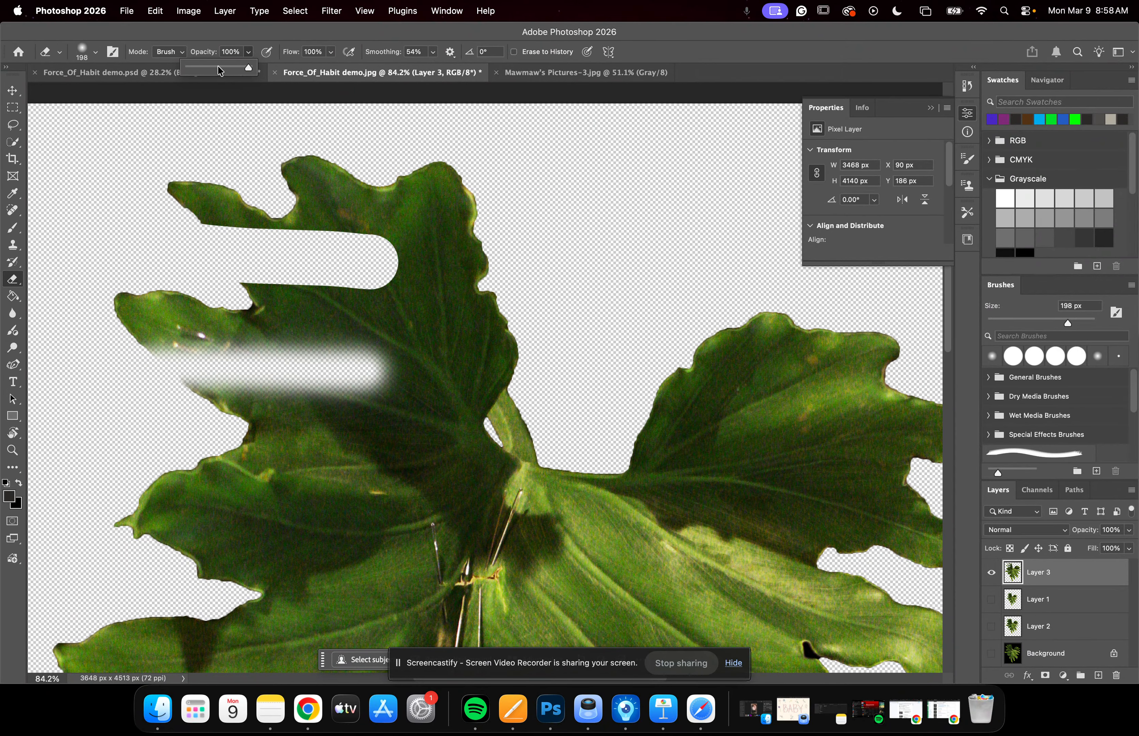
pyautogui.click(206, 72)
pyautogui.moveTo(229, 441); pyautogui.dragTo(423, 446)
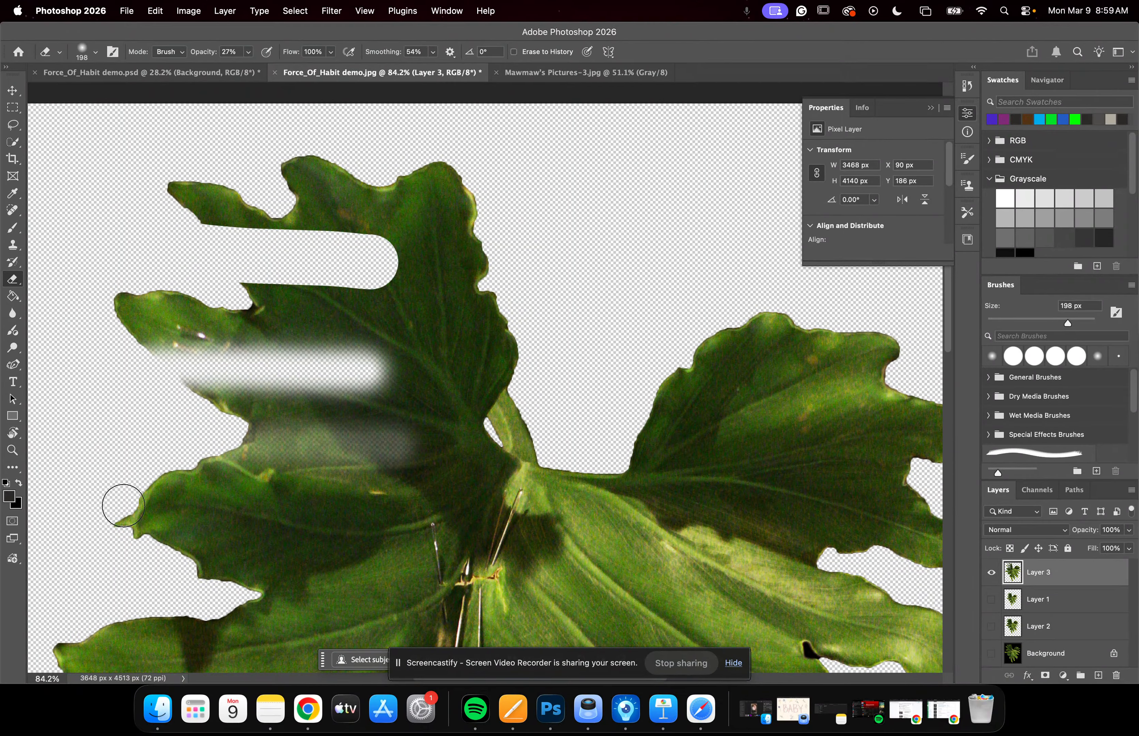
# Examine the hard, soft and low-opacity eraser strokes in the context of the whole leaf.
pyautogui.scroll(-5, 411, 345)
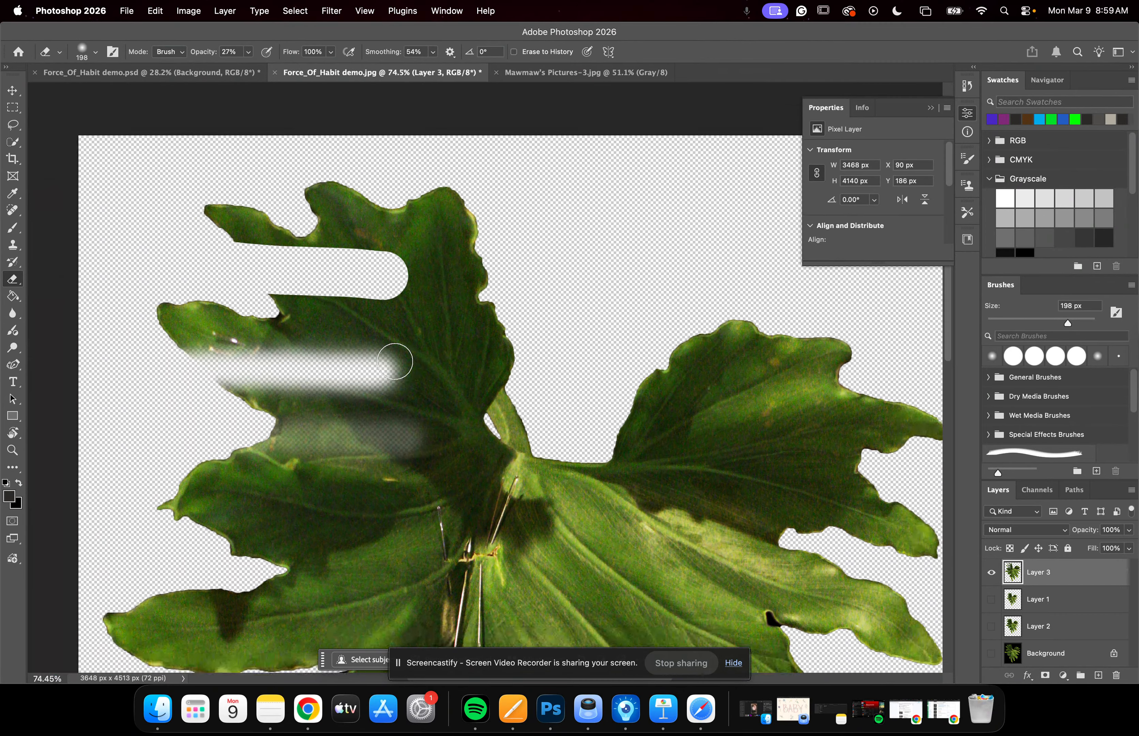
pyautogui.scroll(-5, 394, 361)
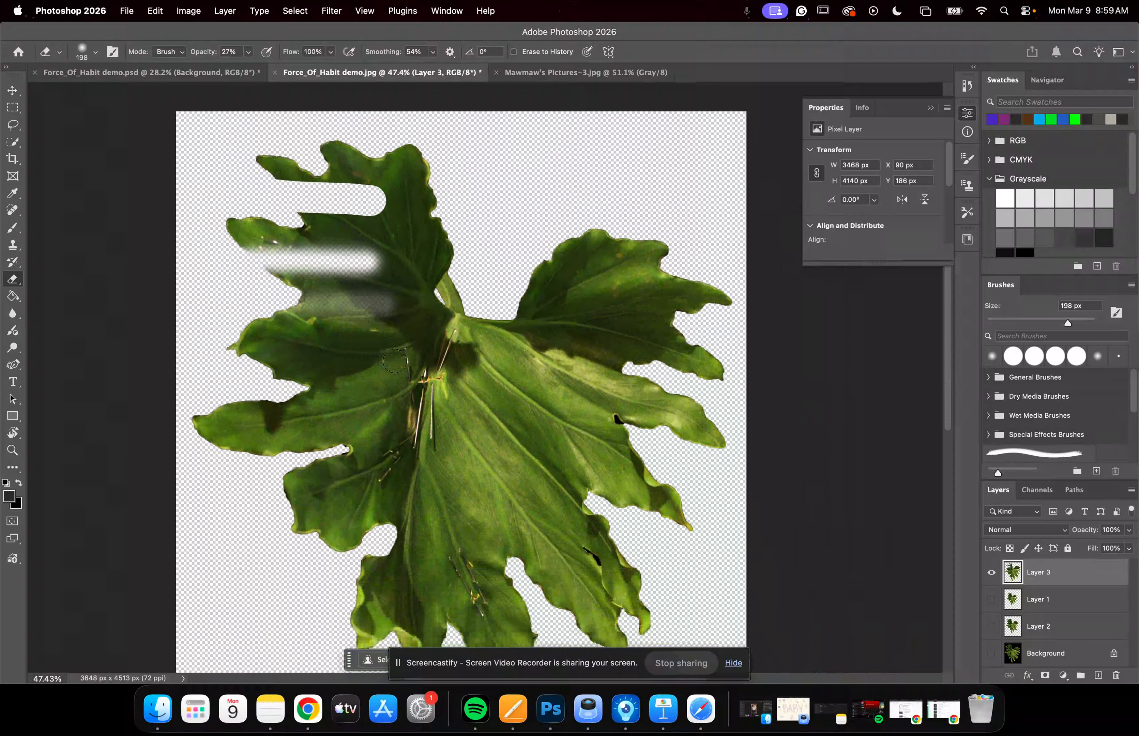
pyautogui.scroll(3, 398, 369)
pyautogui.scroll(3, 398, 369)
pyautogui.hscroll(-2, 398, 369)
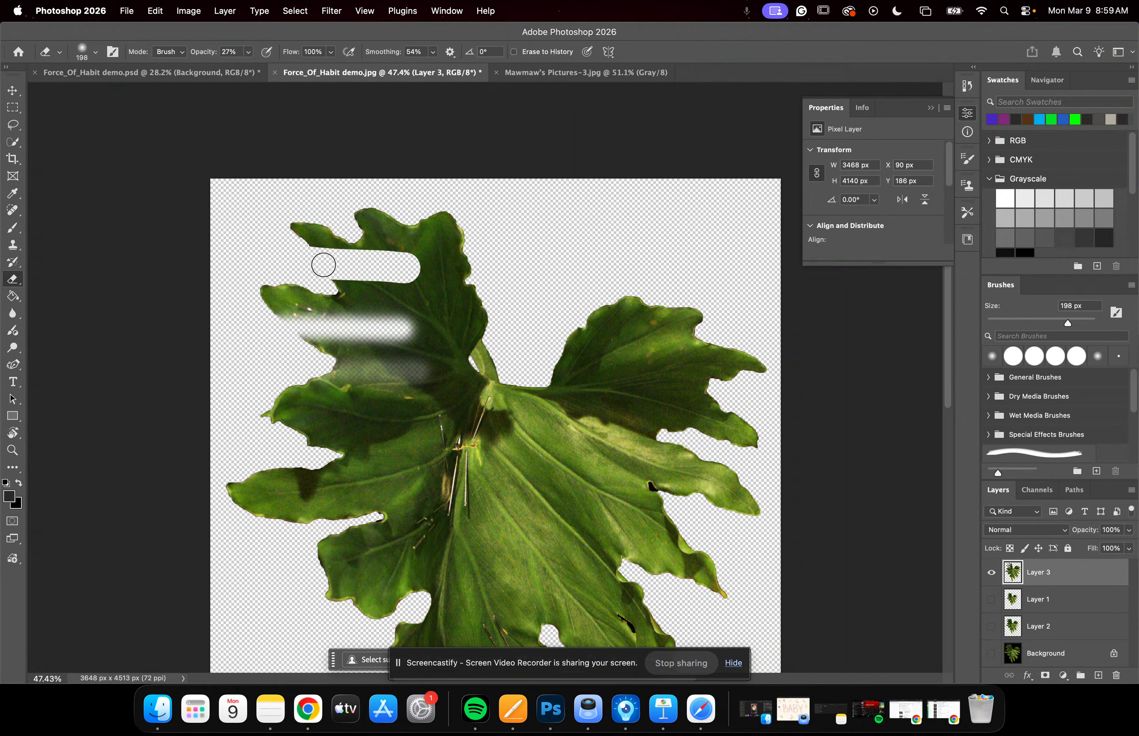
pyautogui.scroll(-2, 405, 440)
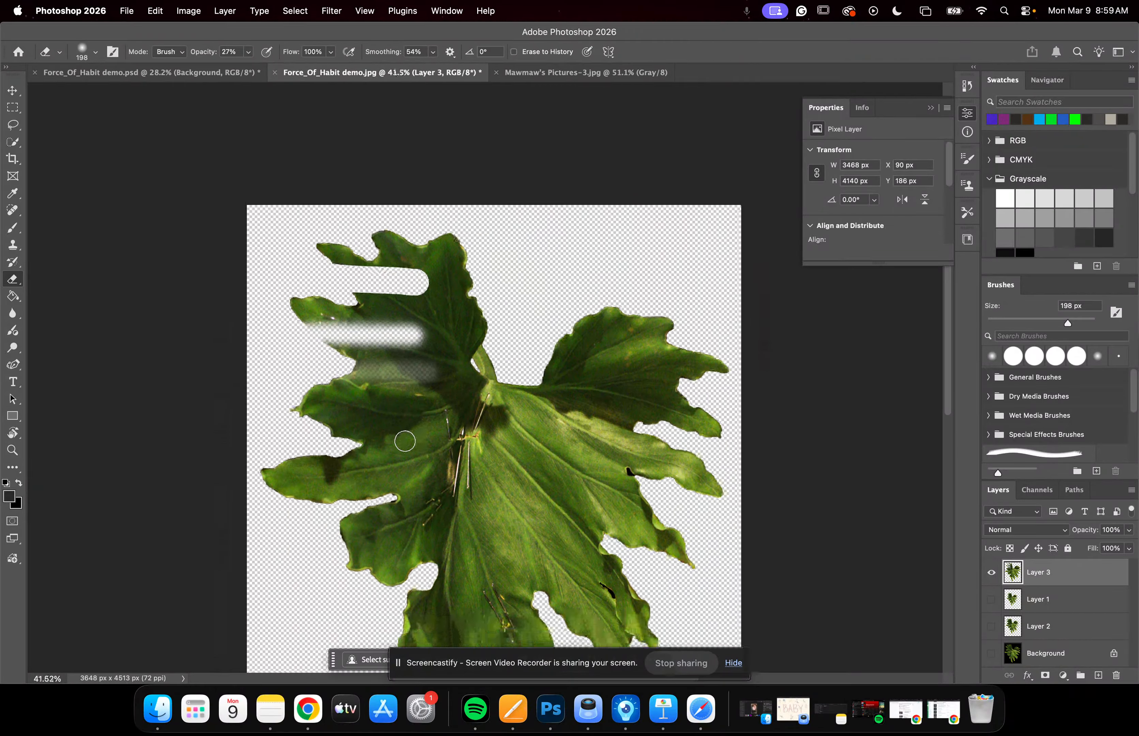
pyautogui.scroll(-5, 404, 440)
pyautogui.scroll(-1, 404, 440)
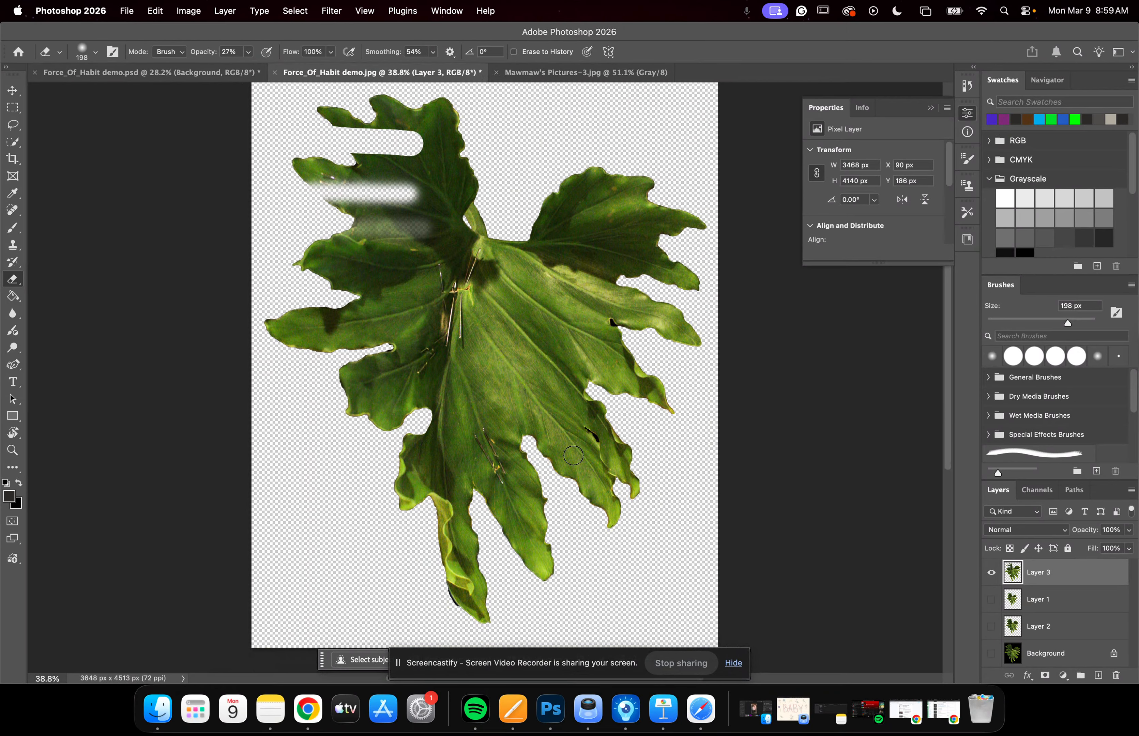
# Hide Layer 3, paste a fresh leaf copy as a new layer, and show the Background layer again.
pyautogui.click(990, 574)
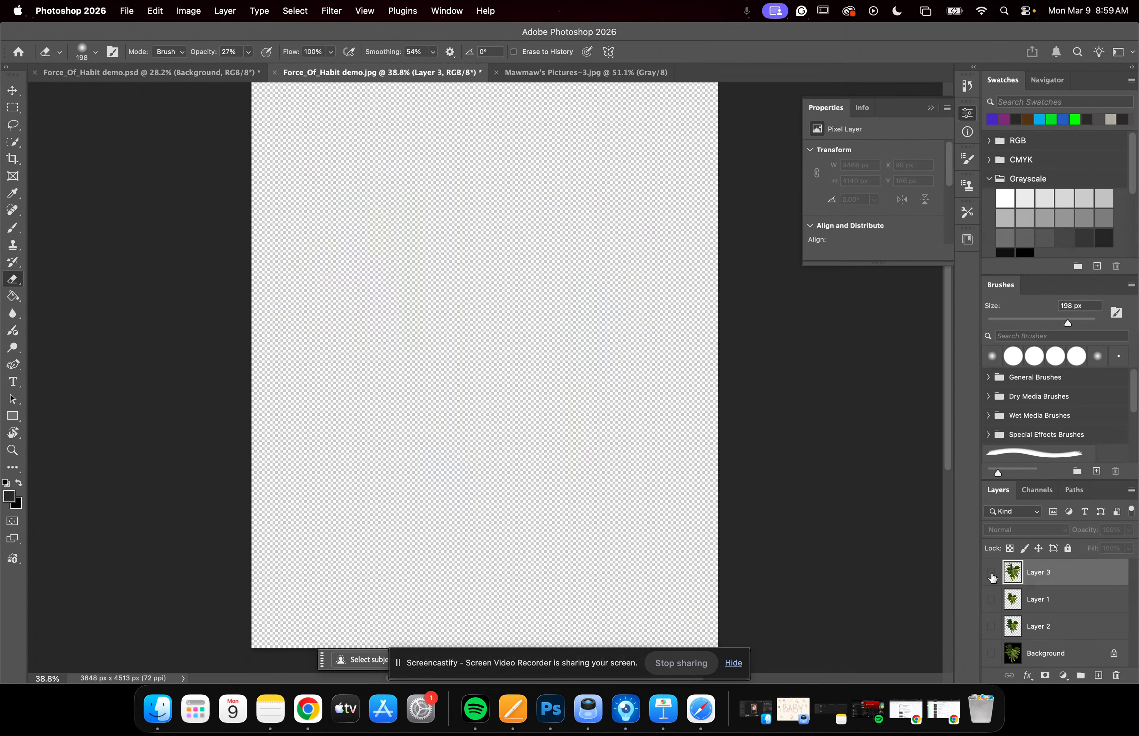
pyautogui.press('super+v')
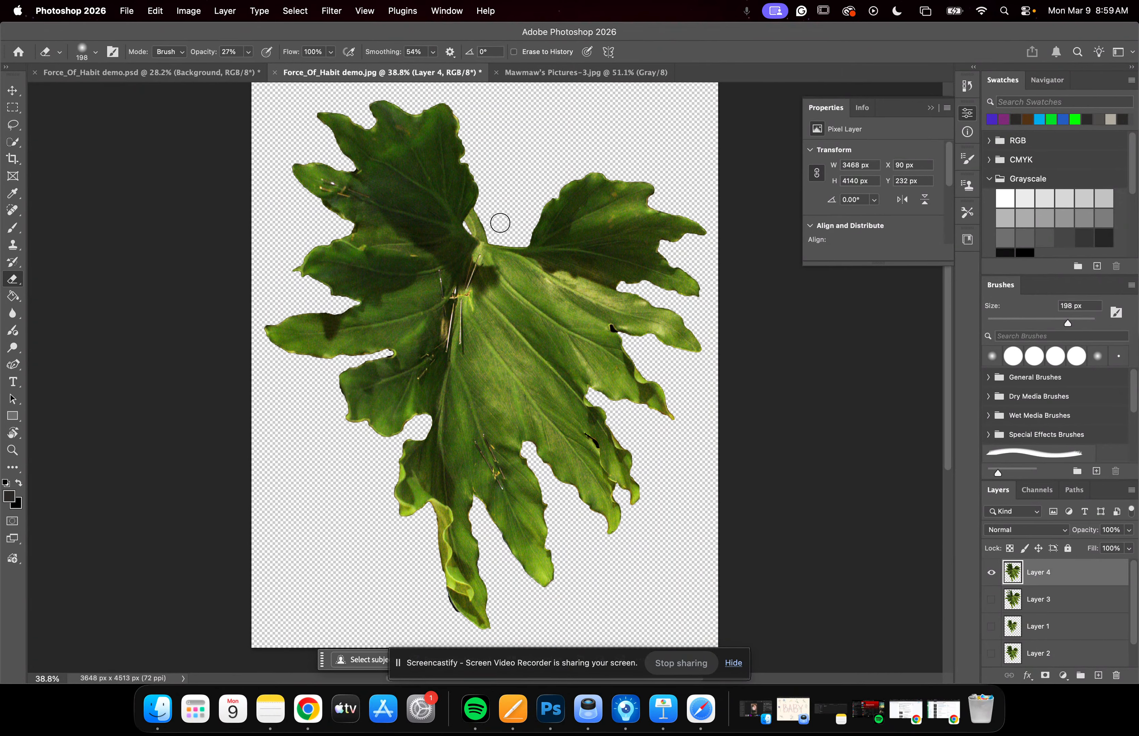
pyautogui.scroll(-1, 1031, 615)
pyautogui.click(991, 655)
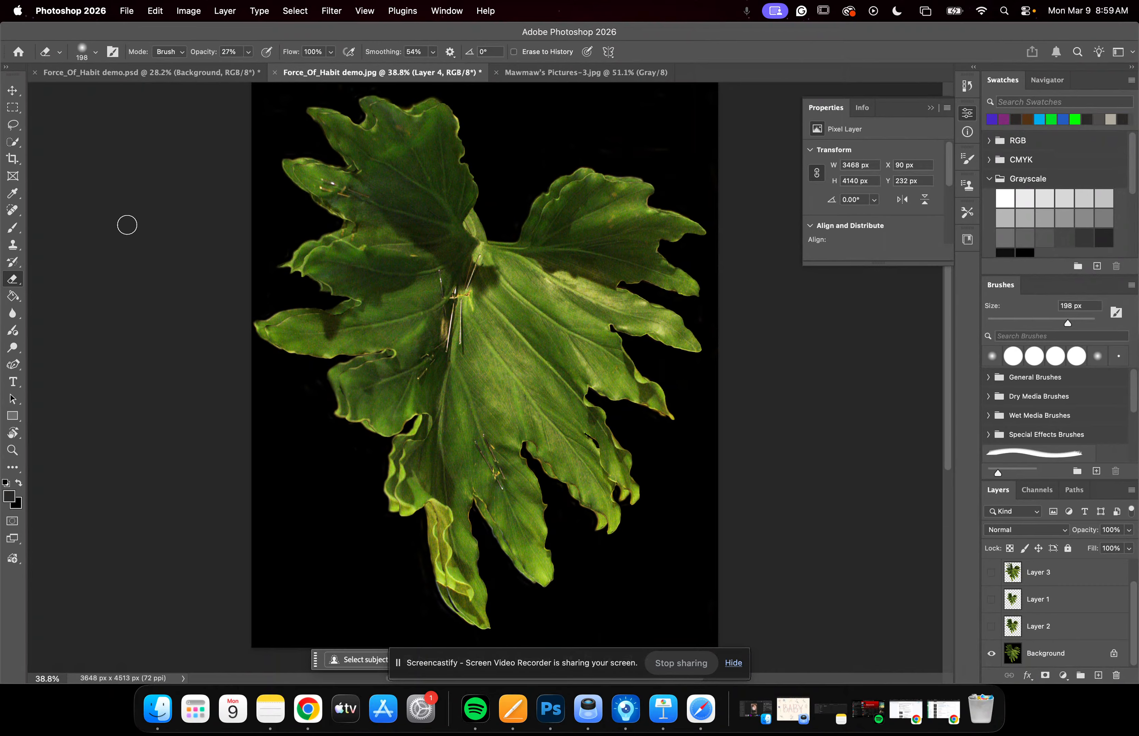
# Move the new leaf copy to about X 7 px, Y 187 px so it lines up with the Background leaf.
pyautogui.click(13, 90)
pyautogui.moveTo(486, 336); pyautogui.dragTo(475, 329)
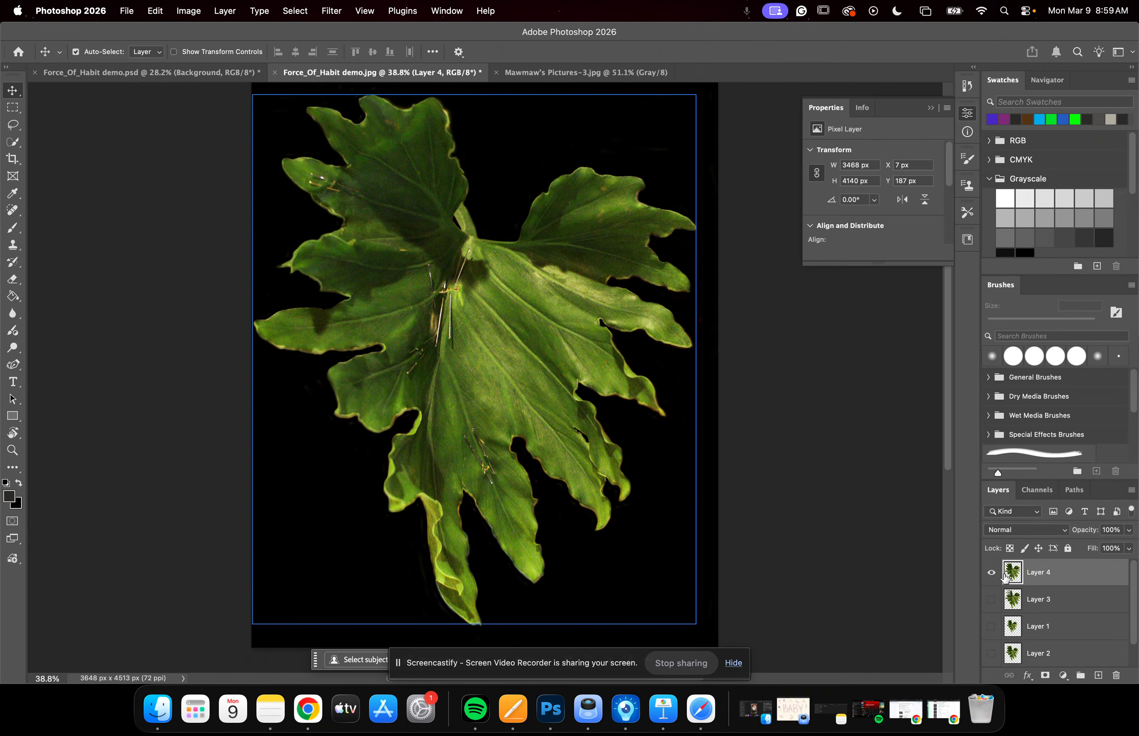
pyautogui.scroll(-1, 1072, 585)
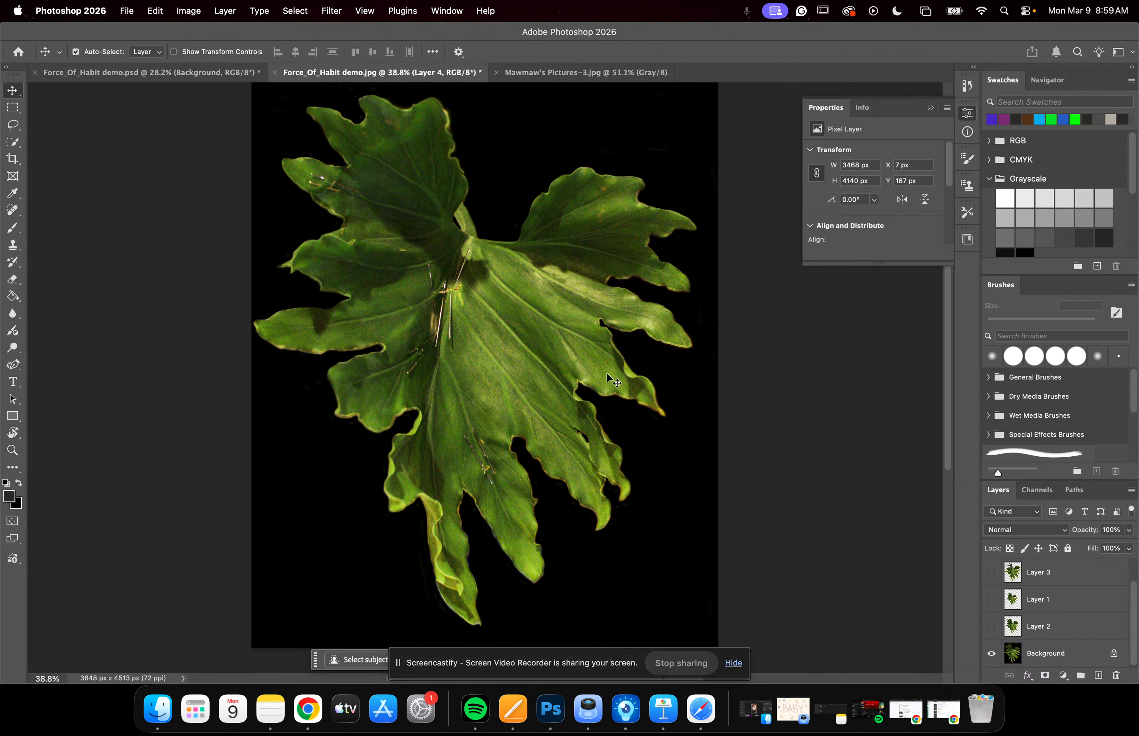
# Select a narrow vertical strip about 182 by 2511 px through the leaf's left lobes with the Rectangular Marquee tool.
pyautogui.click(14, 111)
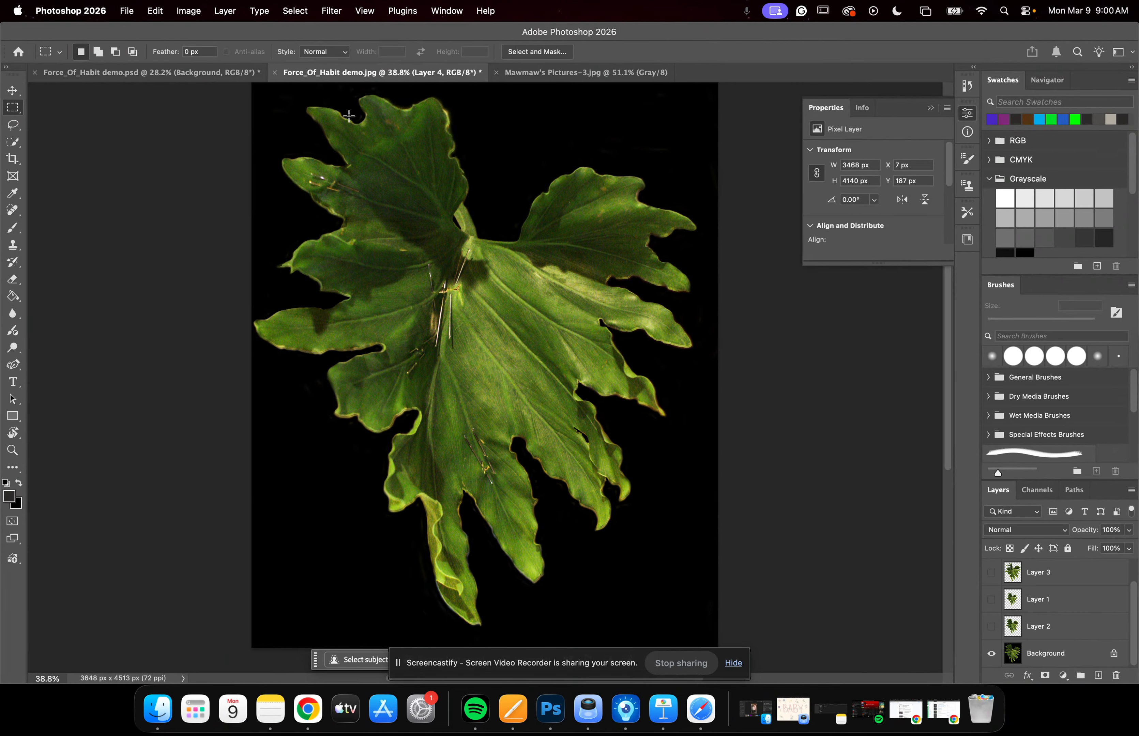
pyautogui.moveTo(349, 117); pyautogui.dragTo(367, 374)
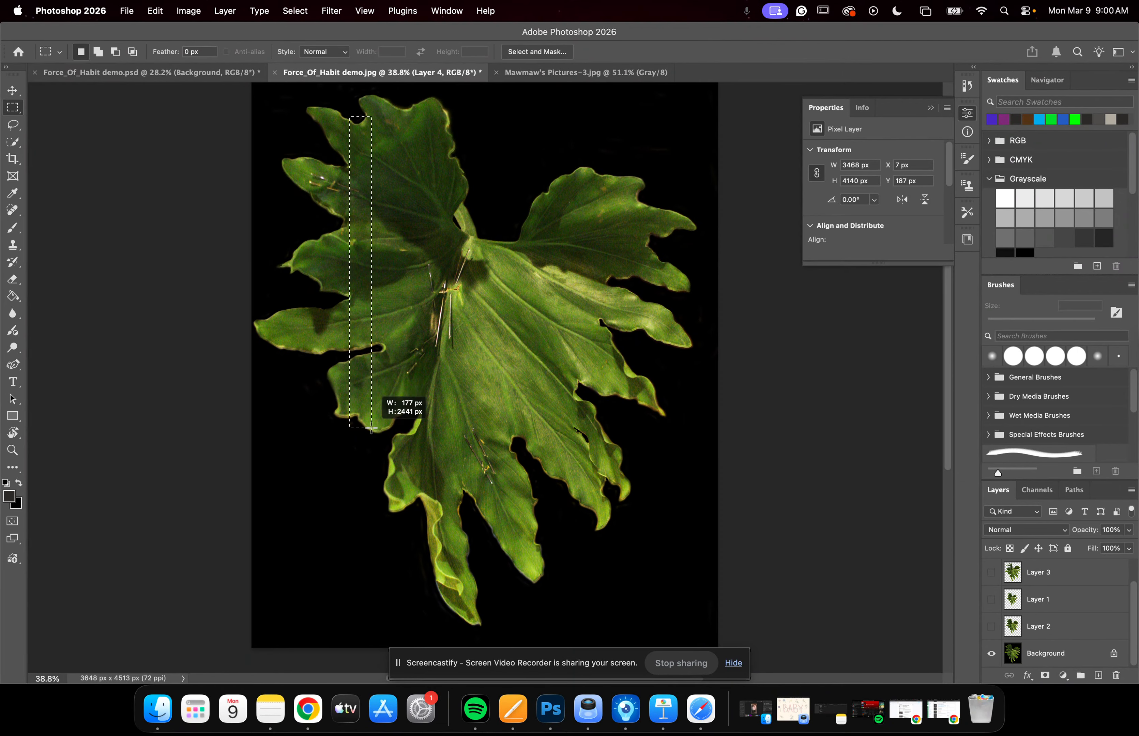
pyautogui.moveTo(371, 429); pyautogui.dragTo(371, 437)
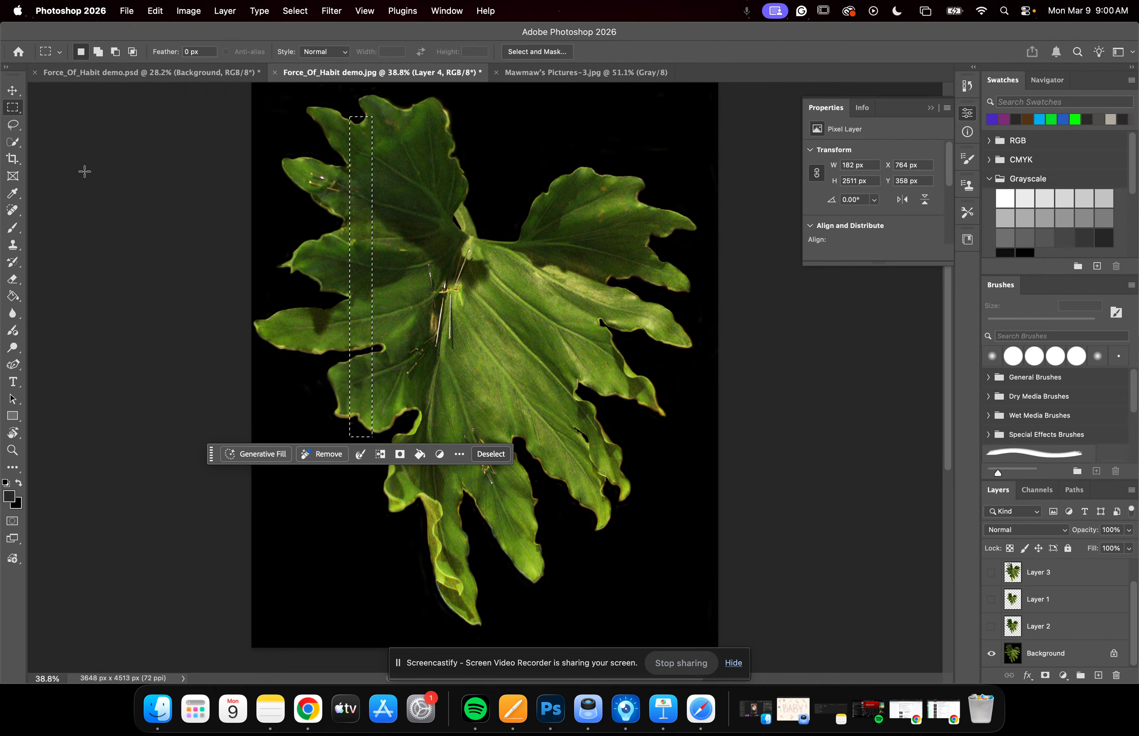
# Move the selected leaf strip down to about X 770 px, Y 581 px and hide the Background layer.
pyautogui.click(14, 94)
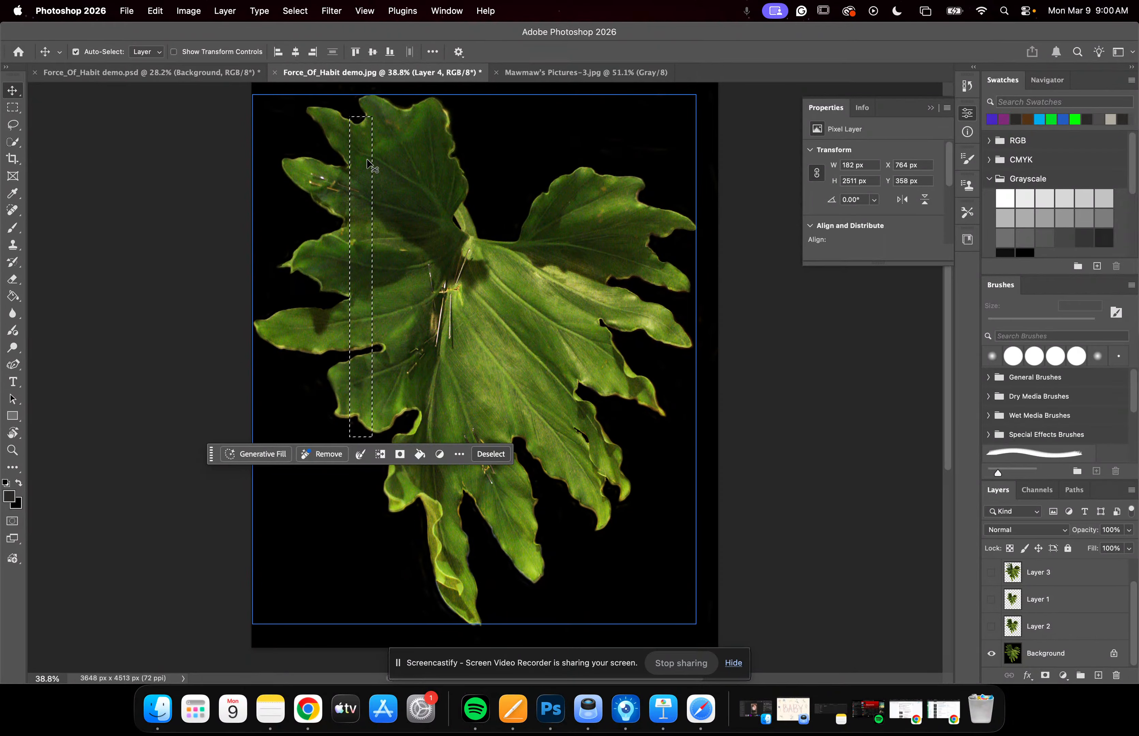
pyautogui.moveTo(368, 168); pyautogui.dragTo(368, 196)
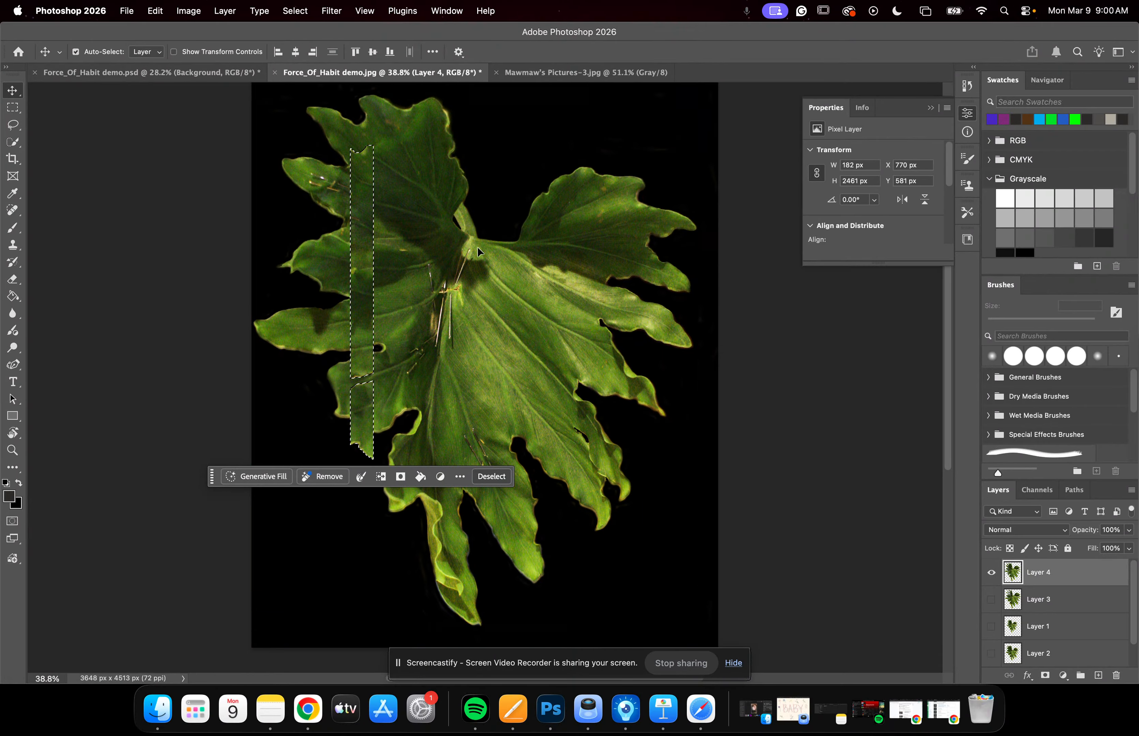
pyautogui.scroll(-1, 1109, 630)
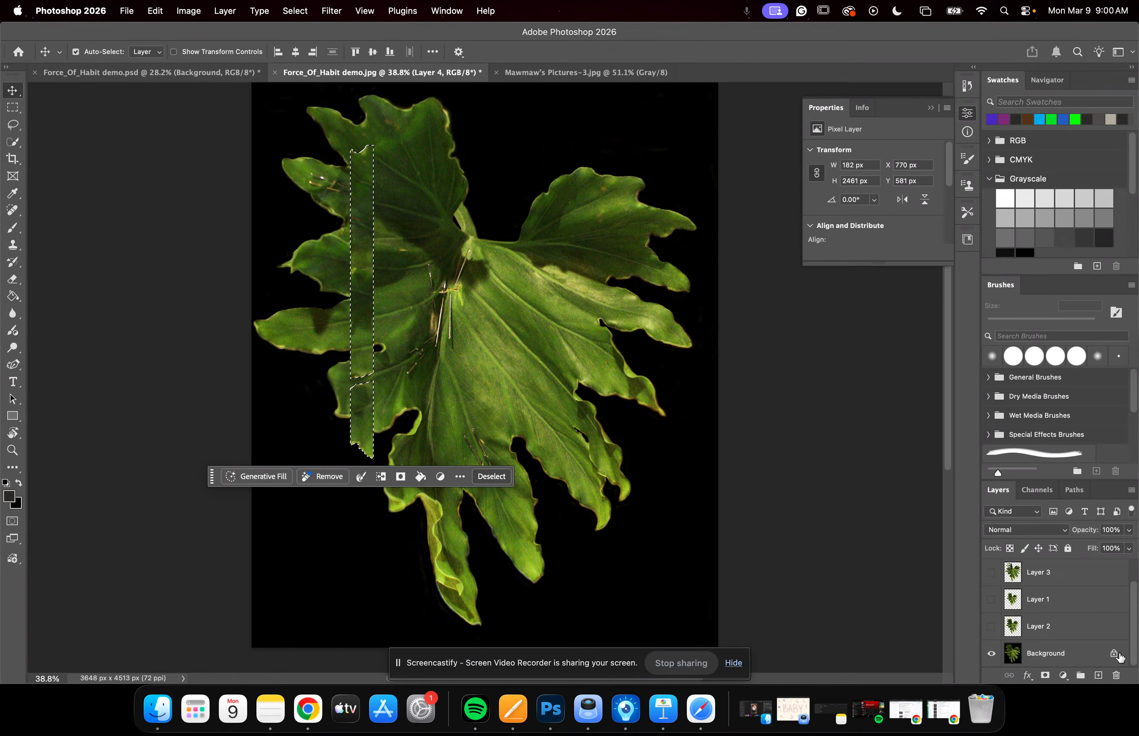
pyautogui.click(991, 653)
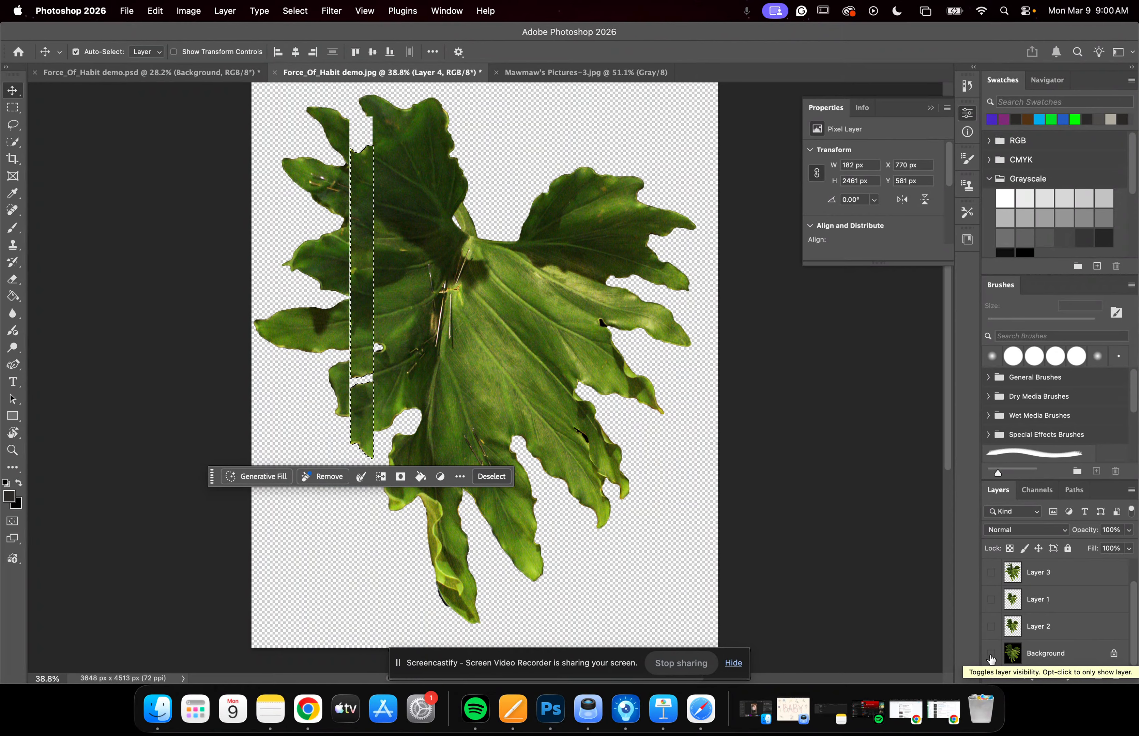
# Nudge the selected leaf strip sideways to X 763 px to line it up with its gap.
pyautogui.scroll(1, 990, 659)
pyautogui.press('Left')
pyautogui.press('Left')
pyautogui.press('Left')
pyautogui.press('Right')
pyautogui.press('Right')
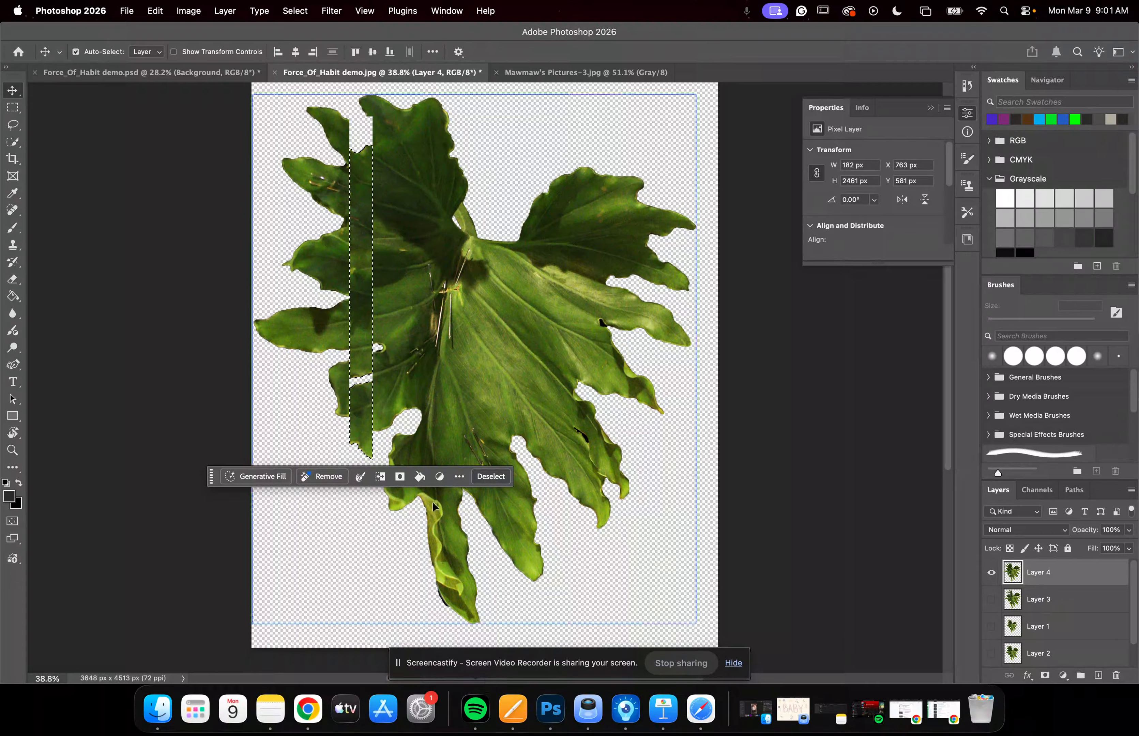
# Select a vertical strip about 150 by 2612 px beside the first shifted strip, move it up to about Y 83 px, and deselect.
pyautogui.click(497, 478)
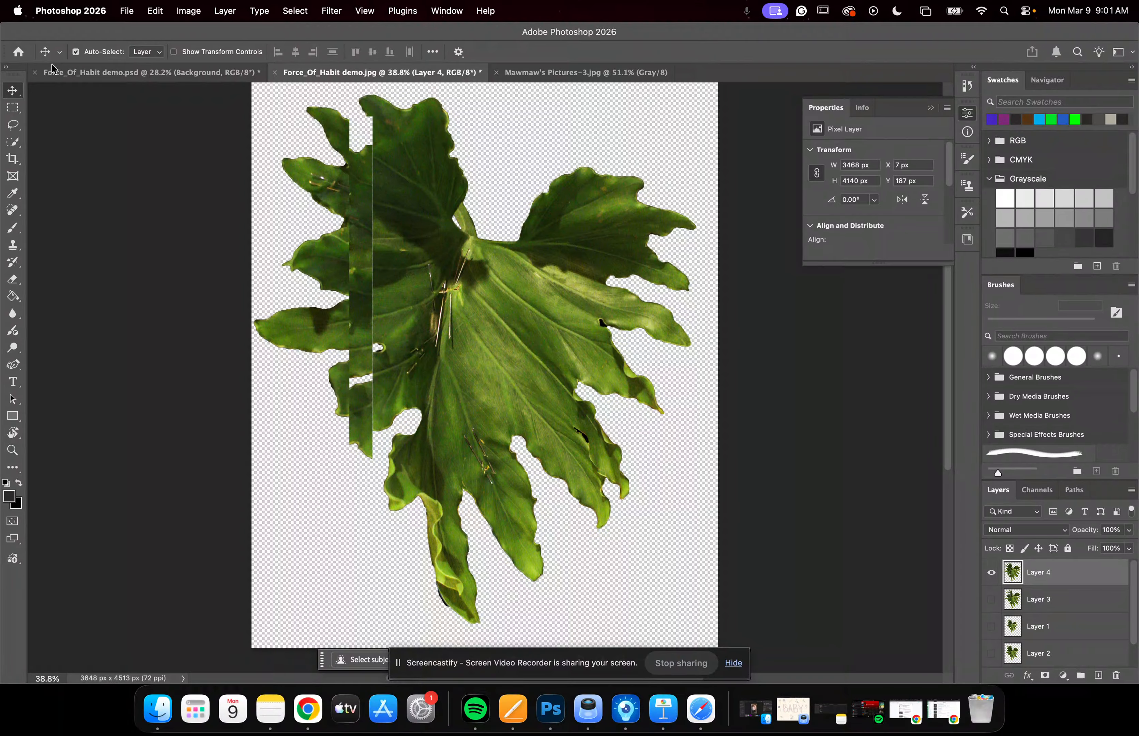
pyautogui.click(13, 111)
pyautogui.moveTo(393, 96); pyautogui.dragTo(413, 430)
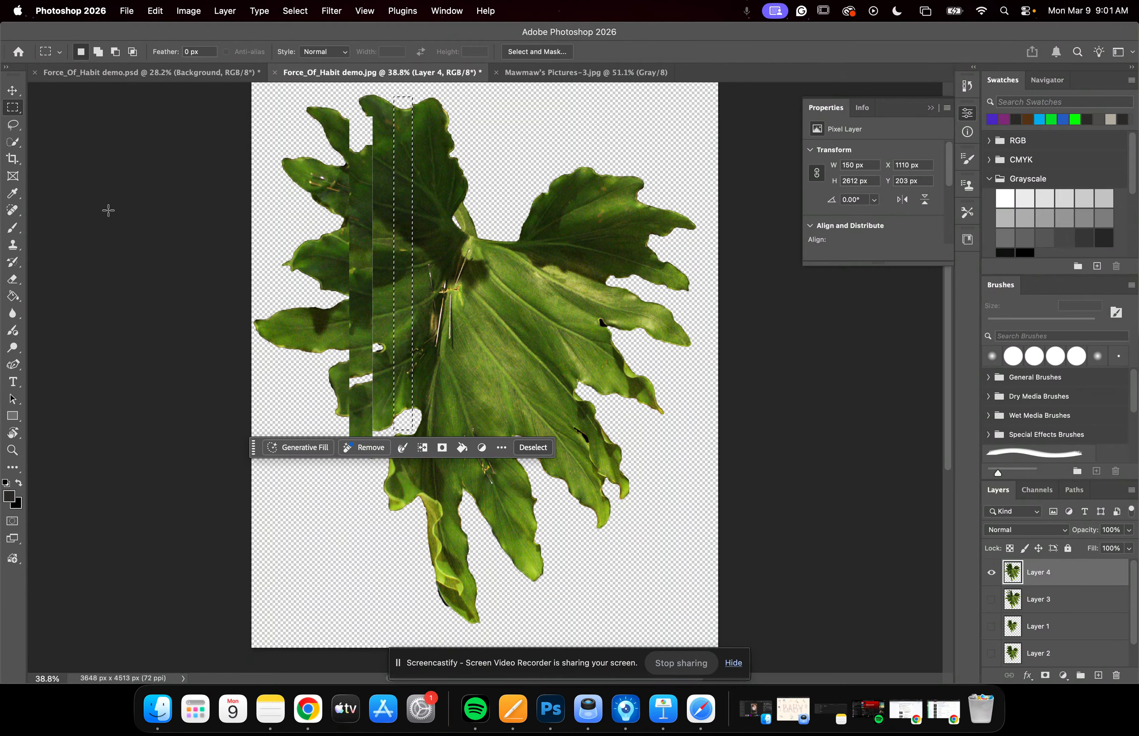
pyautogui.click(11, 91)
pyautogui.moveTo(404, 226); pyautogui.dragTo(404, 197)
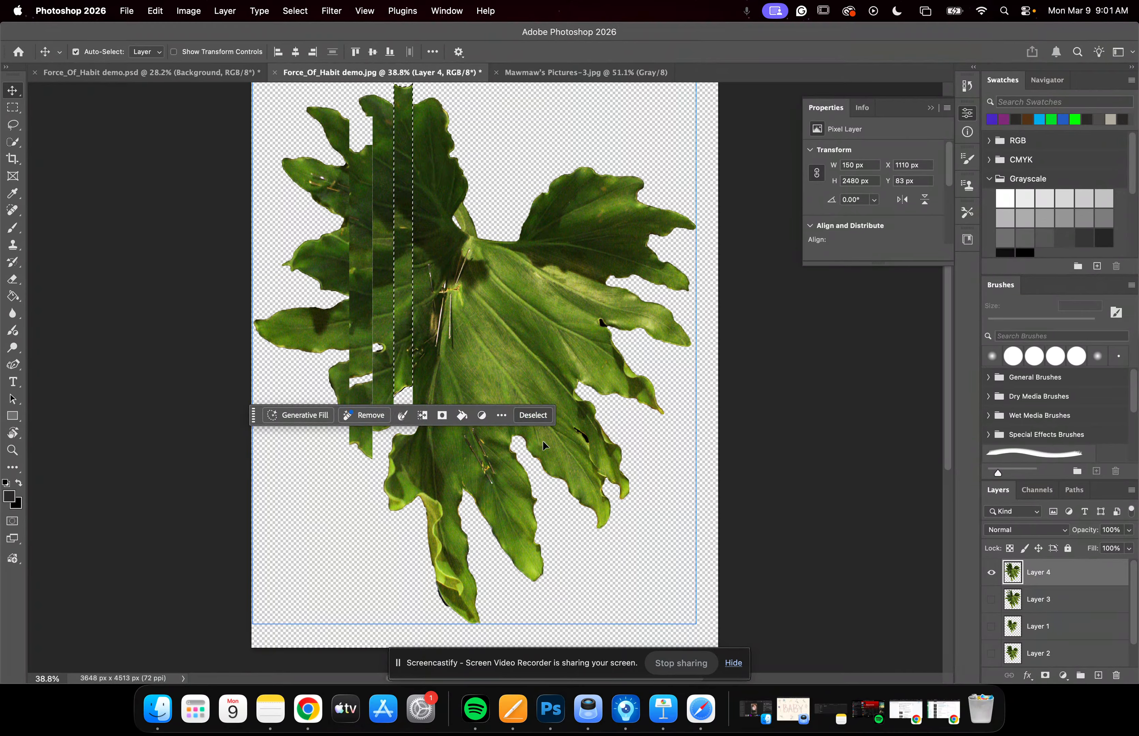
pyautogui.click(526, 413)
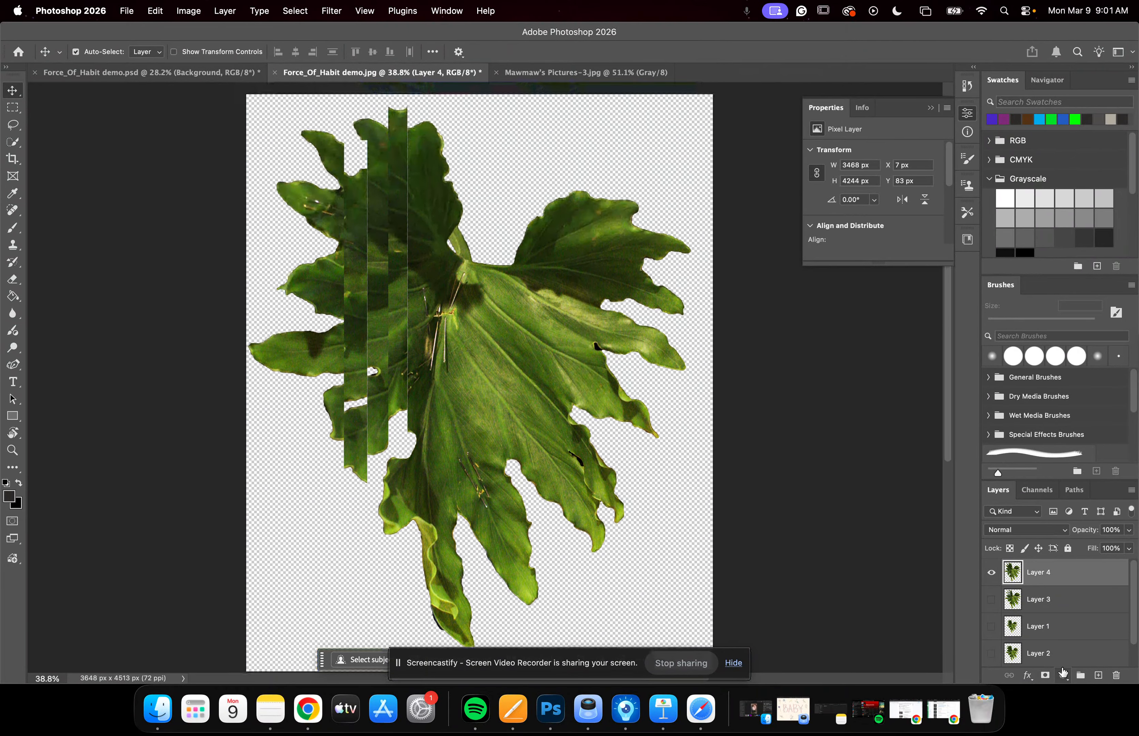
# Toggle the Background layer's visibility to compare the shifted leaf strips against the original photo, leaving Background hidden.
pyautogui.scroll(-2, 1110, 631)
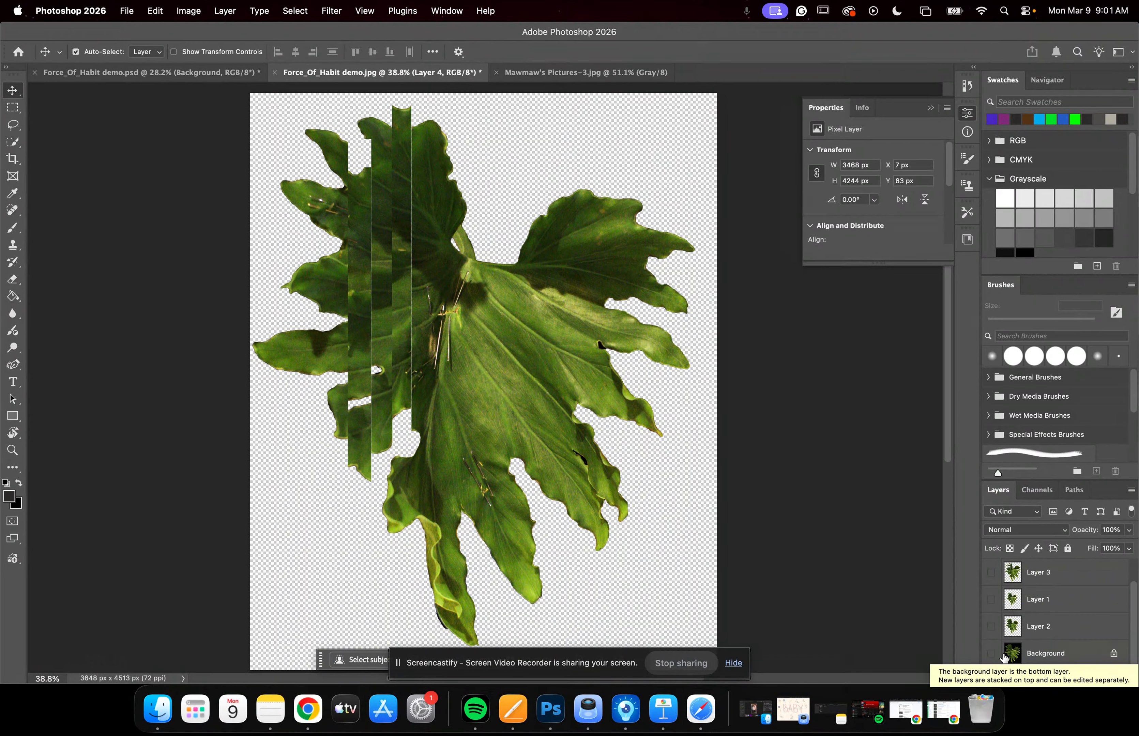
pyautogui.click(991, 654)
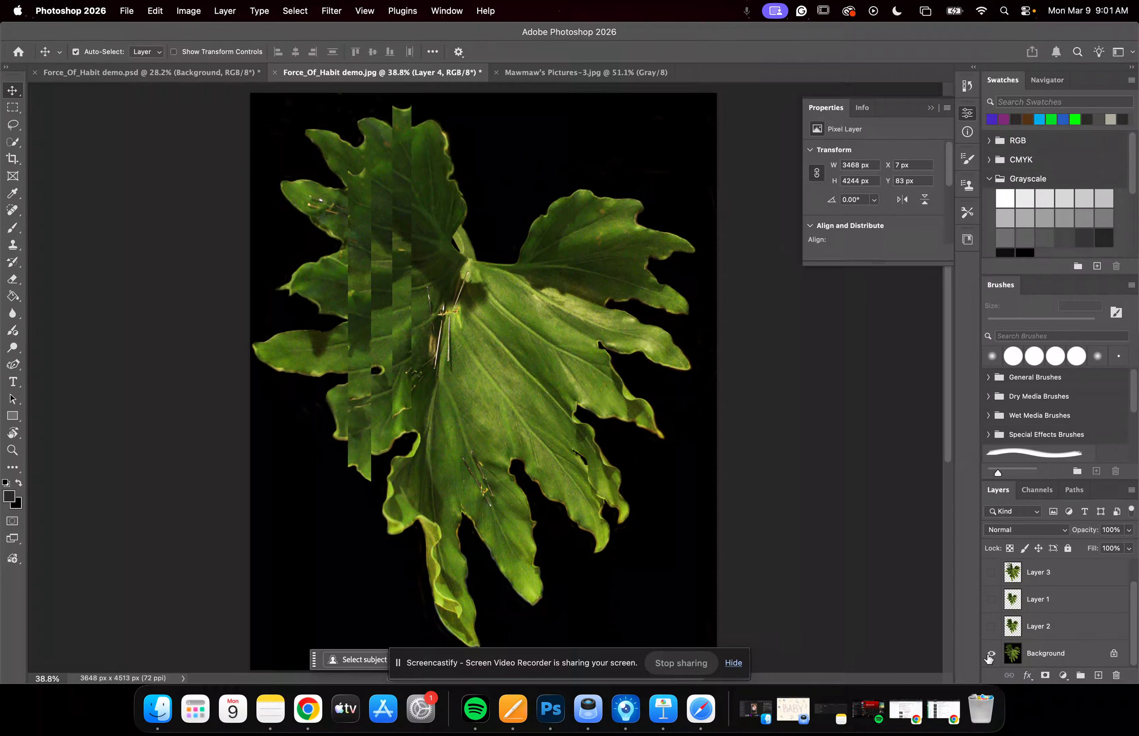
pyautogui.click(990, 656)
pyautogui.click(989, 656)
pyautogui.click(989, 656)
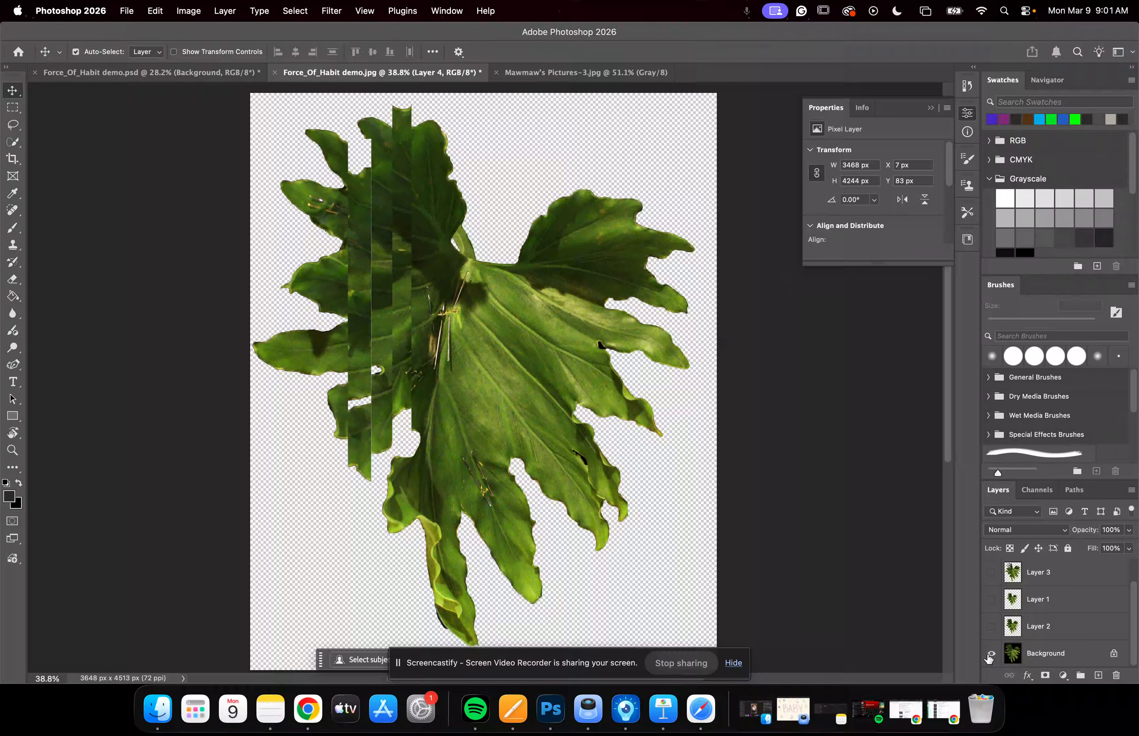
pyautogui.click(990, 657)
pyautogui.click(990, 657)
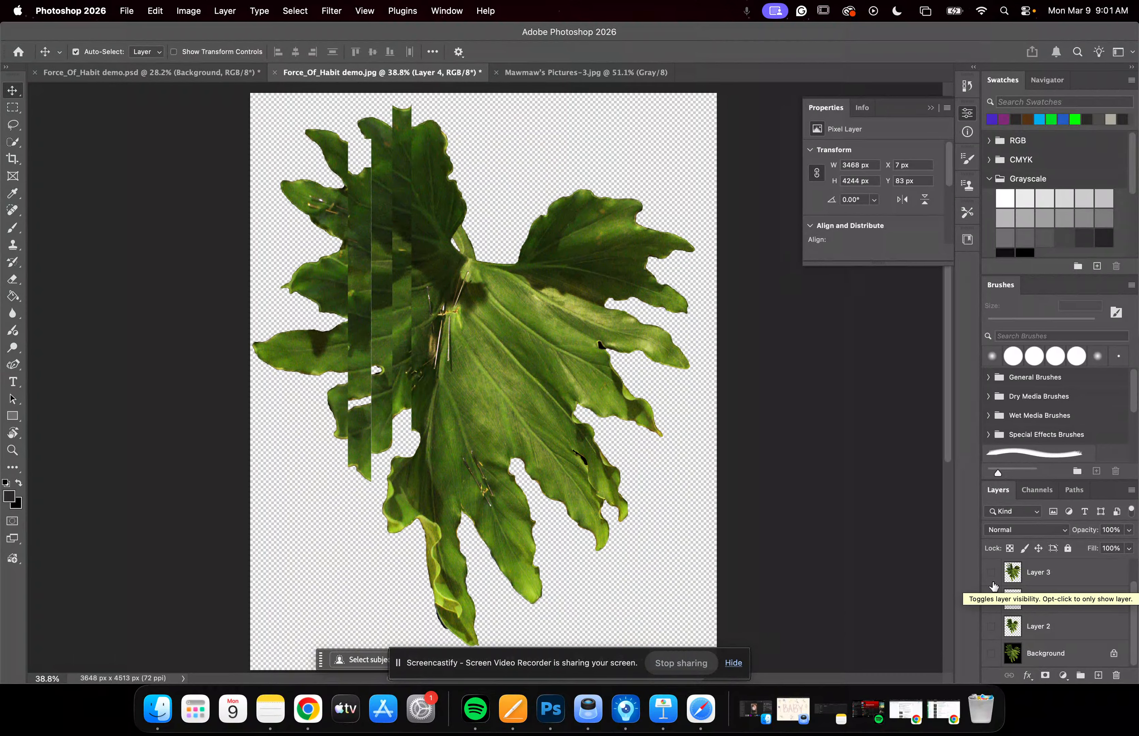
# Hide Layer 4 and show Layer 1 and Layer 2, the two smaller leaf copies.
pyautogui.scroll(1, 993, 585)
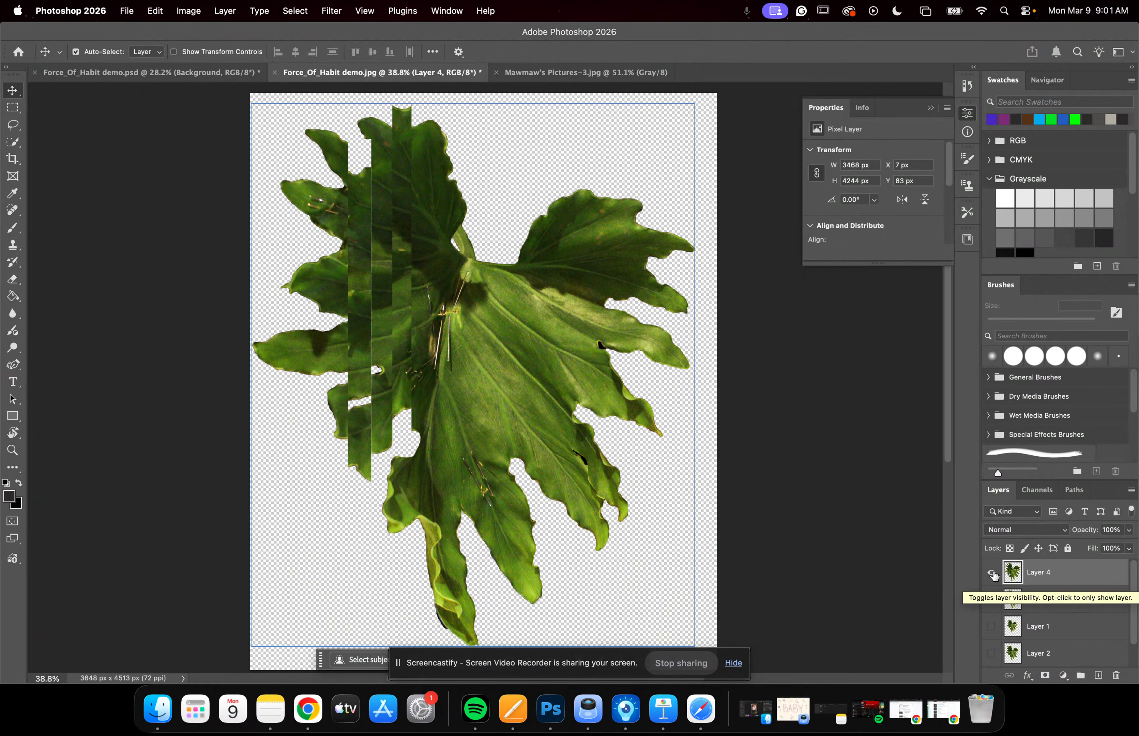
pyautogui.click(991, 573)
pyautogui.scroll(-1, 997, 641)
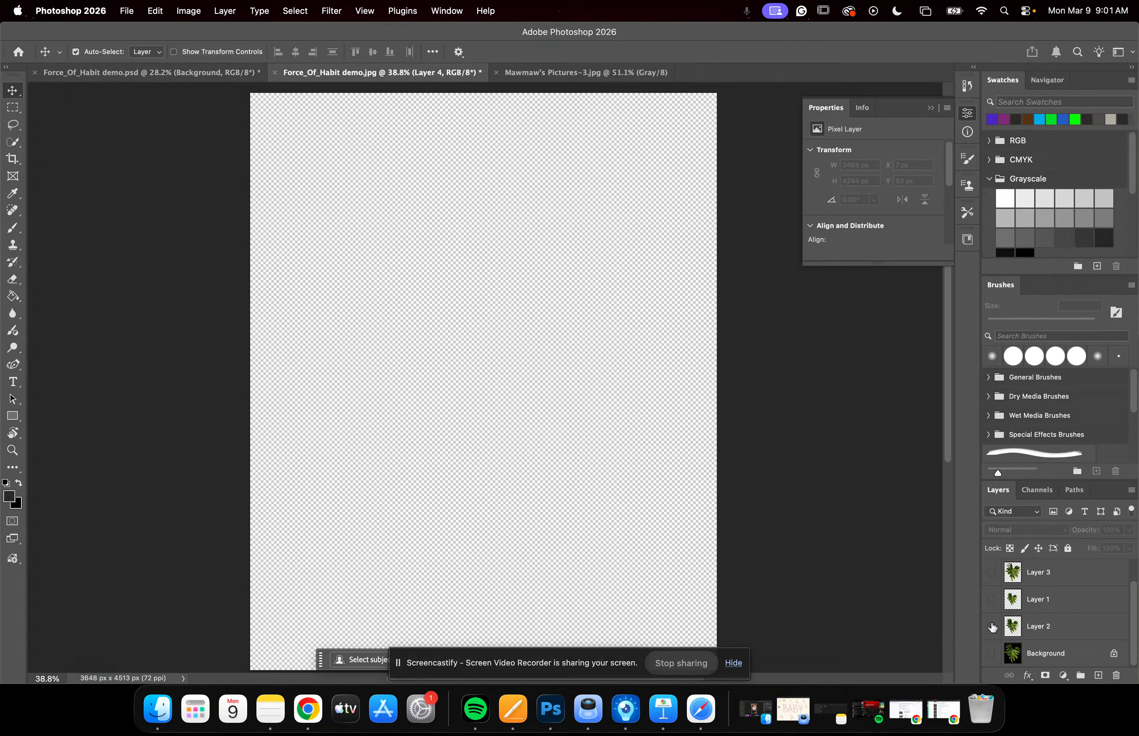
pyautogui.moveTo(994, 630); pyautogui.dragTo(991, 578)
pyautogui.click(991, 578)
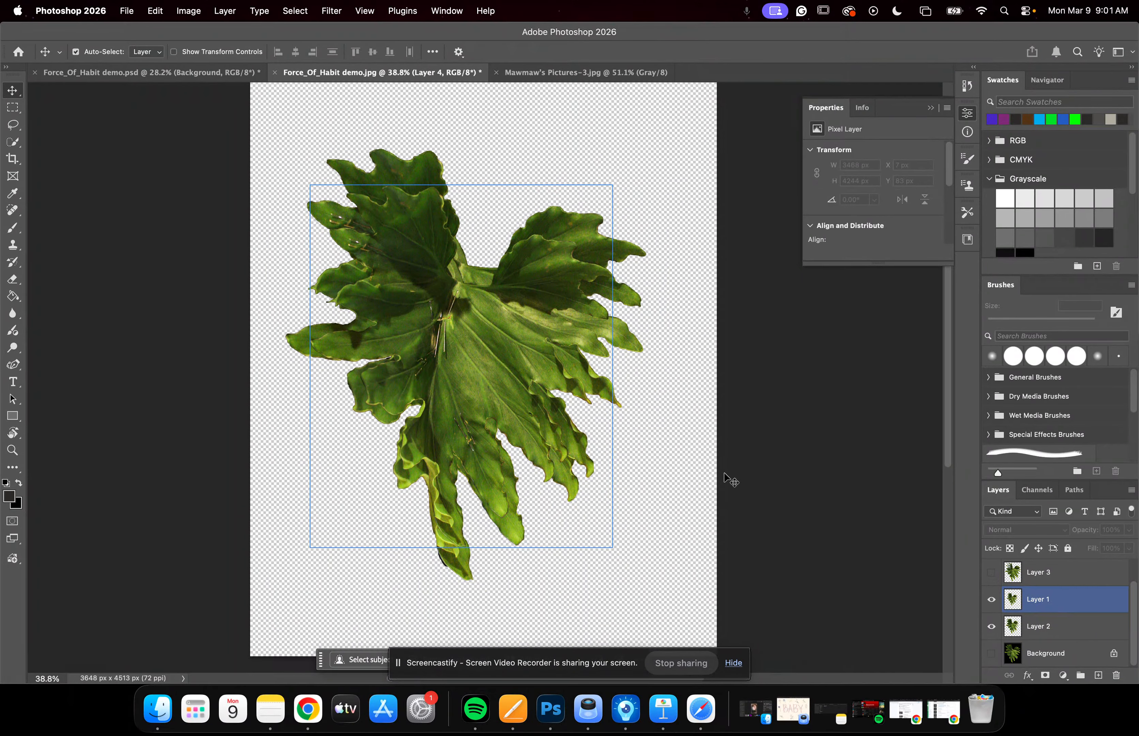
# Paste another full-size leaf copy as a new layer and place it below Layer 2, directly above Background.
pyautogui.press('super+v')
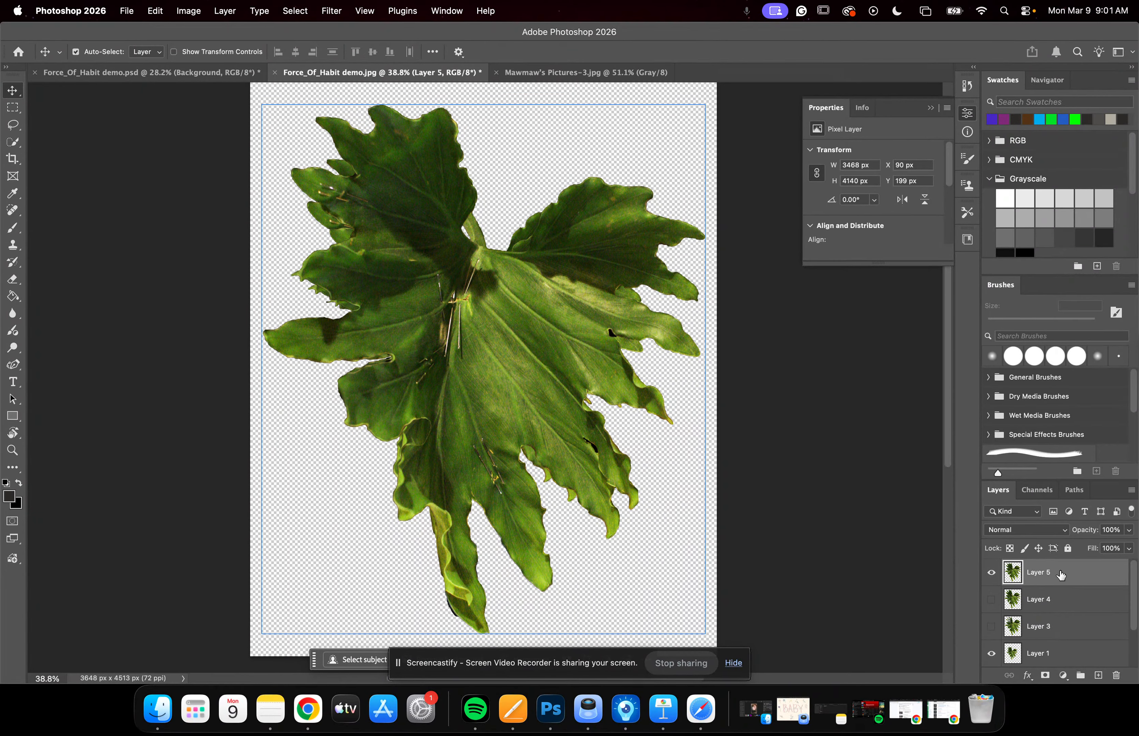
pyautogui.moveTo(1056, 626)
pyautogui.mouseDown()
pyautogui.moveTo(1056, 662)
pyautogui.moveTo(1057, 644)
pyautogui.mouseUp()
pyautogui.scroll(-3, 1057, 646)
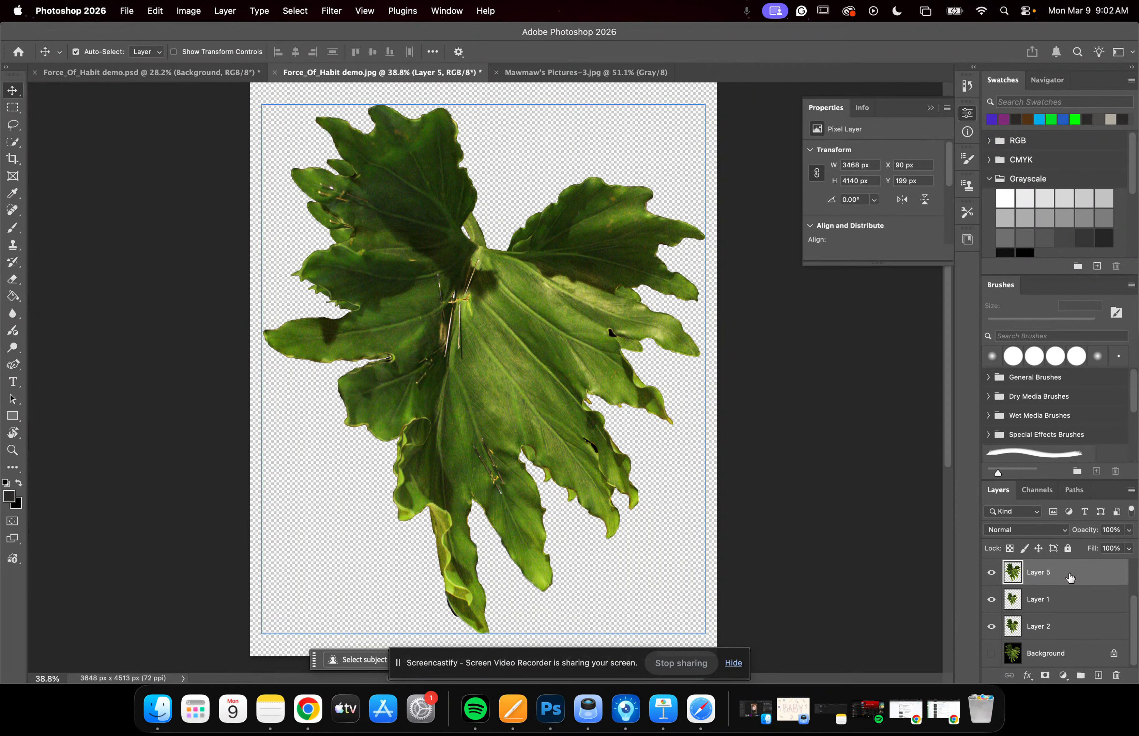
pyautogui.moveTo(1070, 579); pyautogui.dragTo(1070, 636)
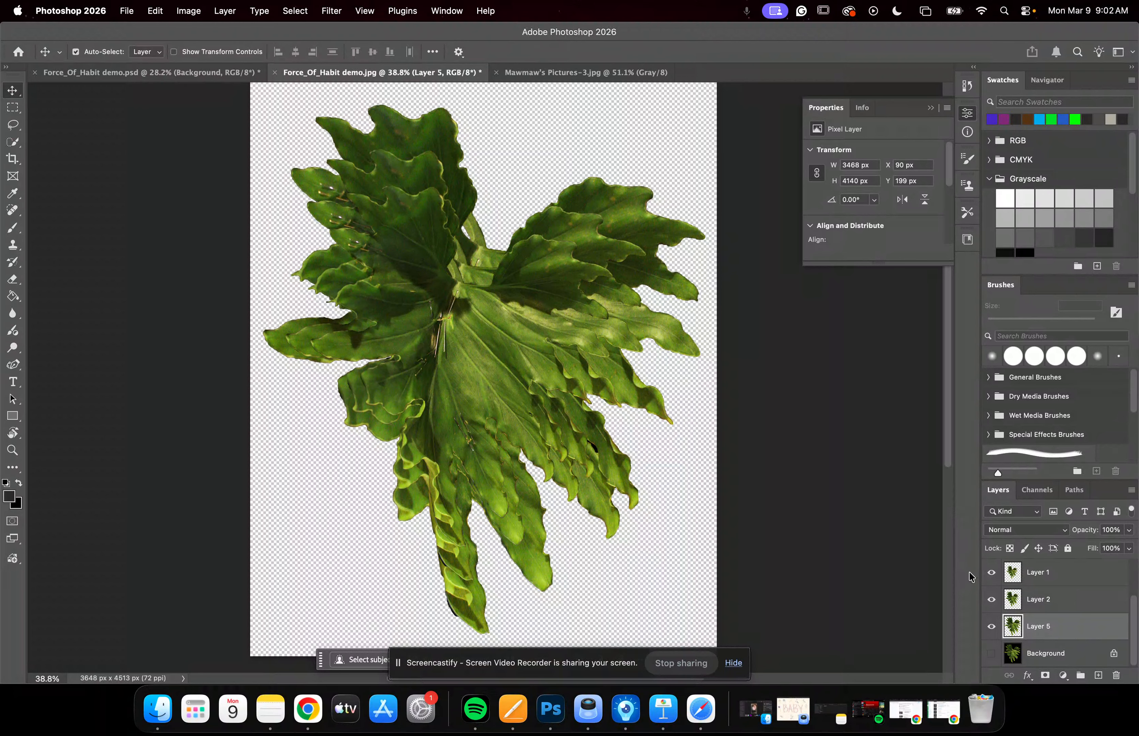
# Toggle the visibility of Layer 5, Layer 2 and Layer 1 to examine each leaf copy's contribution to the stack.
pyautogui.click(990, 628)
pyautogui.click(990, 628)
pyautogui.click(989, 601)
pyautogui.click(990, 602)
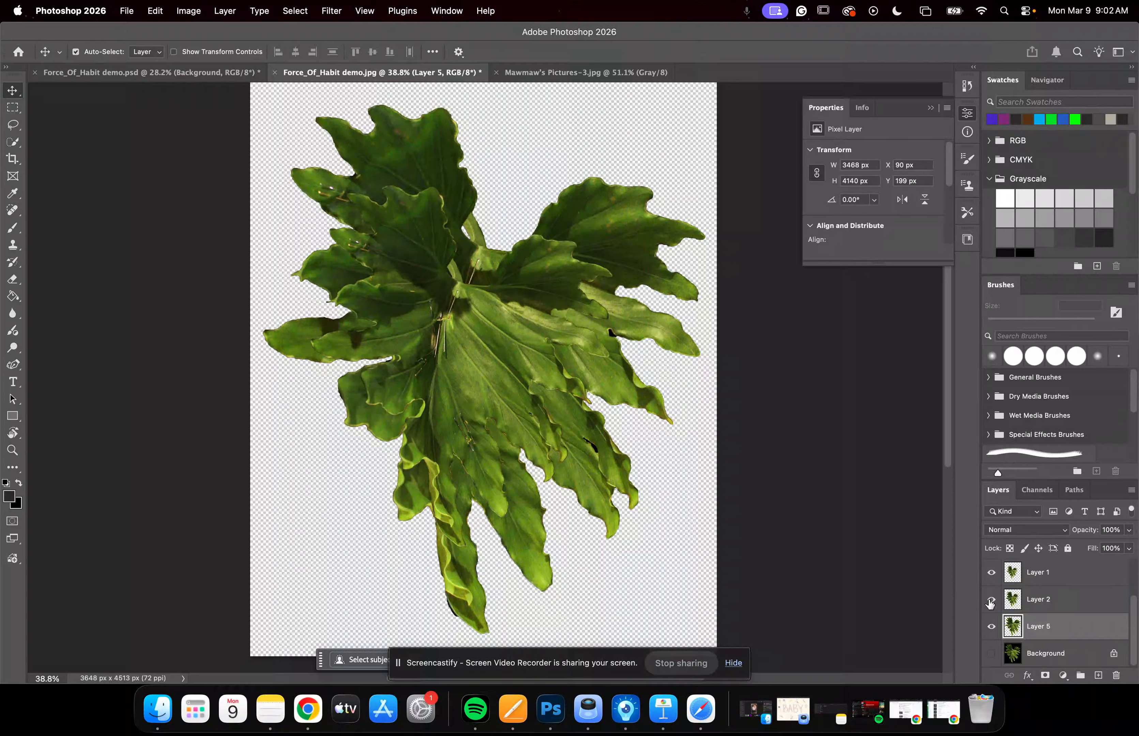
pyautogui.click(990, 573)
pyautogui.click(990, 574)
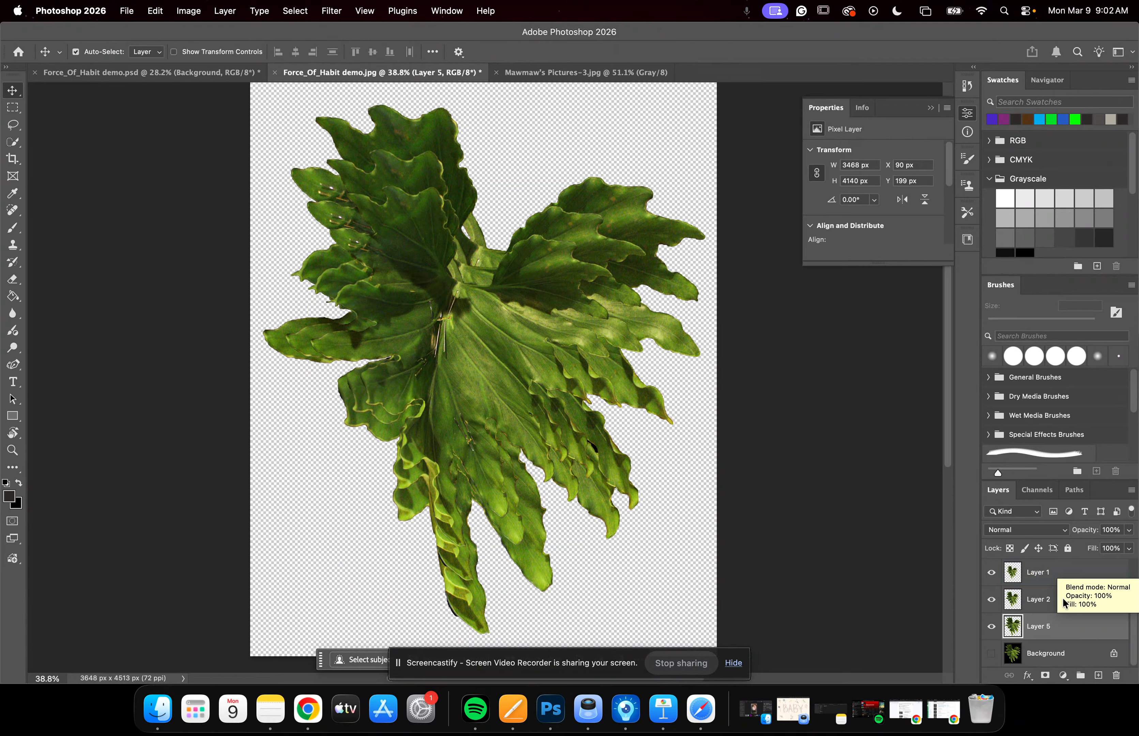
pyautogui.click(991, 573)
pyautogui.click(991, 573)
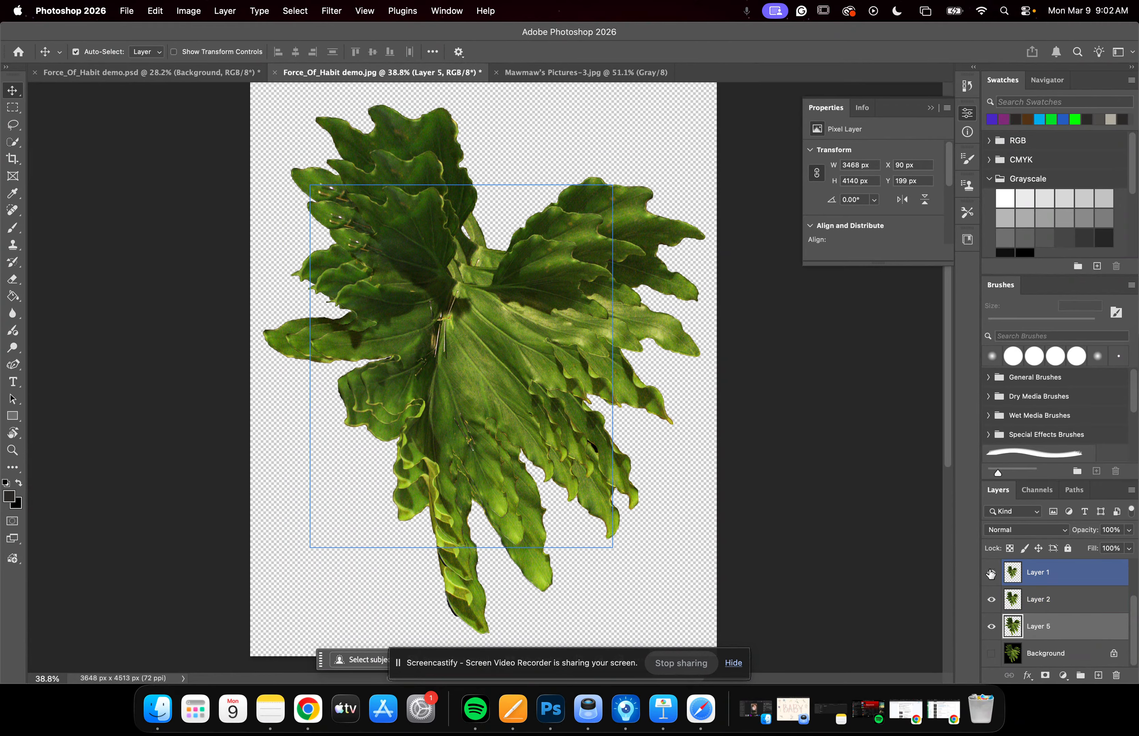
# Lower the opacity of Layer 5, the largest leaf copy at the back, to 30%.
pyautogui.click(991, 627)
pyautogui.click(1128, 530)
pyautogui.click(1079, 545)
pyautogui.moveTo(1084, 548); pyautogui.dragTo(1084, 547)
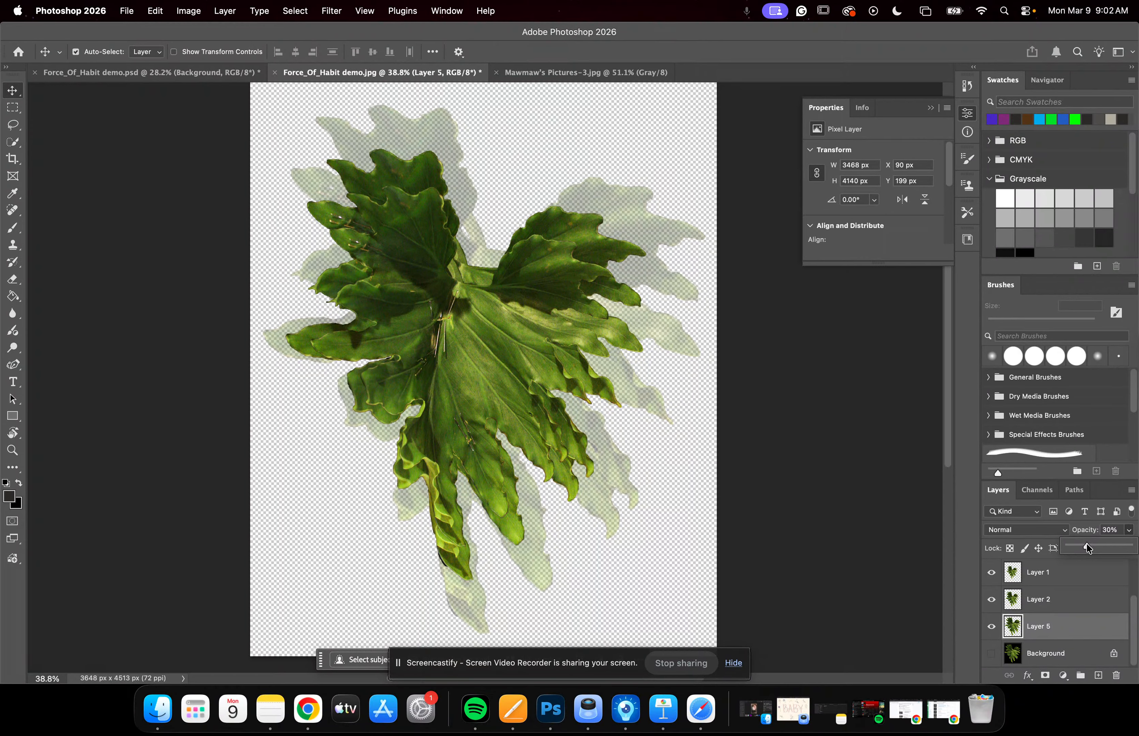
# Reduce the opacity of Layer 2, the middle leaf copy, and clear the layer selection.
pyautogui.click(1031, 602)
pyautogui.click(1129, 530)
pyautogui.moveTo(1115, 551); pyautogui.dragTo(1102, 548)
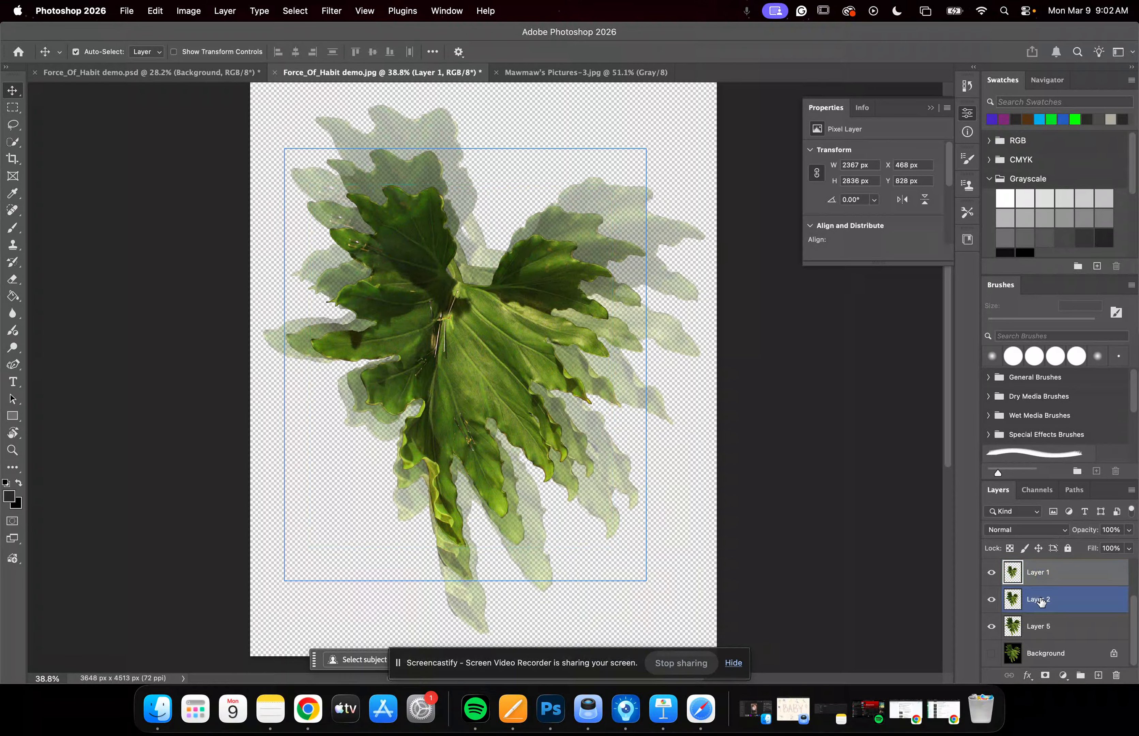
pyautogui.click(1045, 628)
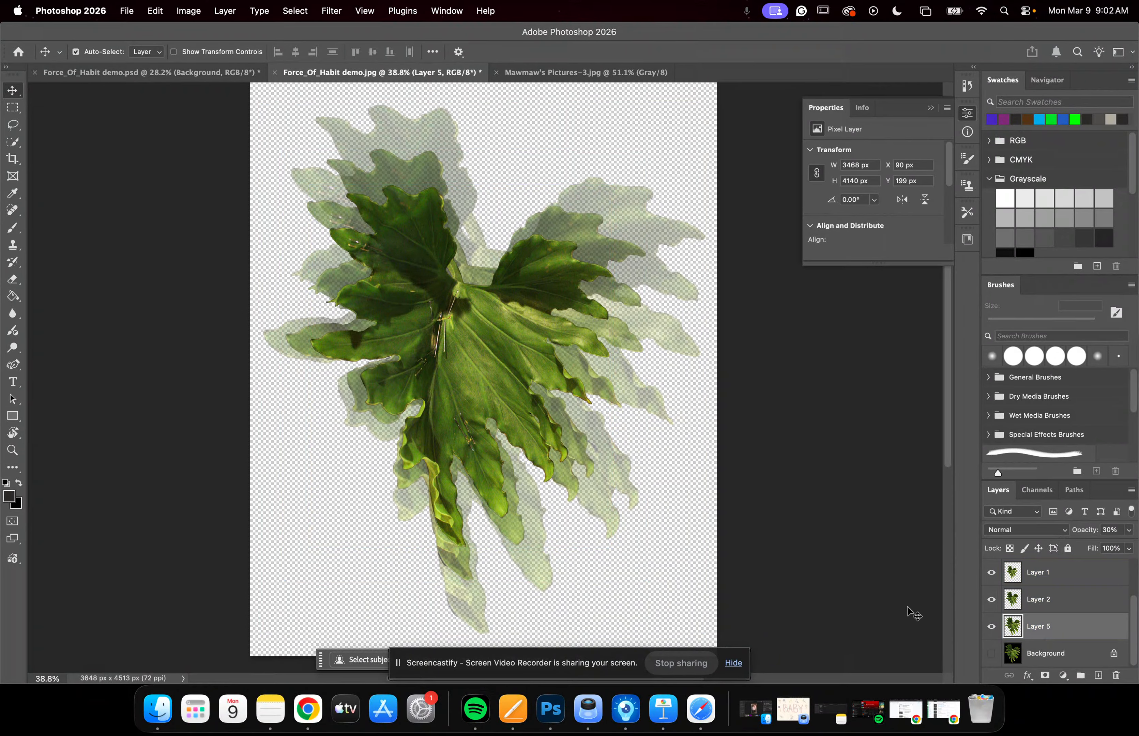
pyautogui.click(876, 582)
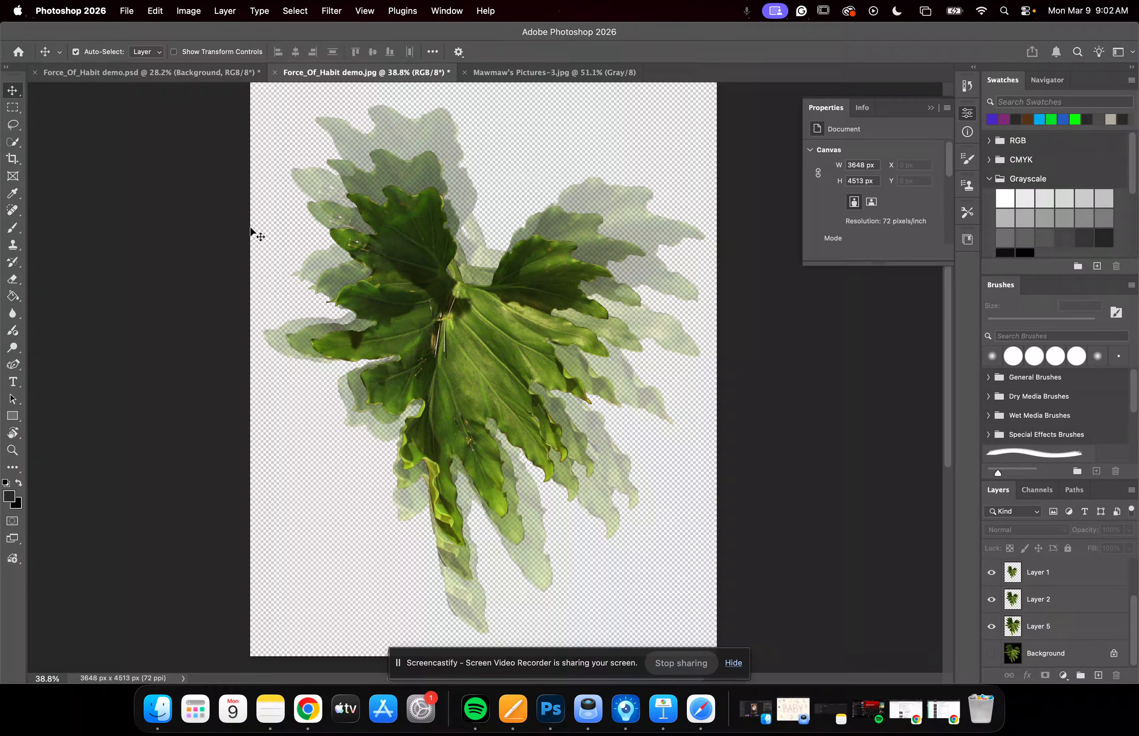
# Draw a rectangle shape about 3672 by 4537 px covering the whole canvas with the Rectangle tool.
pyautogui.scroll(-1, 263, 247)
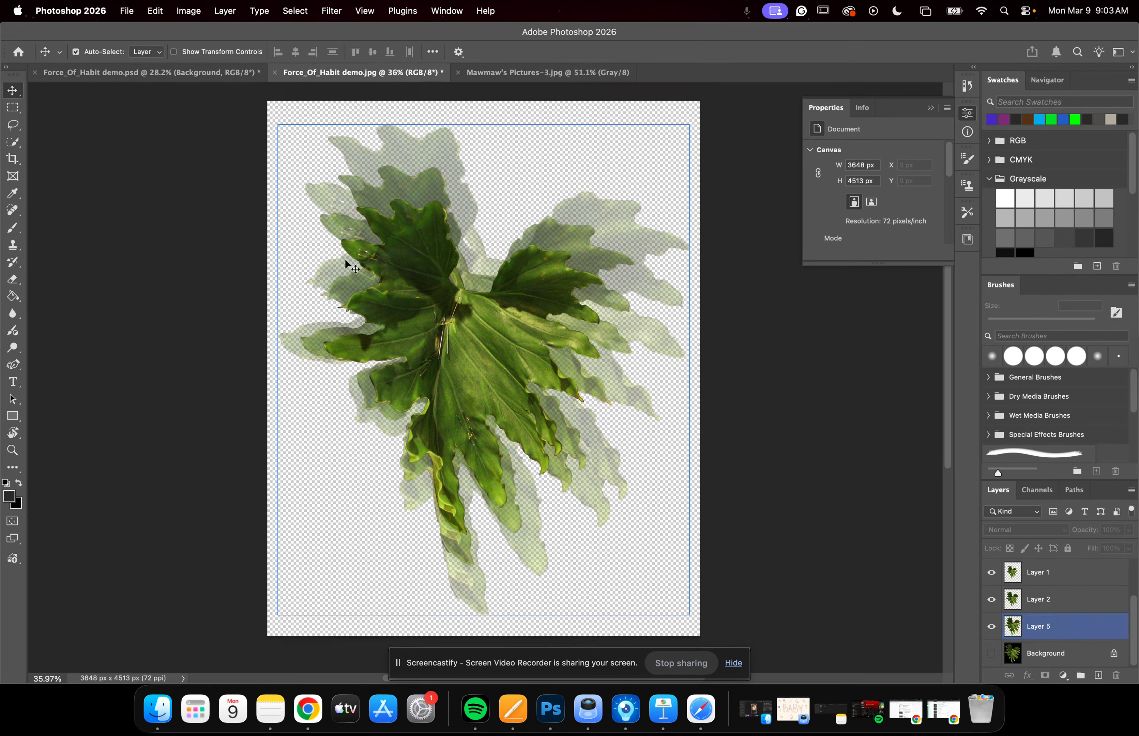
pyautogui.click(15, 416)
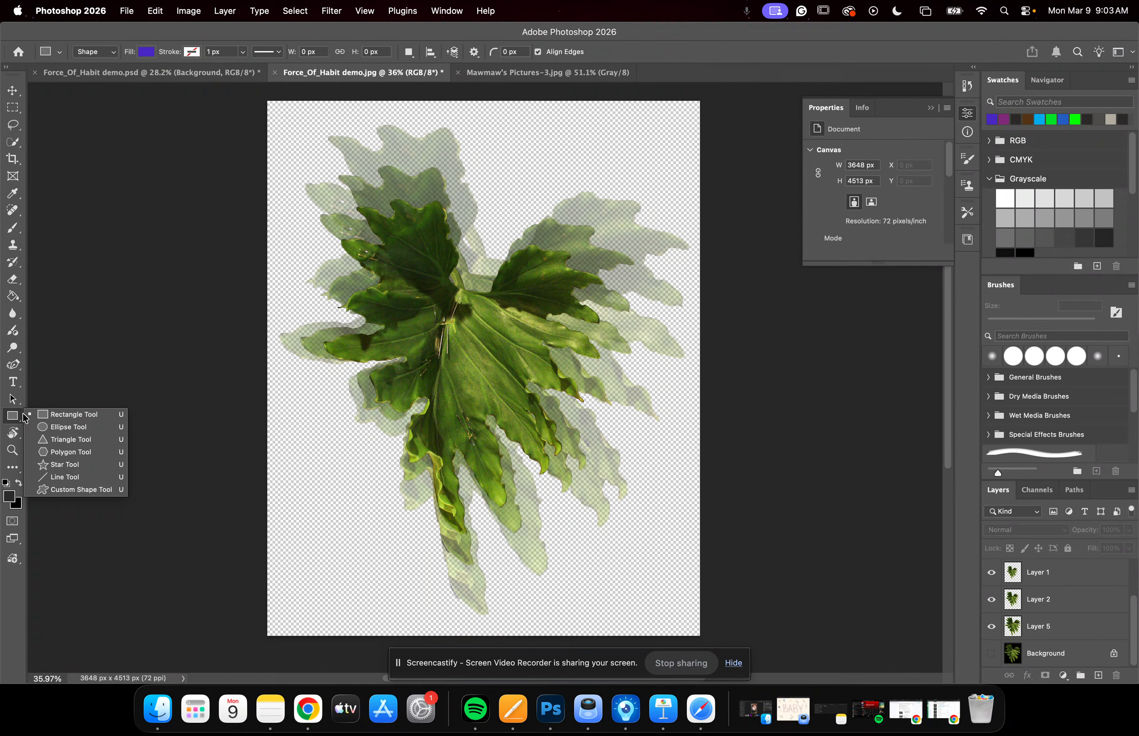
pyautogui.click(89, 416)
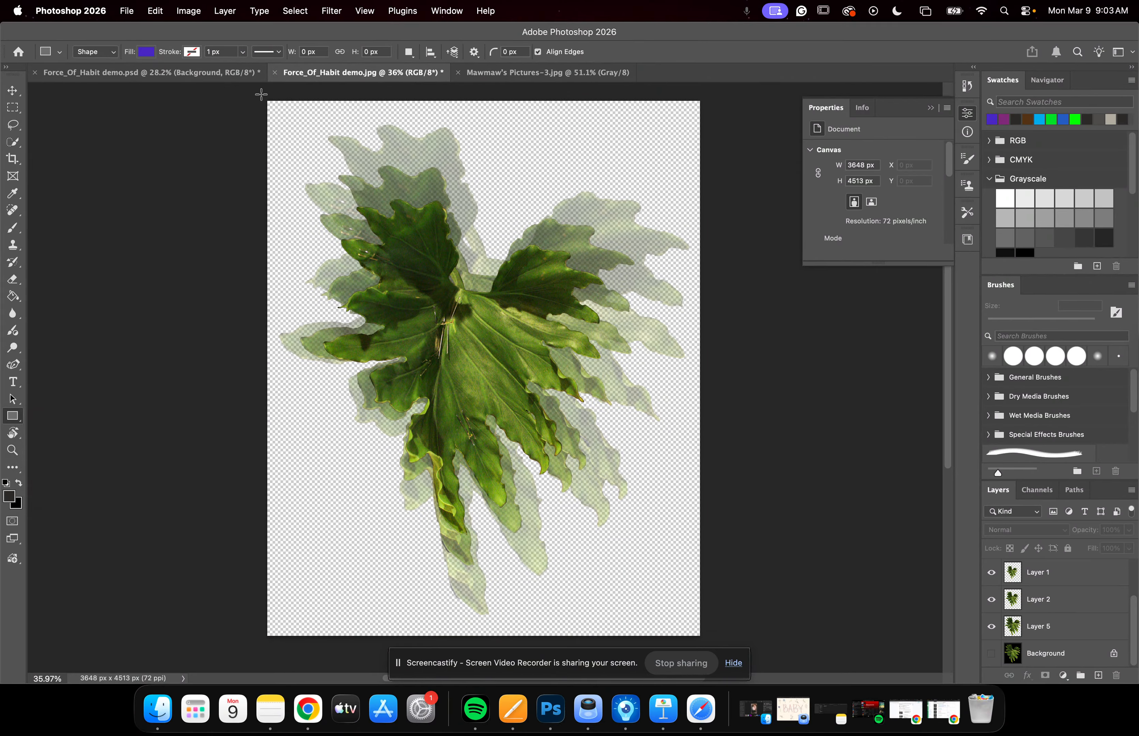
pyautogui.moveTo(265, 98); pyautogui.dragTo(701, 636)
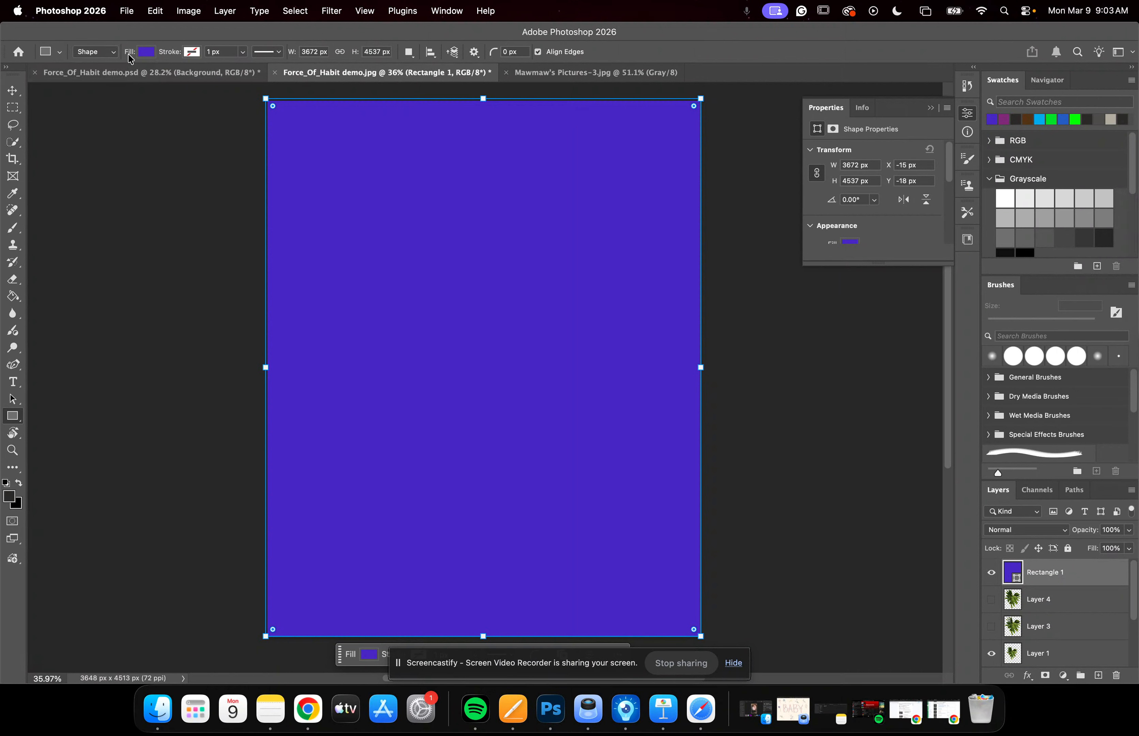
# Try several hues for the rectangle's fill in the color picker and set the fill to black (000000).
pyautogui.click(146, 53)
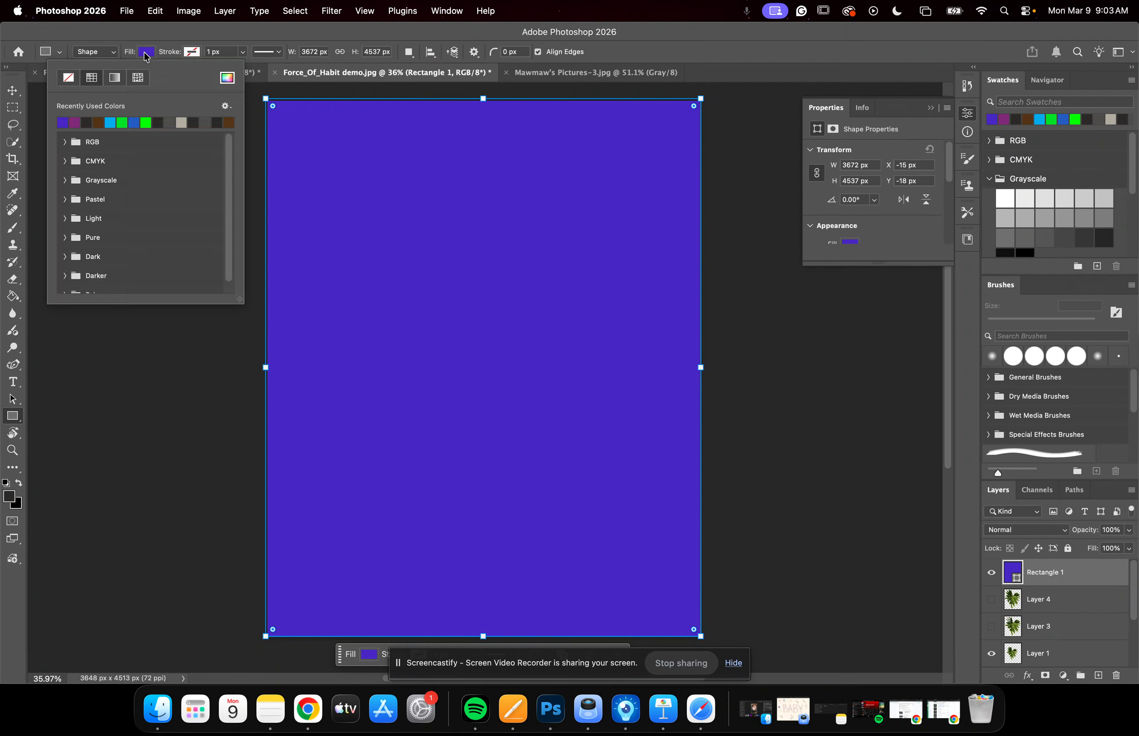
pyautogui.click(146, 53)
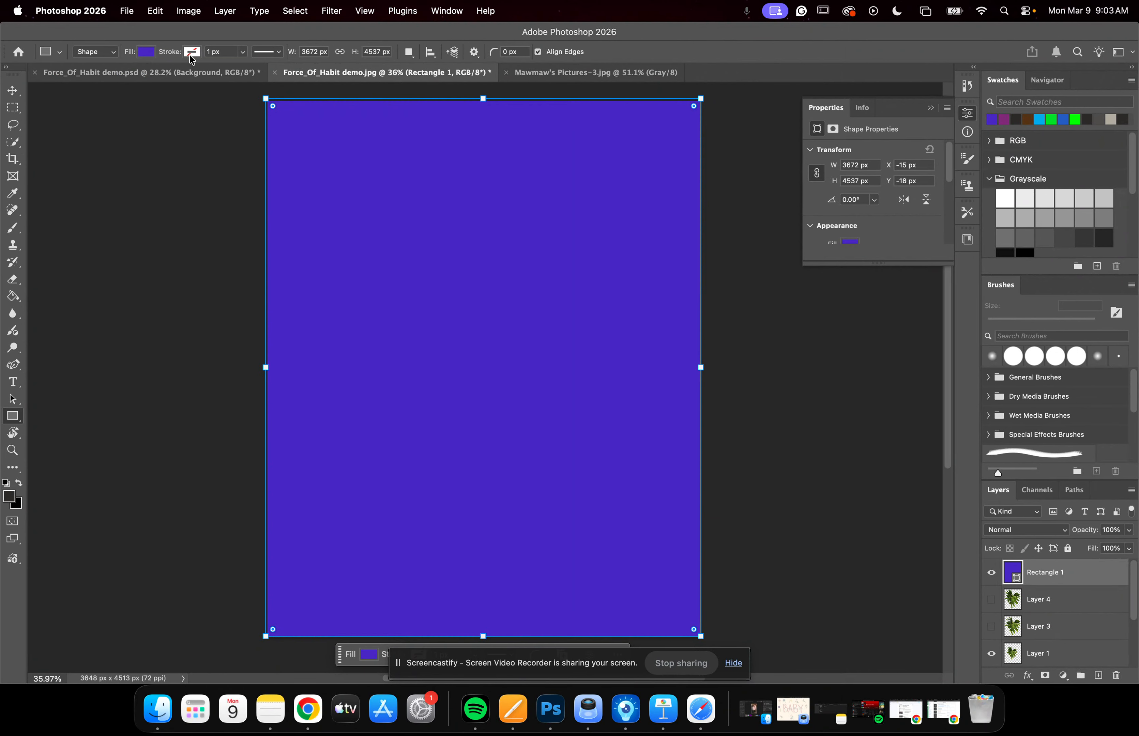
pyautogui.click(147, 54)
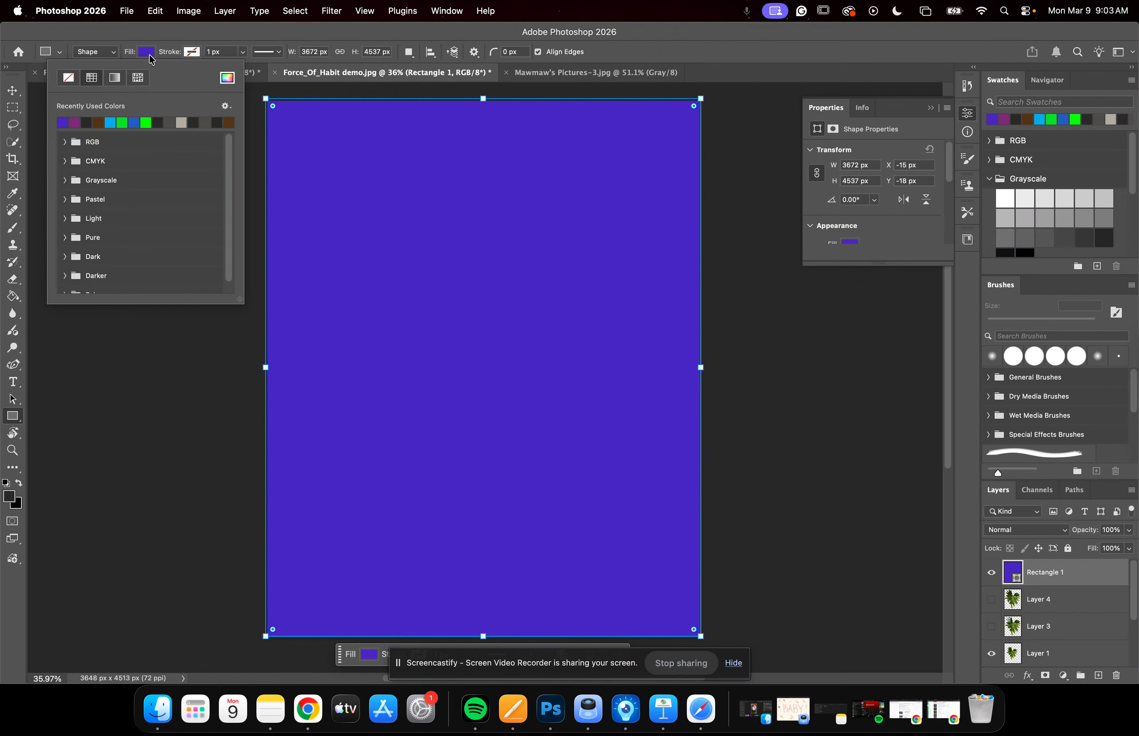
pyautogui.click(226, 79)
pyautogui.click(400, 239)
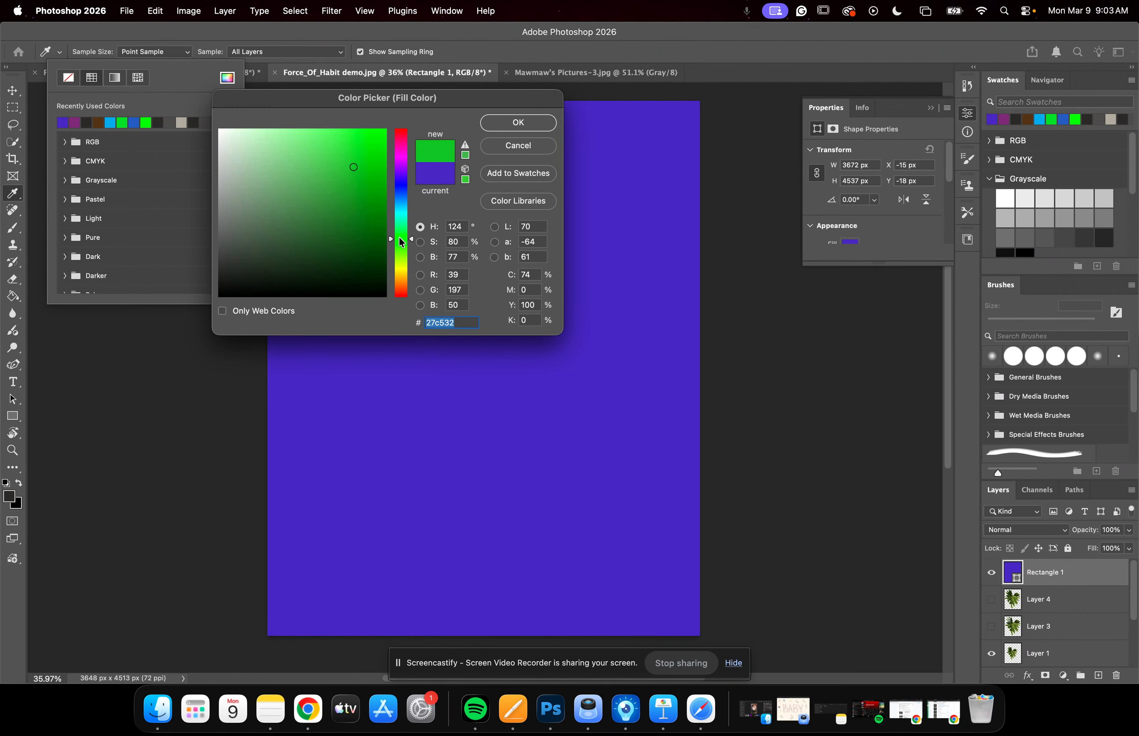
pyautogui.moveTo(401, 154); pyautogui.dragTo(401, 229)
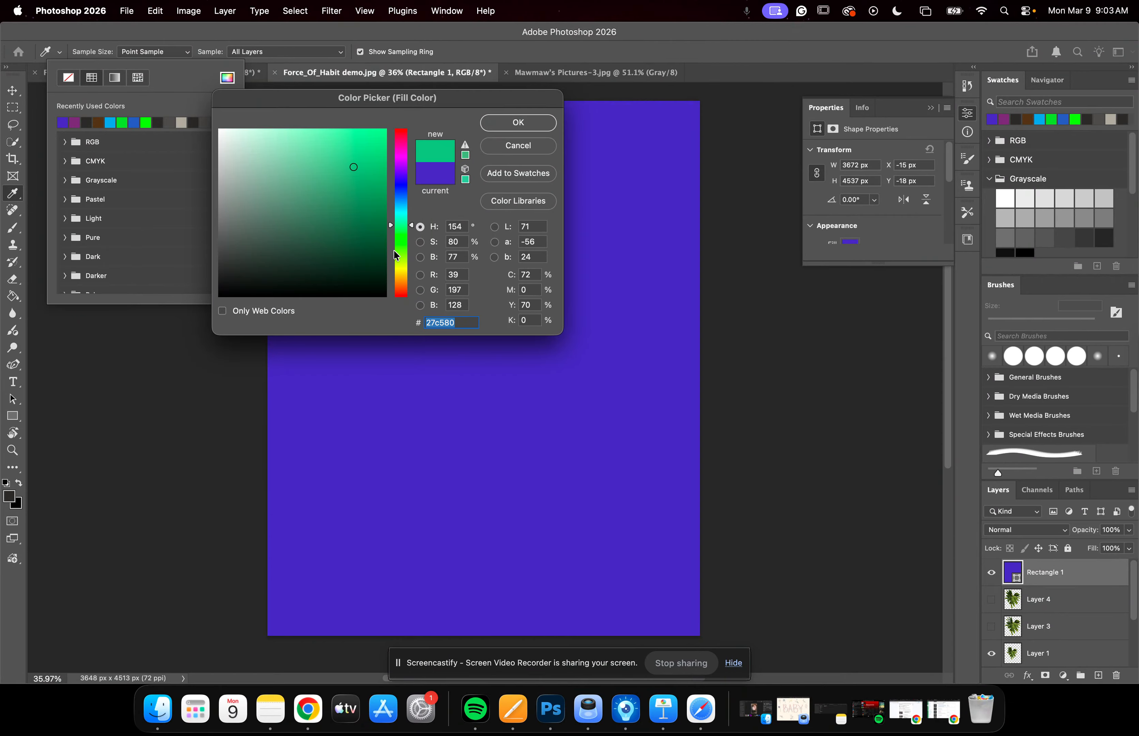
pyautogui.click(401, 259)
pyautogui.click(404, 282)
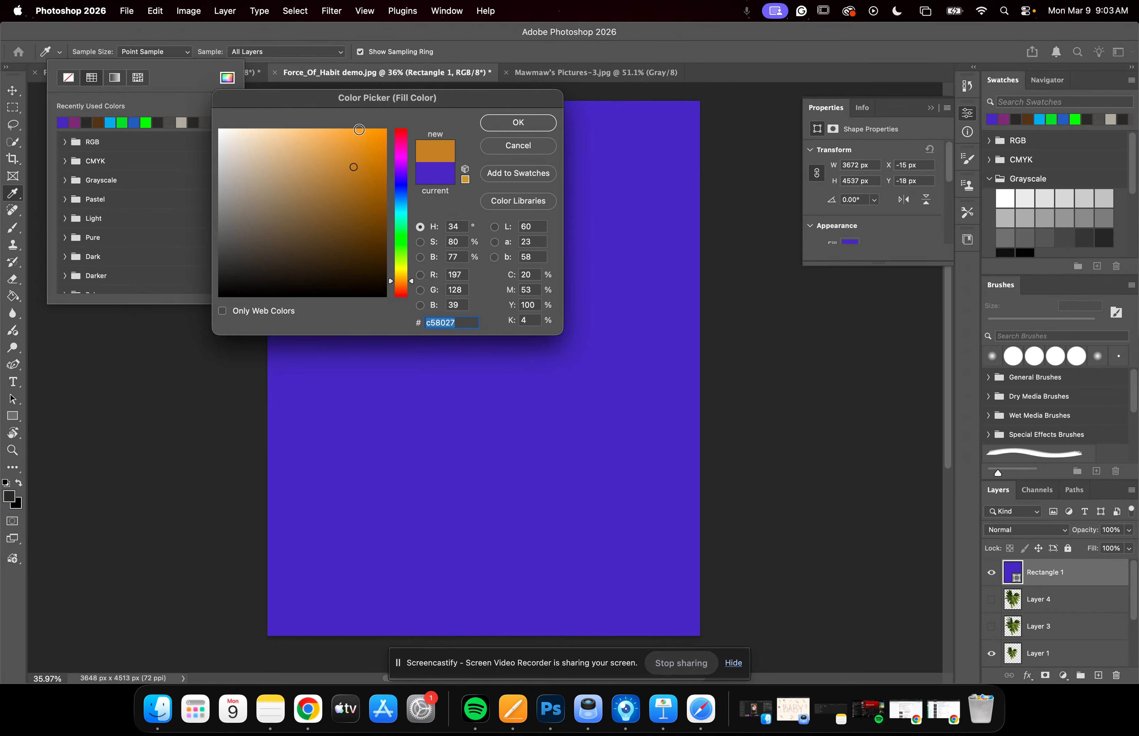
pyautogui.click(404, 163)
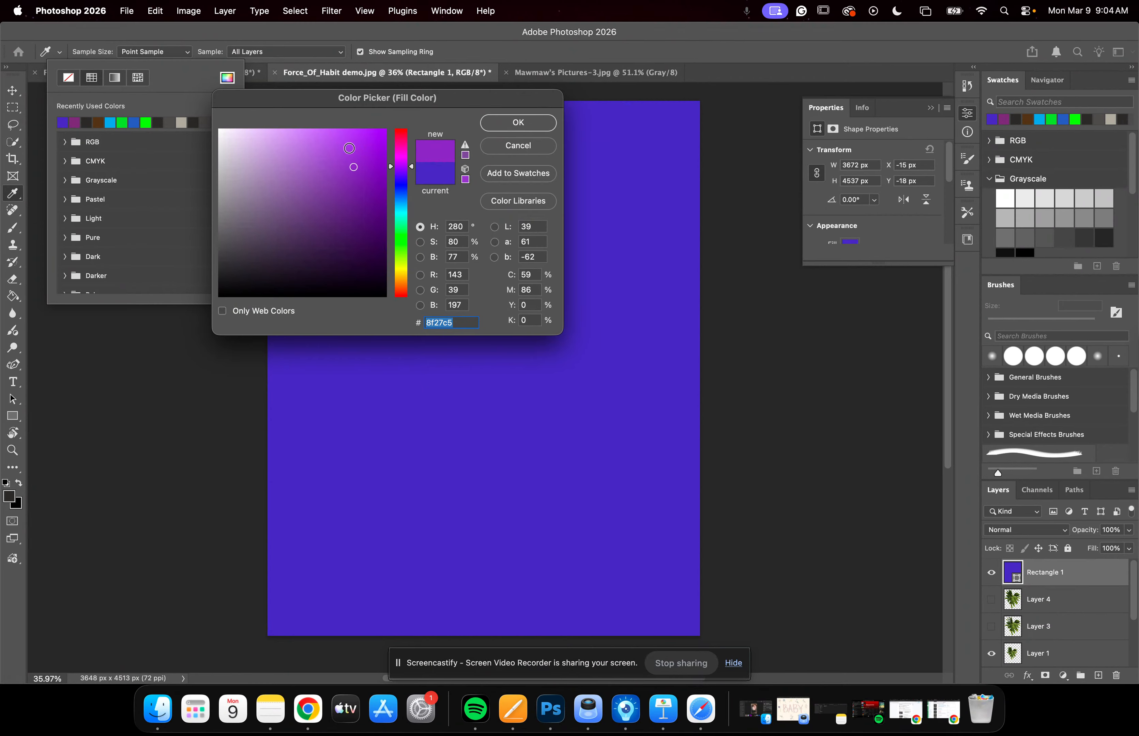
pyautogui.moveTo(357, 172); pyautogui.dragTo(205, 300)
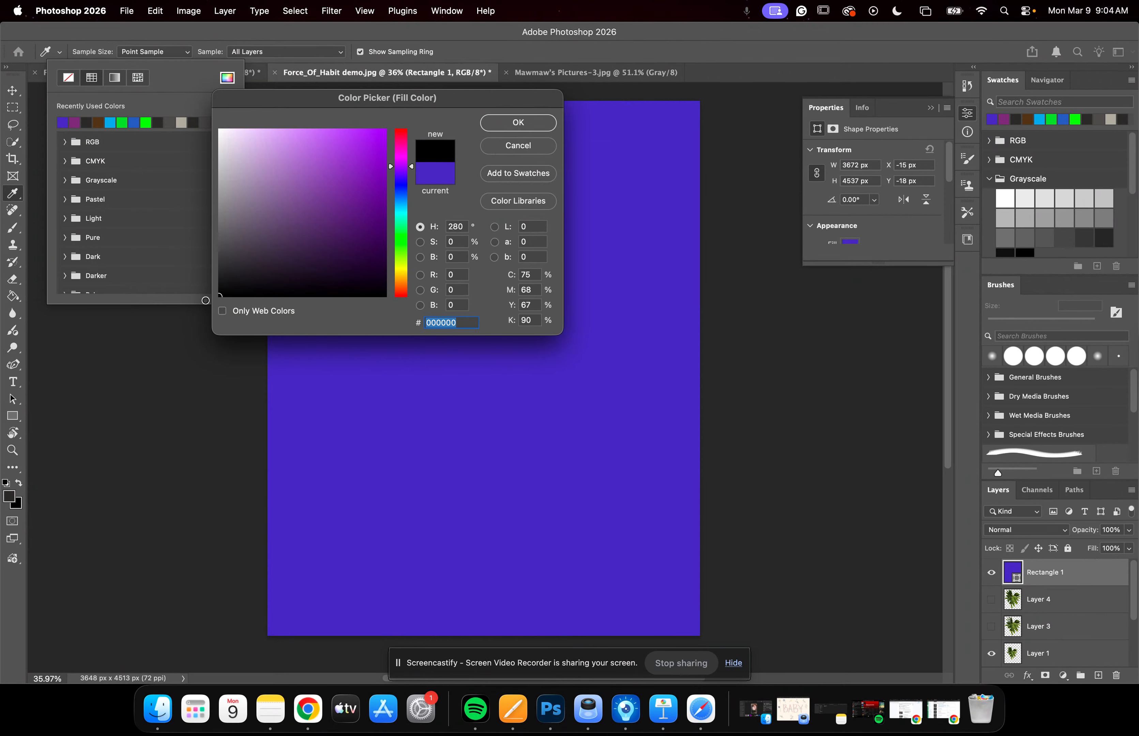
pyautogui.click(532, 125)
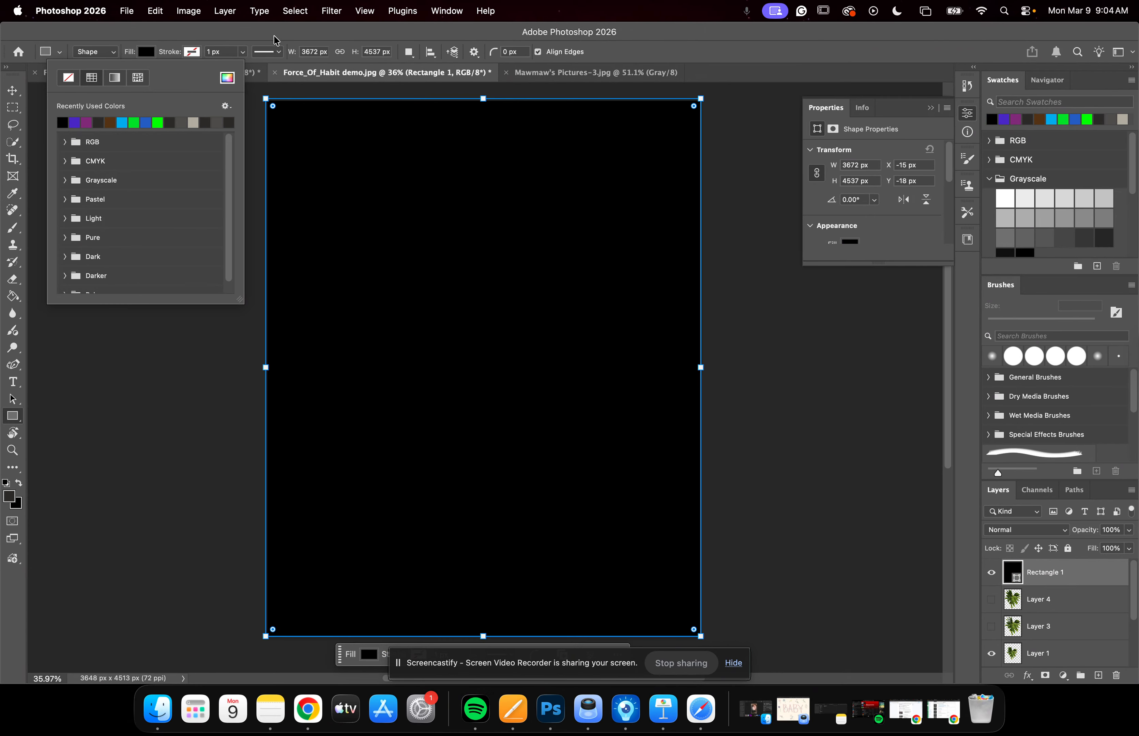
pyautogui.click(183, 40)
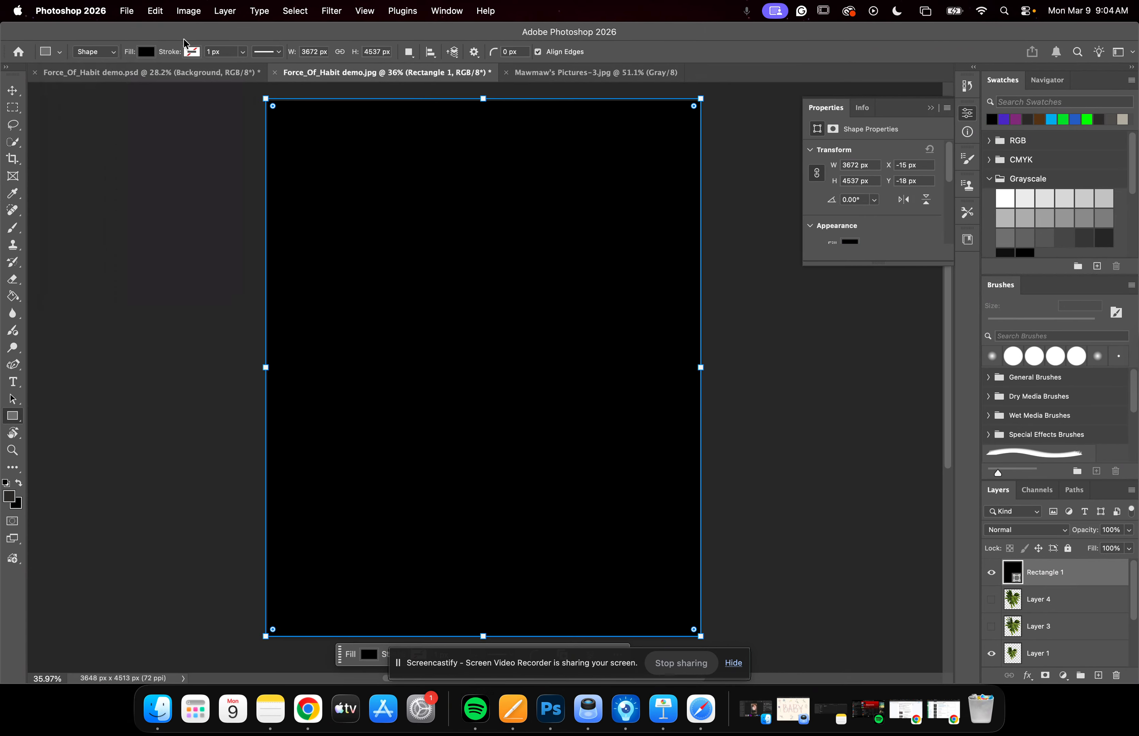
# Set the rectangle's stroke color to red (ff0000).
pyautogui.click(193, 57)
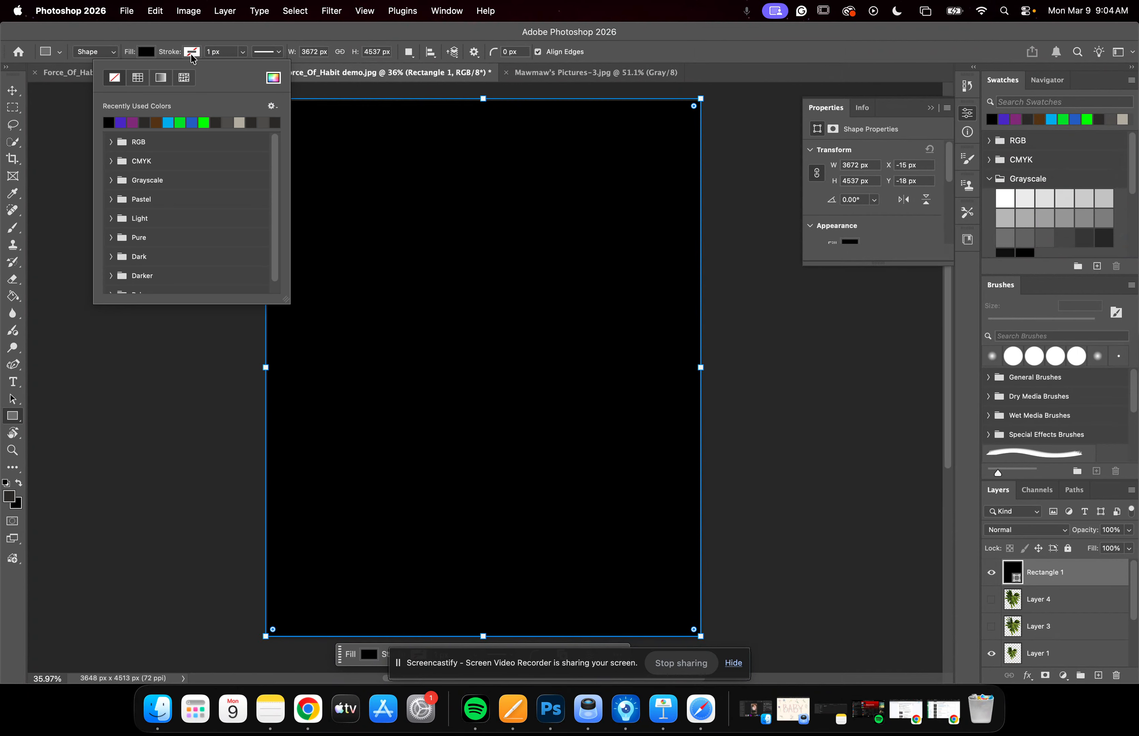
pyautogui.click(273, 78)
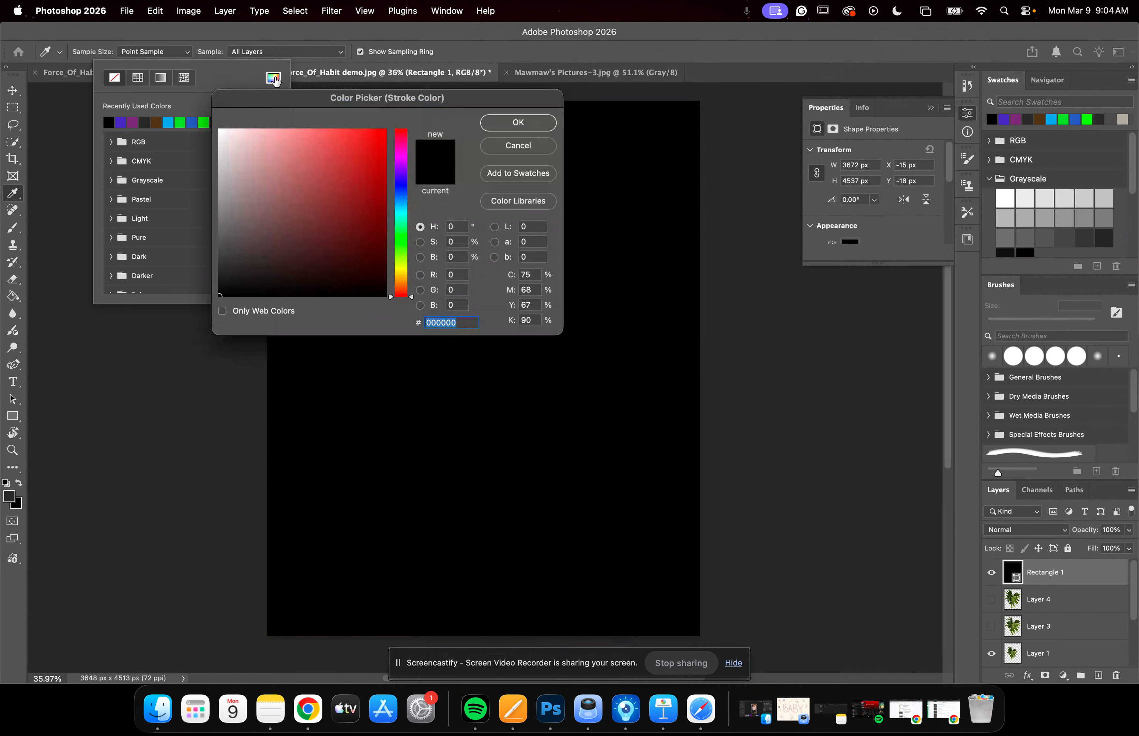
pyautogui.click(380, 135)
pyautogui.moveTo(380, 135); pyautogui.dragTo(433, 108)
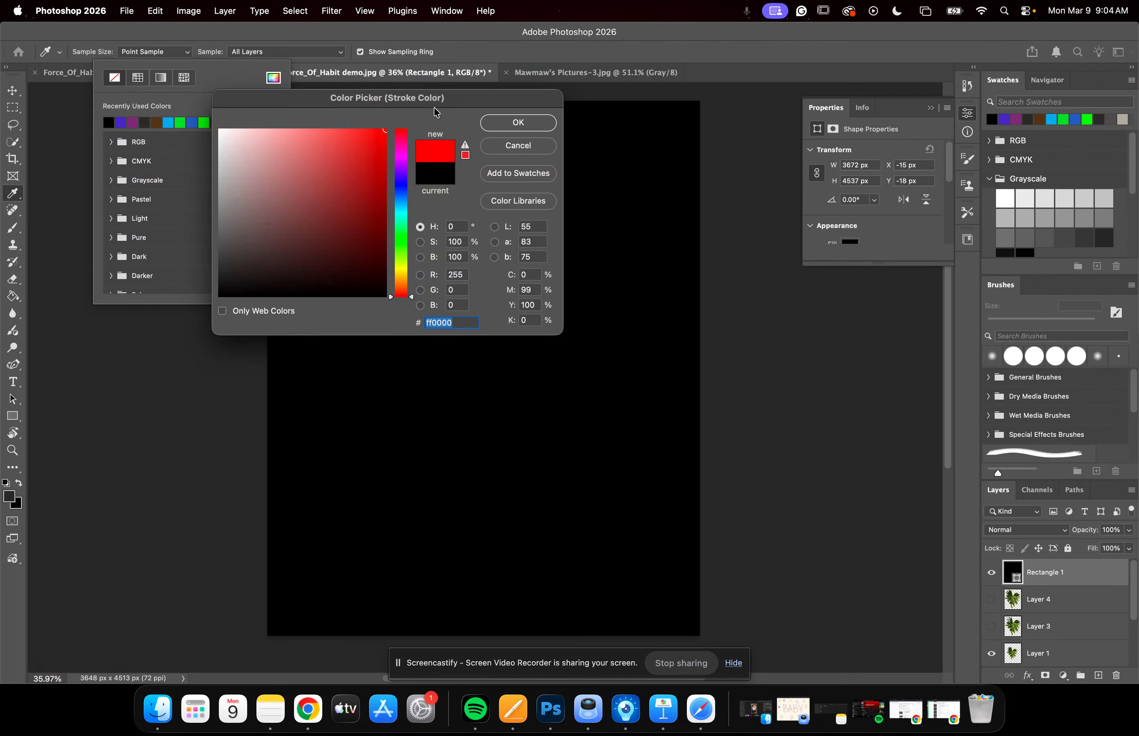
pyautogui.click(531, 124)
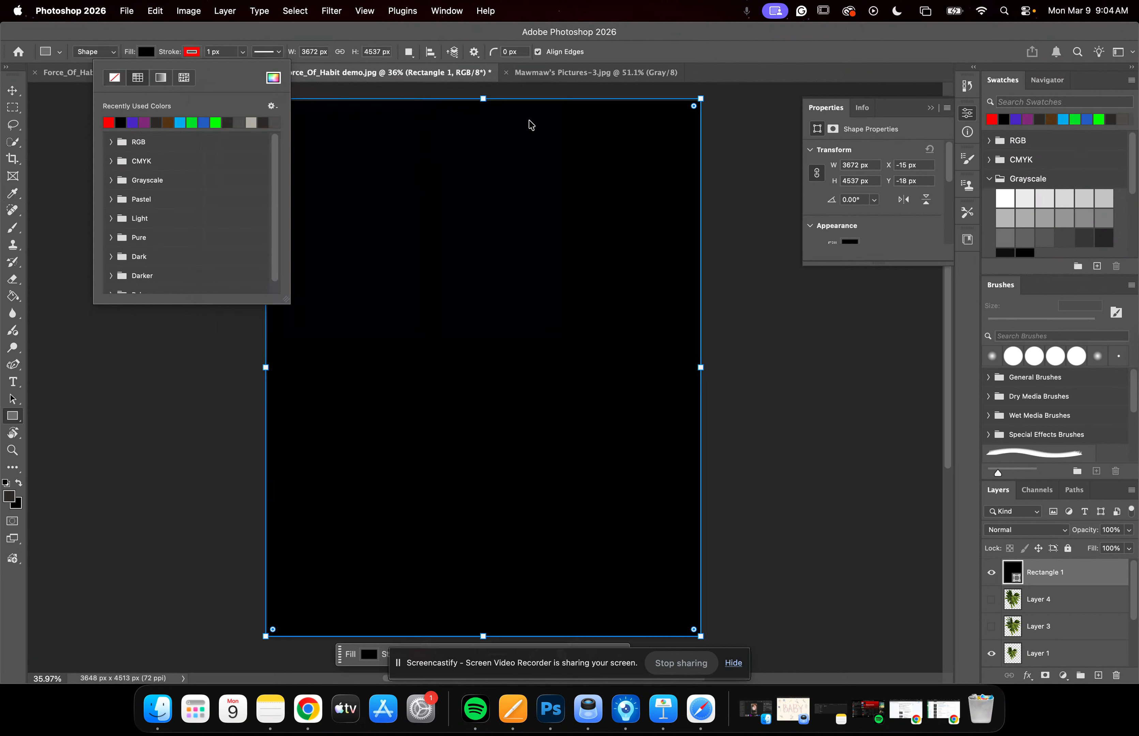